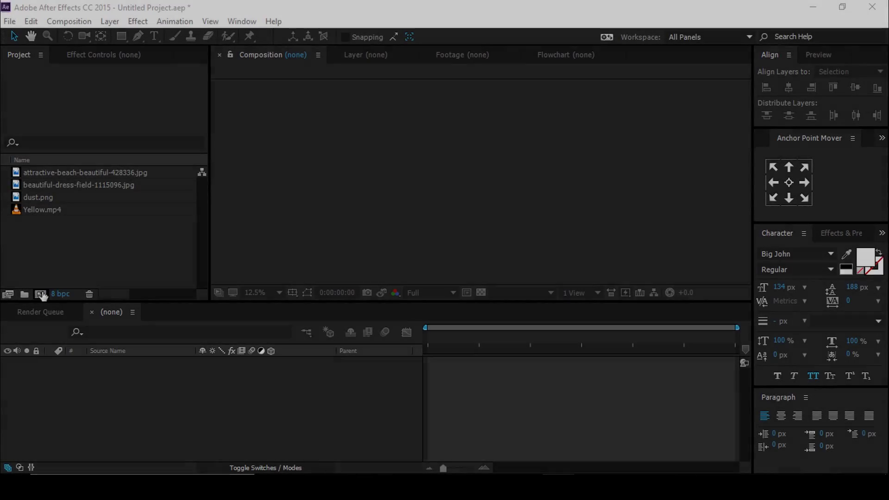
Step: Create a composition named "main comp" at 1920 x 1080, 30 fps, with a duration of 0:00:20:02
{"action": "key", "text": "ctrl+n"}
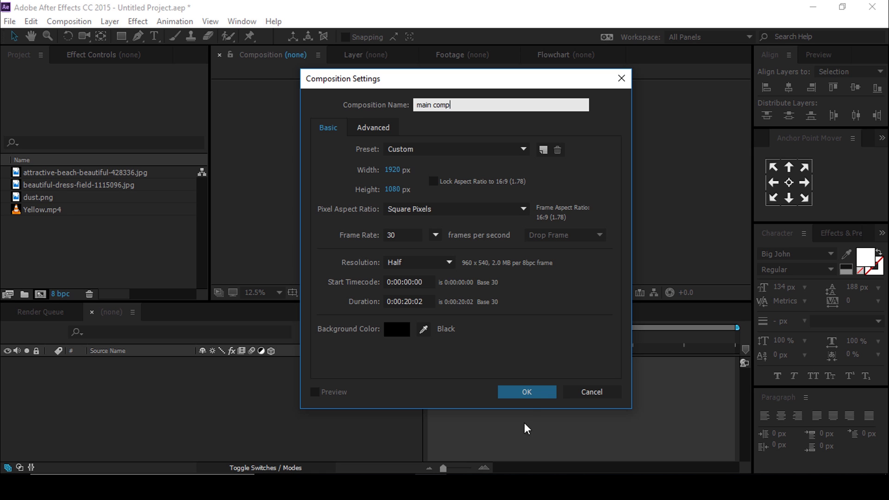
{"action": "left_click", "coordinate": [526, 392]}
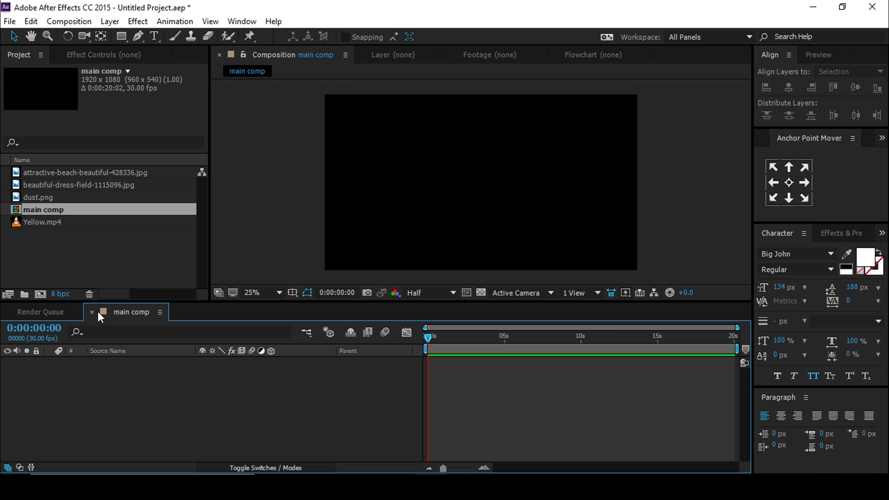
{"action": "left_click", "coordinate": [18, 241]}
Step: Add attractive-beach-beautiful-428336.jpg to the main comp and scale it down to just fill the frame's width
{"action": "left_click", "coordinate": [69, 172]}
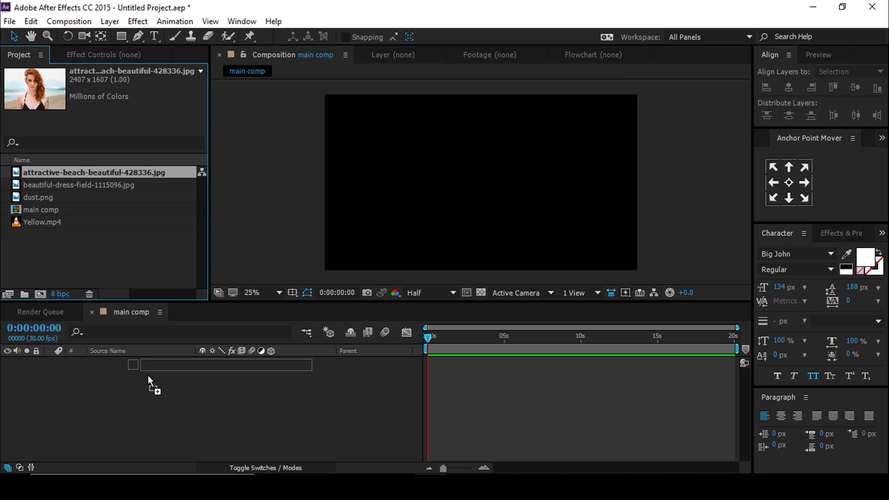
{"action": "left_click_drag", "start_coordinate": [146, 368], "coordinate": [149, 379]}
{"action": "key", "text": "s"}
{"action": "left_click_drag", "start_coordinate": [241, 375], "coordinate": [235, 374]}
{"action": "left_click", "coordinate": [235, 419]}
{"action": "key", "text": "s"}
Step: Pre-compose the beach photo layer as "image 1", moving all attributes into the new composition
{"action": "left_click", "coordinate": [128, 365]}
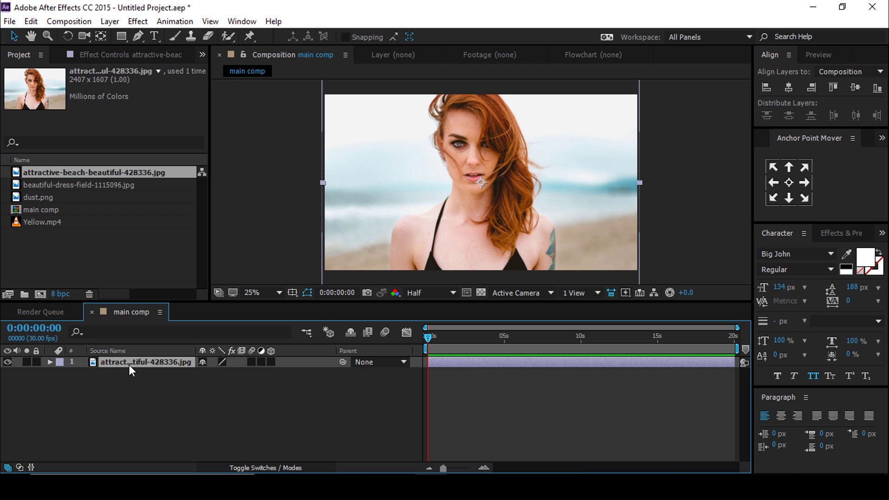
{"action": "right_click", "coordinate": [129, 365]}
{"action": "left_click", "coordinate": [193, 408]}
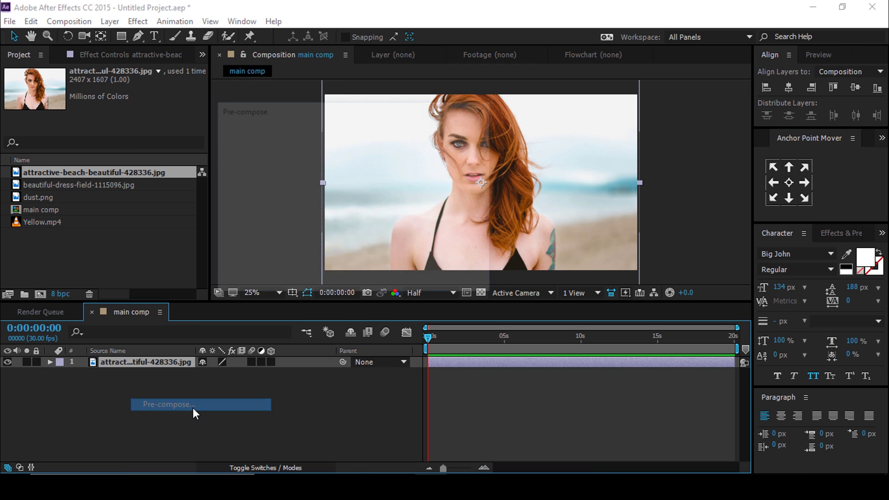
{"action": "left_click", "coordinate": [292, 210]}
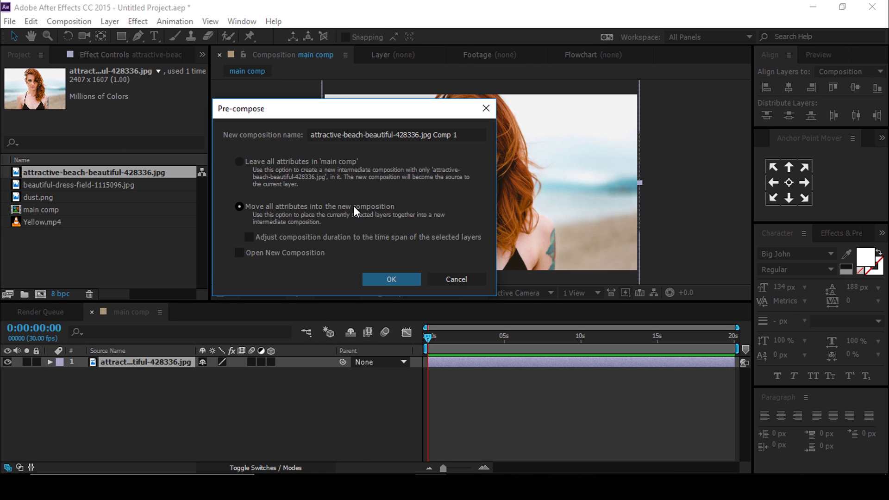
{"action": "left_click", "coordinate": [430, 133]}
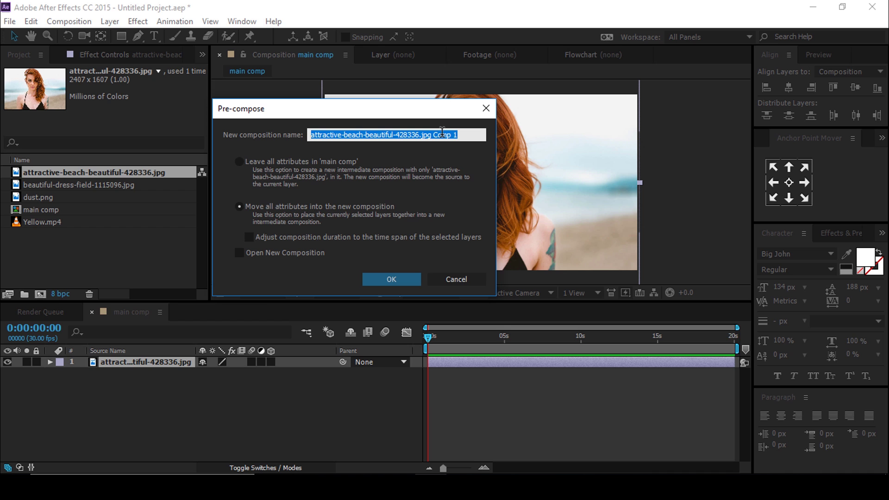
{"action": "type", "text": "image 1"}
{"action": "key", "text": "Return"}
Step: Add dust.png above the image 1 layer and scale it down to slightly wider than the frame
{"action": "left_click", "coordinate": [37, 198]}
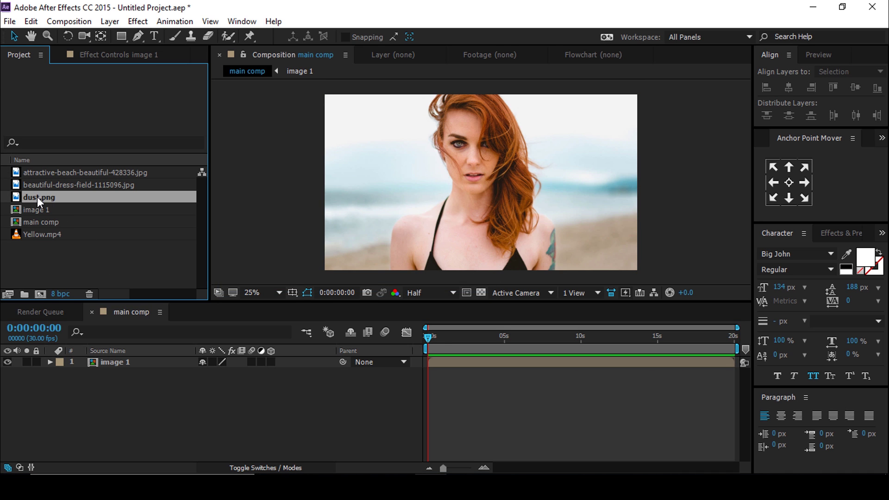
{"action": "left_click_drag", "start_coordinate": [37, 197], "coordinate": [124, 361]}
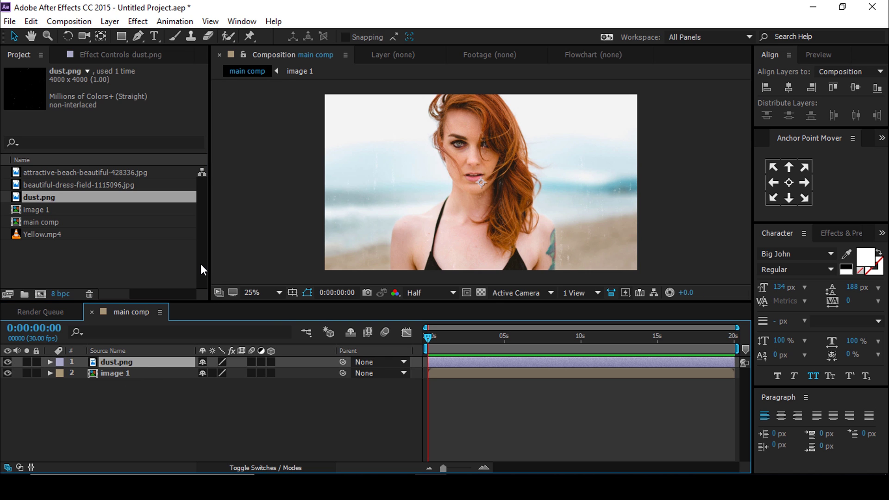
{"action": "left_click", "coordinate": [211, 406]}
{"action": "left_click", "coordinate": [164, 363]}
{"action": "scroll", "coordinate": [550, 159], "scroll_direction": "down", "scroll_amount": 1}
{"action": "left_click_drag", "start_coordinate": [643, 183], "coordinate": [565, 184]}
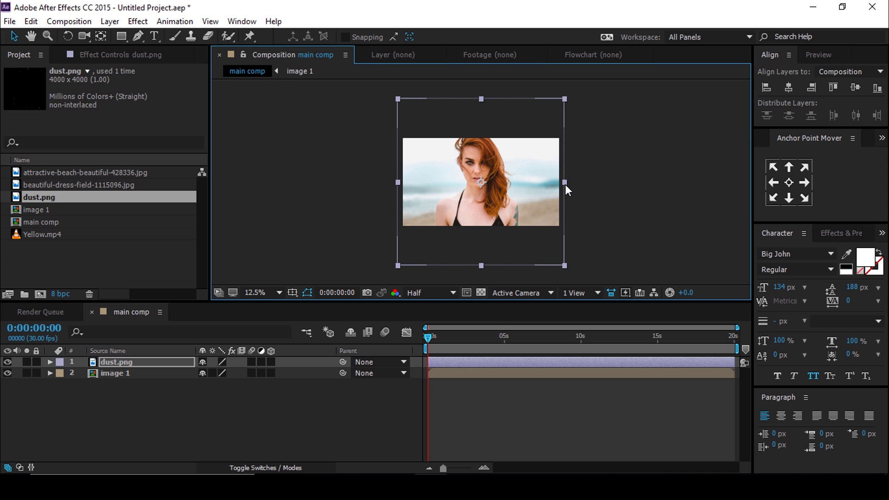
{"action": "left_click", "coordinate": [175, 412]}
Step: Duplicate the dust.png layer and rotate the copy about a quarter turn
{"action": "left_click", "coordinate": [160, 363]}
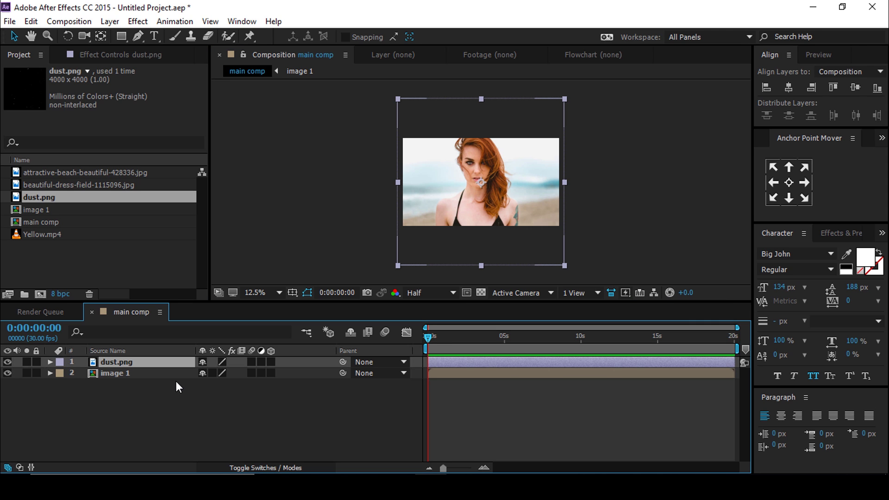
{"action": "key", "text": "ctrl+d"}
{"action": "key", "text": "w"}
{"action": "left_click_drag", "start_coordinate": [566, 109], "coordinate": [587, 289]}
{"action": "key", "text": "v"}
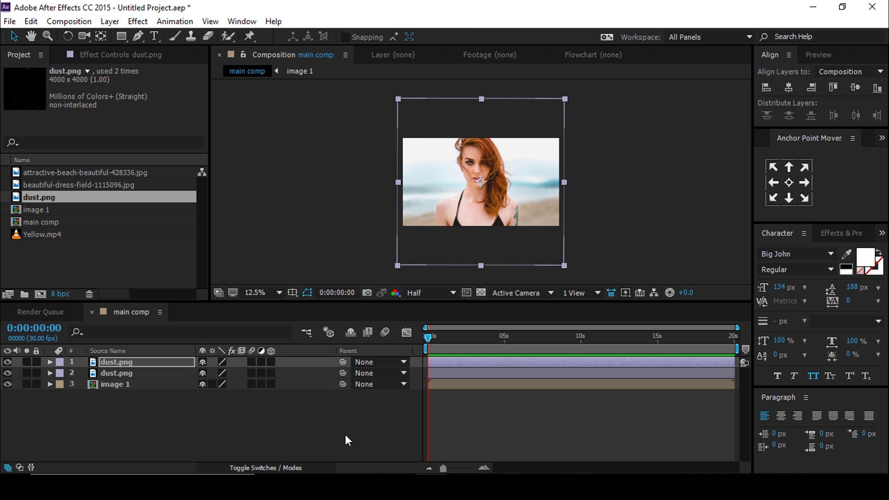
Step: Create a composition named "shape" at 1920 x 1080, 30 fps, with a duration of 0:00:20:02
{"action": "scroll", "coordinate": [557, 171], "scroll_direction": "up", "scroll_amount": 2}
{"action": "left_click", "coordinate": [40, 294]}
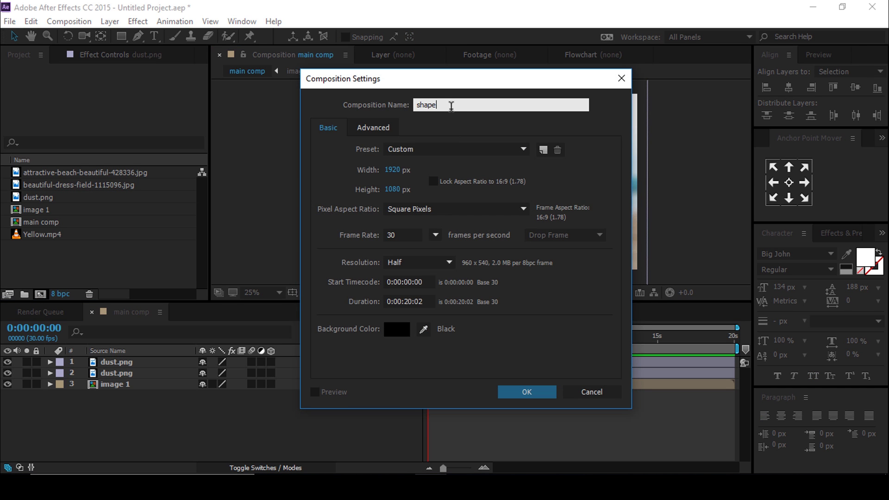
{"action": "left_click", "coordinate": [534, 393]}
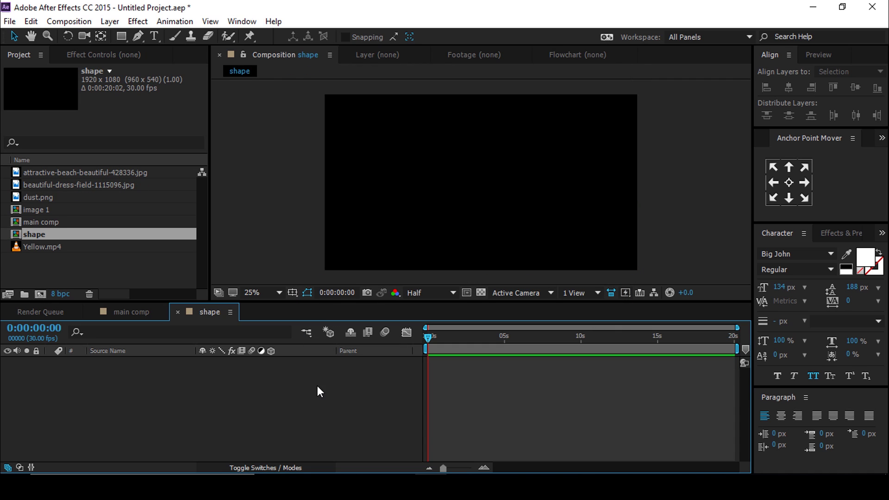
Step: Draw a narrow vertical white rectangle and a horizontal one in the same shape layer to form a plus sign
{"action": "key", "text": "q"}
{"action": "scroll", "coordinate": [480, 146], "scroll_direction": "up", "scroll_amount": 2}
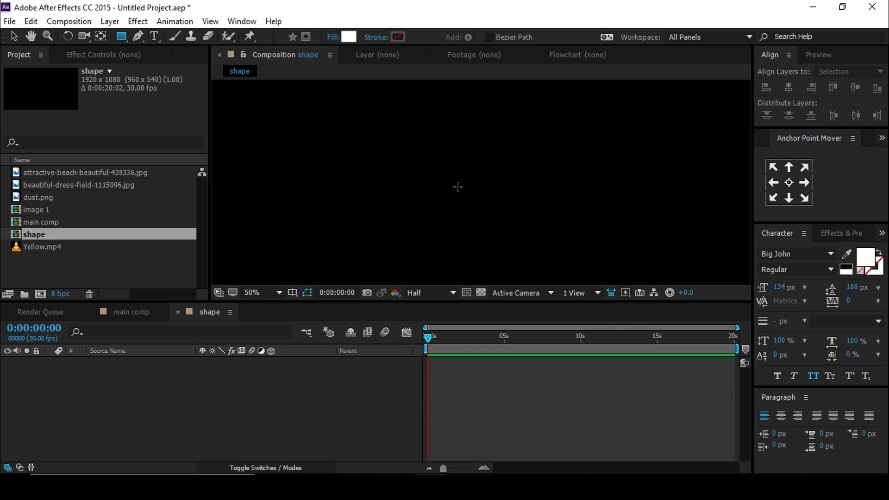
{"action": "left_click_drag", "start_coordinate": [460, 122], "coordinate": [479, 233]}
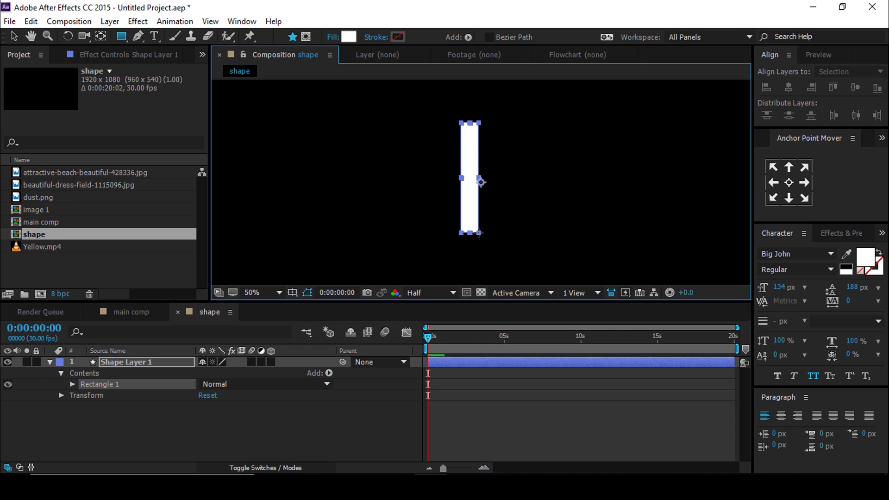
{"action": "mouse_move", "coordinate": [400, 171]}
{"action": "left_mouse_down"}
{"action": "mouse_move", "coordinate": [530, 191]}
{"action": "mouse_move", "coordinate": [454, 208]}
{"action": "left_mouse_up"}
Step: Widen the vertical rectangle of the plus sign and centre it over the horizontal one
{"action": "left_click", "coordinate": [110, 394]}
{"action": "key", "text": "v"}
{"action": "left_click_drag", "start_coordinate": [461, 178], "coordinate": [469, 178]}
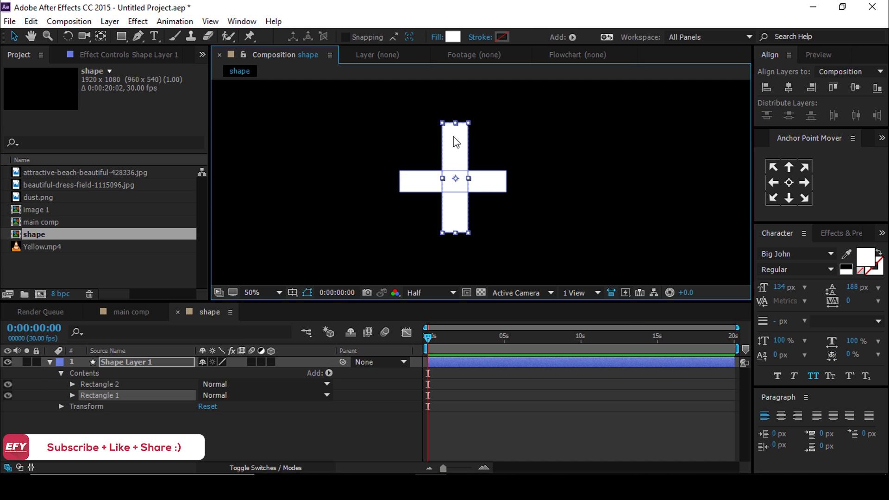
{"action": "left_click_drag", "start_coordinate": [454, 135], "coordinate": [454, 139]}
Step: Trim and align both rectangles so the plus sign has even, equally thick arms
{"action": "left_click", "coordinate": [111, 384]}
{"action": "left_click_drag", "start_coordinate": [506, 181], "coordinate": [504, 181]}
{"action": "left_click", "coordinate": [110, 395]}
{"action": "left_click_drag", "start_coordinate": [456, 235], "coordinate": [455, 230]}
{"action": "left_click", "coordinate": [297, 431]}
{"action": "scroll", "coordinate": [505, 191], "scroll_direction": "up", "scroll_amount": 1}
{"action": "left_click", "coordinate": [508, 196]}
{"action": "left_click", "coordinate": [385, 412]}
{"action": "key", "text": "comma"}
{"action": "left_click", "coordinate": [455, 227]}
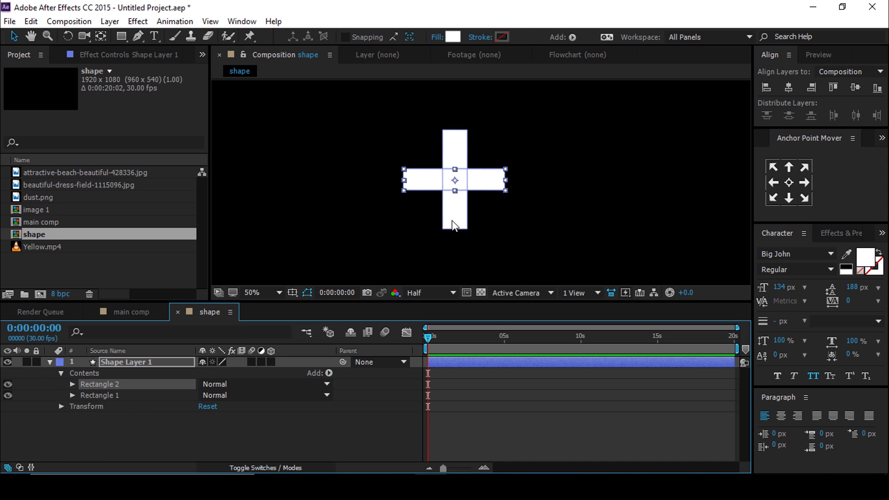
{"action": "key", "text": "period"}
{"action": "key", "text": "period"}
{"action": "key", "text": "comma"}
{"action": "left_click", "coordinate": [520, 432]}
{"action": "key", "text": "comma"}
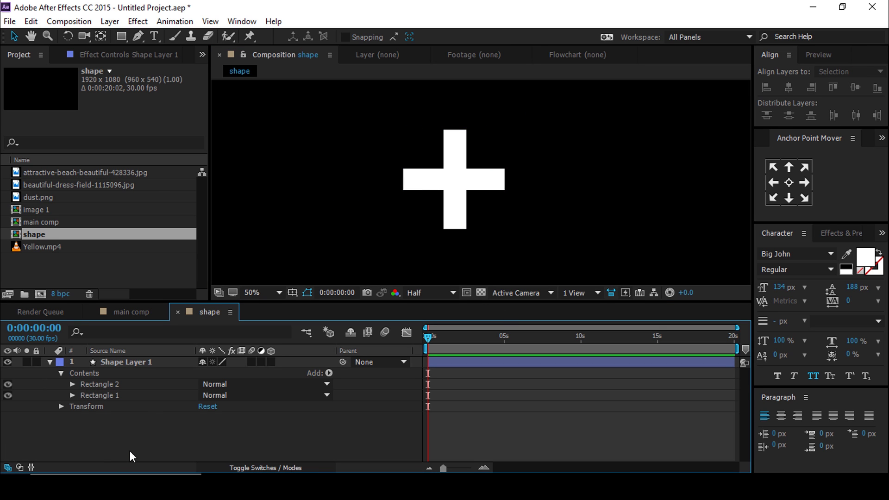
Step: Set the plus shape layer's fill colour to yellow FFD323
{"action": "left_click", "coordinate": [134, 362]}
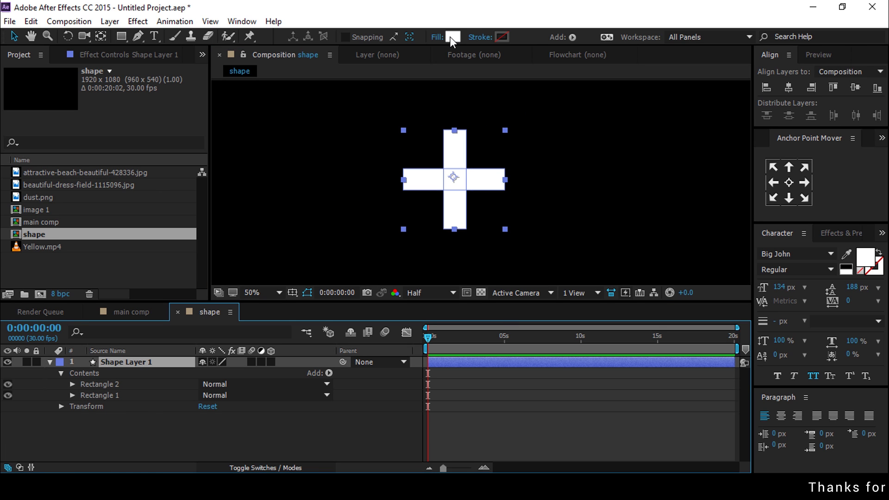
{"action": "left_click", "coordinate": [450, 37]}
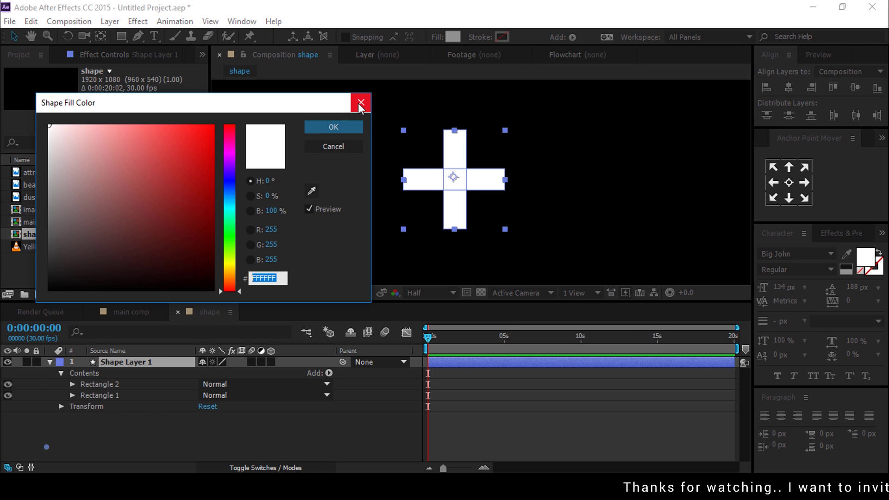
{"action": "left_click", "coordinate": [231, 268]}
{"action": "left_click", "coordinate": [191, 125]}
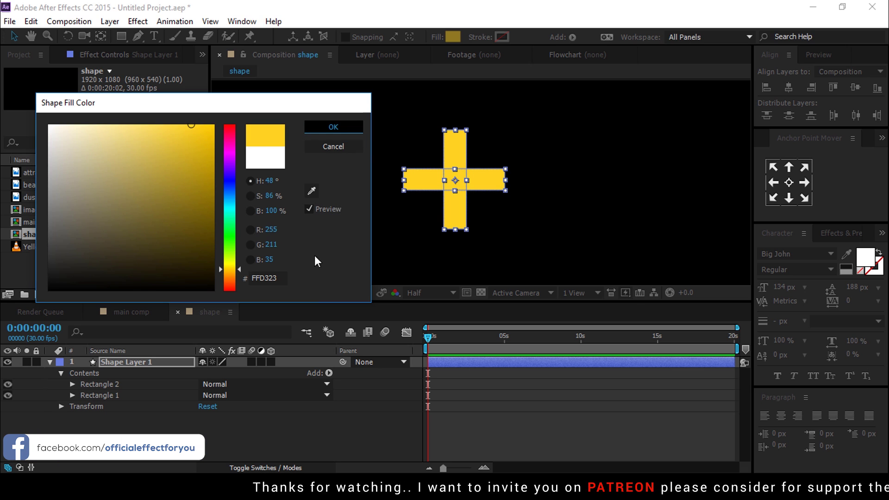
{"action": "key", "text": "Return"}
Step: Duplicate the yellow plus shape layer and change the copy's fill to white
{"action": "left_click", "coordinate": [50, 362]}
{"action": "left_click", "coordinate": [131, 363]}
{"action": "key", "text": "ctrl+d"}
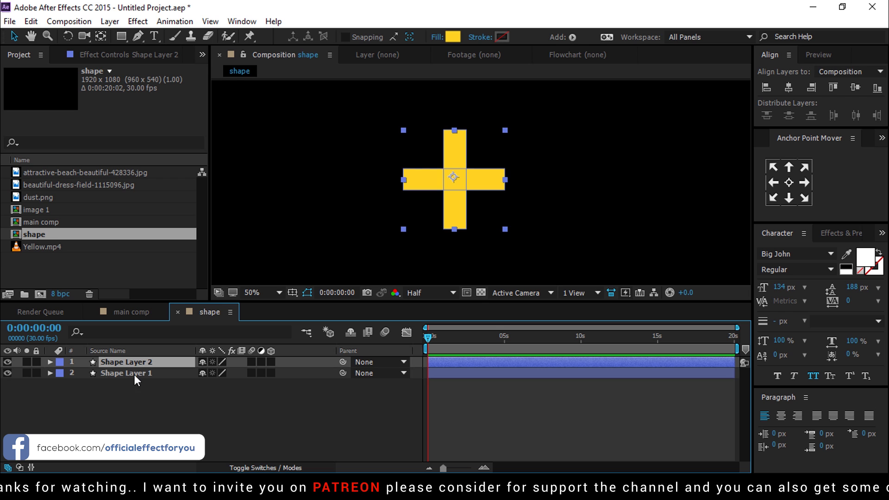
{"action": "left_click", "coordinate": [453, 38]}
{"action": "left_click_drag", "start_coordinate": [116, 172], "coordinate": [41, 106]}
{"action": "left_click", "coordinate": [334, 127]}
Step: Move the two crosses apart, with the white one toward the frame's upper left and the yellow one right of it
{"action": "left_click_drag", "start_coordinate": [456, 184], "coordinate": [554, 164]}
{"action": "scroll", "coordinate": [477, 188], "scroll_direction": "down", "scroll_amount": 2}
{"action": "left_click", "coordinate": [352, 412]}
{"action": "scroll", "coordinate": [488, 167], "scroll_direction": "up", "scroll_amount": 2}
{"action": "left_click", "coordinate": [314, 120]}
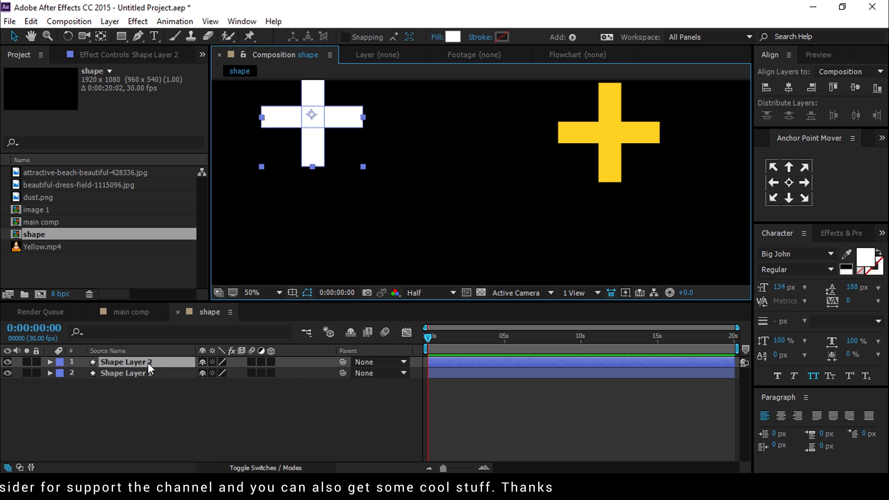
Step: Make both shape layers 3D and give Shape Layer 2's Z Rotation the expression time*(100), copying the expression
{"action": "left_click", "coordinate": [278, 403]}
{"action": "left_click_drag", "start_coordinate": [271, 362], "coordinate": [271, 374]}
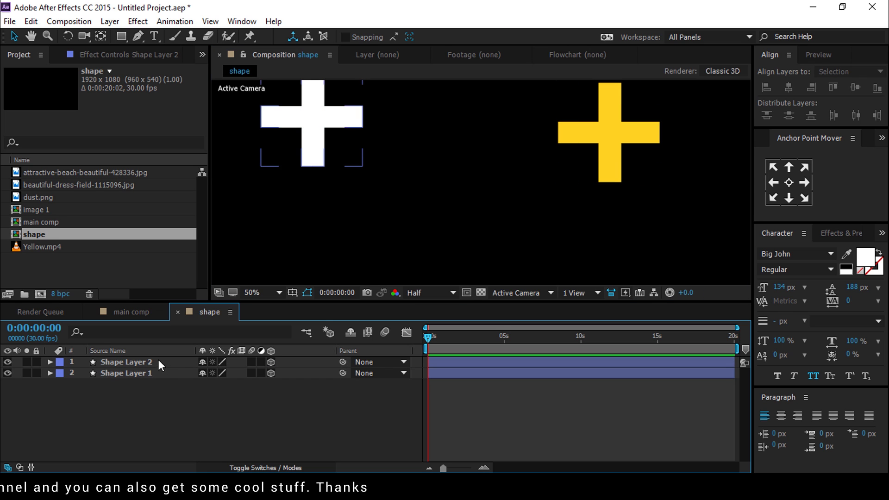
{"action": "left_click", "coordinate": [139, 361]}
{"action": "key", "text": "r"}
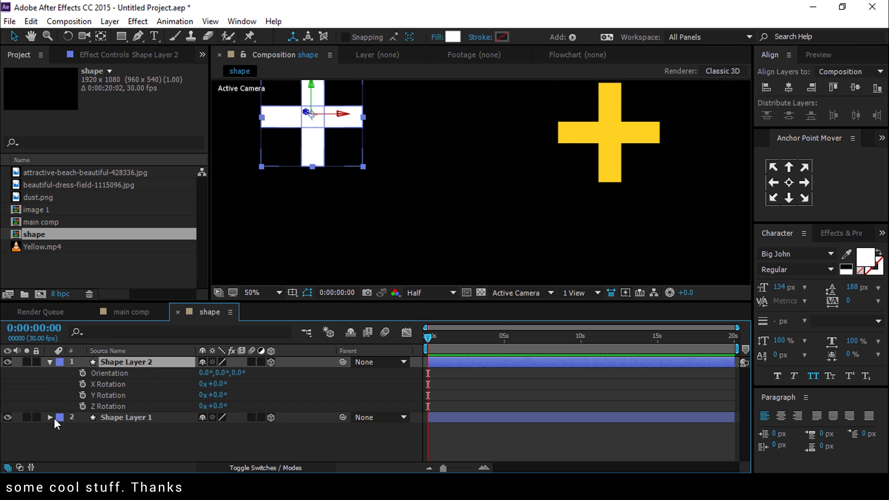
{"action": "left_click", "coordinate": [83, 406], "text": "alt"}
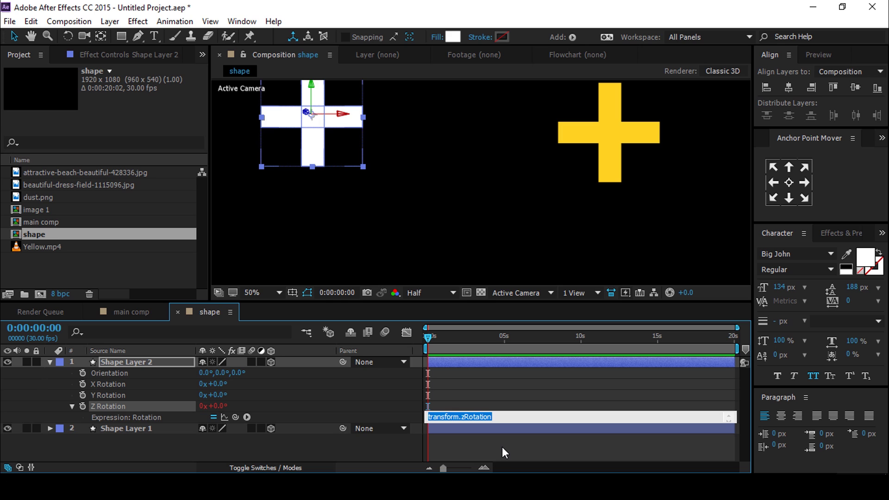
{"action": "type", "text": "time"}
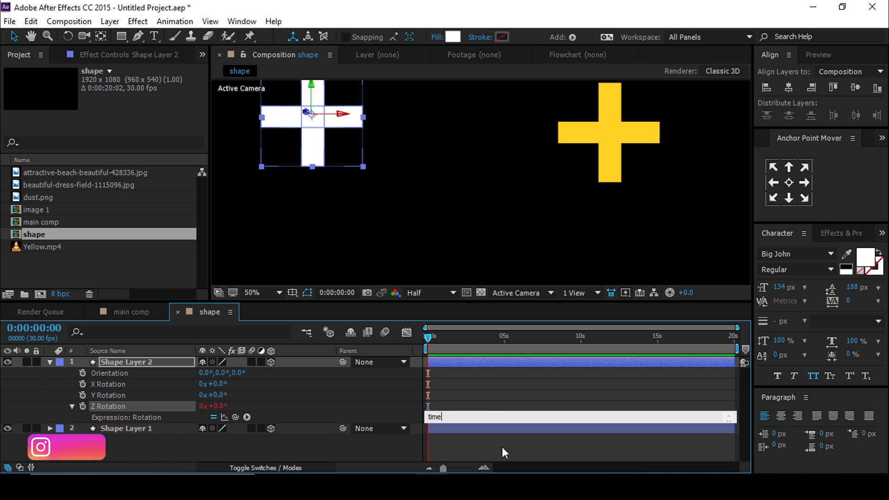
{"action": "type", "text": "*("}
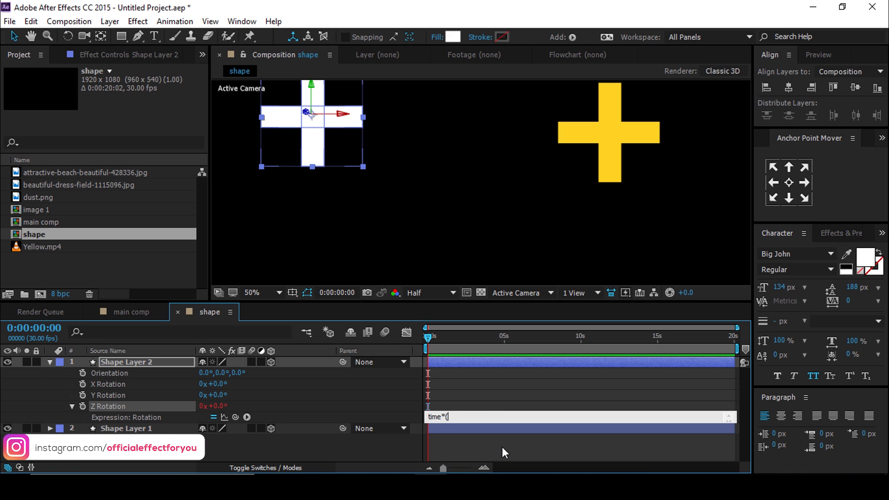
{"action": "type", "text": "100)"}
{"action": "key", "text": "ctrl+a"}
{"action": "key", "text": "ctrl+c"}
{"action": "left_click", "coordinate": [401, 454]}
Step: Apply the copied expression time*(100) to Shape Layer 1's Z Rotation and preview both spinning crosses
{"action": "left_click", "coordinate": [131, 430]}
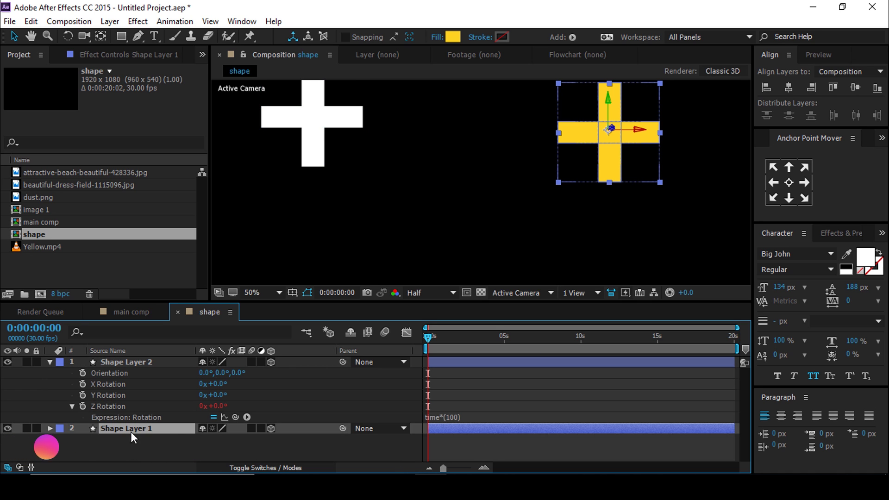
{"action": "key", "text": "r"}
{"action": "scroll", "coordinate": [121, 438], "scroll_direction": "down", "scroll_amount": 1}
{"action": "left_click", "coordinate": [83, 456], "text": "alt"}
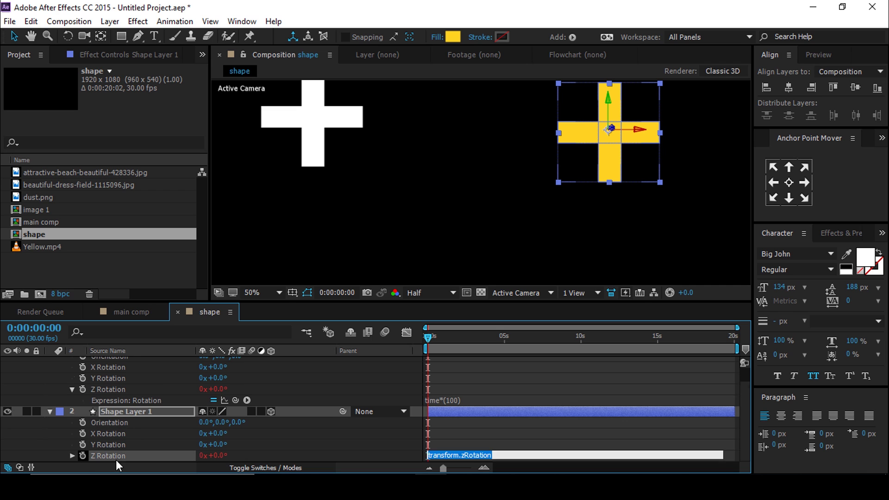
{"action": "key", "text": "ctrl+v"}
{"action": "left_click", "coordinate": [388, 452]}
{"action": "key", "text": "space"}
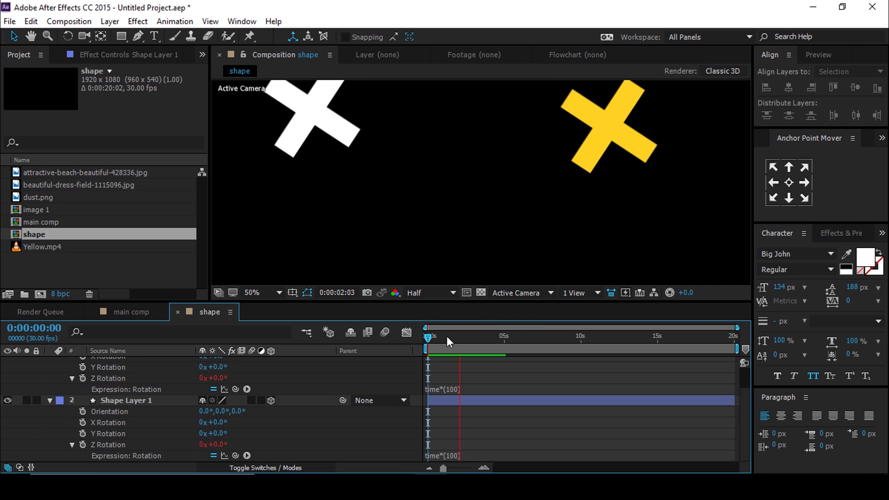
{"action": "left_click", "coordinate": [94, 413]}
{"action": "left_click", "coordinate": [50, 399]}
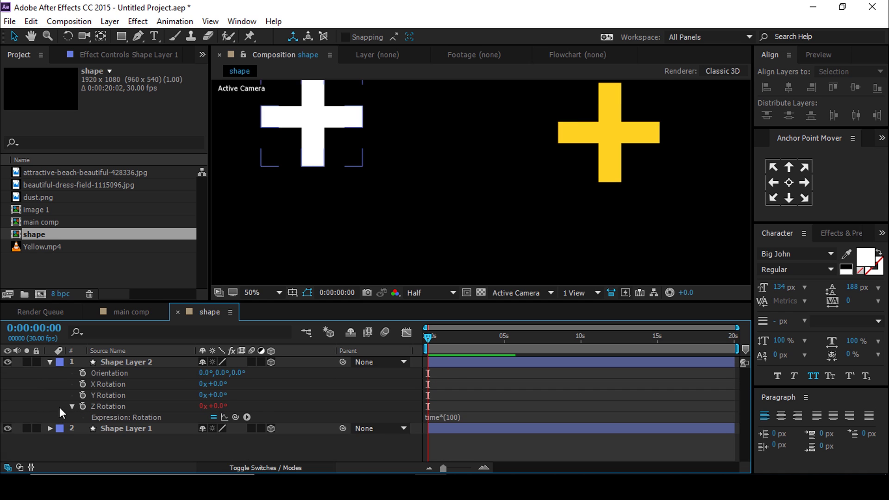
Step: Scale the yellow and white crosses down to about half their size
{"action": "left_click", "coordinate": [50, 362]}
{"action": "scroll", "coordinate": [478, 151], "scroll_direction": "down", "scroll_amount": 2}
{"action": "key", "text": "space"}
{"action": "mouse_move", "coordinate": [561, 156]}
{"action": "left_mouse_down"}
{"action": "mouse_move", "coordinate": [540, 222]}
{"action": "mouse_move", "coordinate": [578, 126]}
{"action": "mouse_move", "coordinate": [556, 158]}
{"action": "left_mouse_up"}
{"action": "left_click_drag", "start_coordinate": [555, 159], "coordinate": [514, 188]}
{"action": "left_click_drag", "start_coordinate": [538, 201], "coordinate": [525, 188]}
{"action": "left_click", "coordinate": [134, 416]}
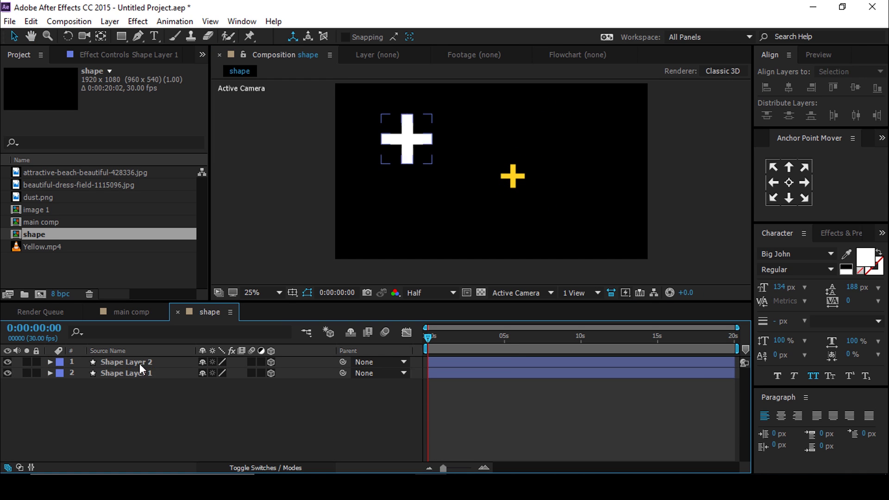
{"action": "left_click", "coordinate": [140, 364]}
{"action": "left_click_drag", "start_coordinate": [433, 165], "coordinate": [420, 151]}
Step: Duplicate both cross layers four times and move Shape Layer 9 directly below Shape Layer 10 in the layer order
{"action": "left_click", "coordinate": [160, 392]}
{"action": "left_click", "coordinate": [159, 374]}
{"action": "left_click", "coordinate": [159, 363], "text": "shift"}
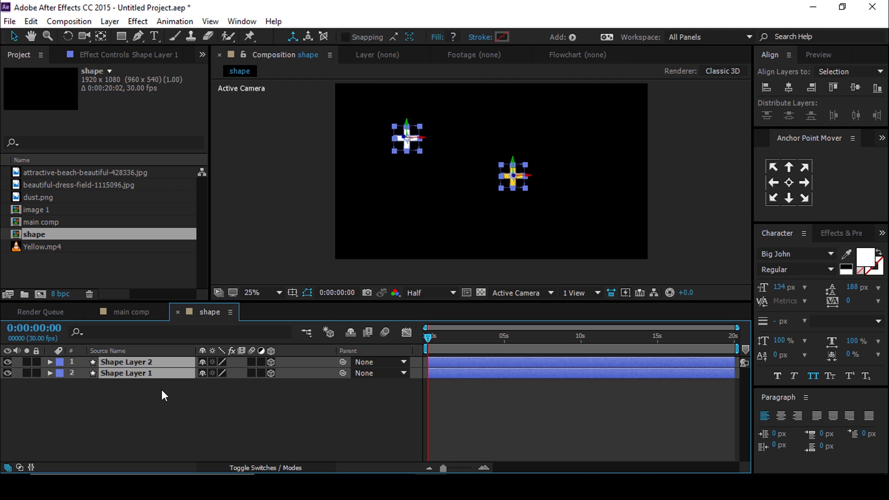
{"action": "key", "text": "ctrl+d"}
{"action": "key", "text": "ctrl+d"}
{"action": "key", "text": "ctrl+d"}
{"action": "key", "text": "ctrl+d"}
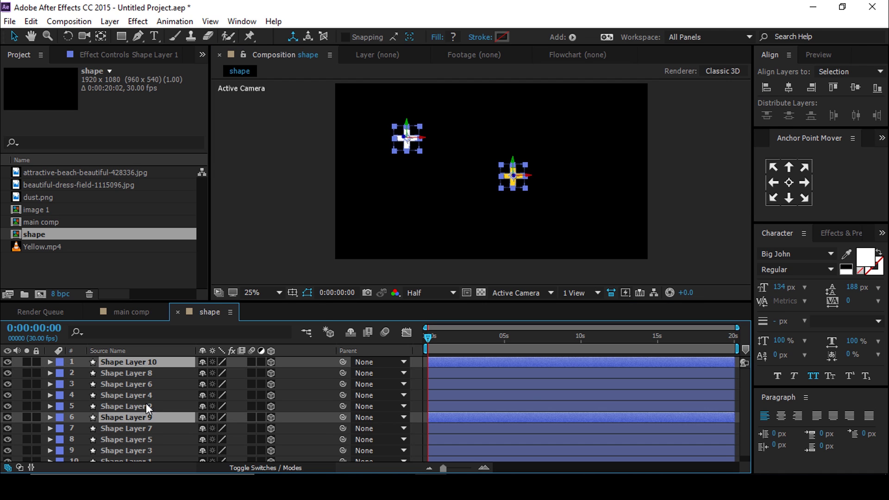
{"action": "left_click_drag", "start_coordinate": [143, 417], "coordinate": [144, 368]}
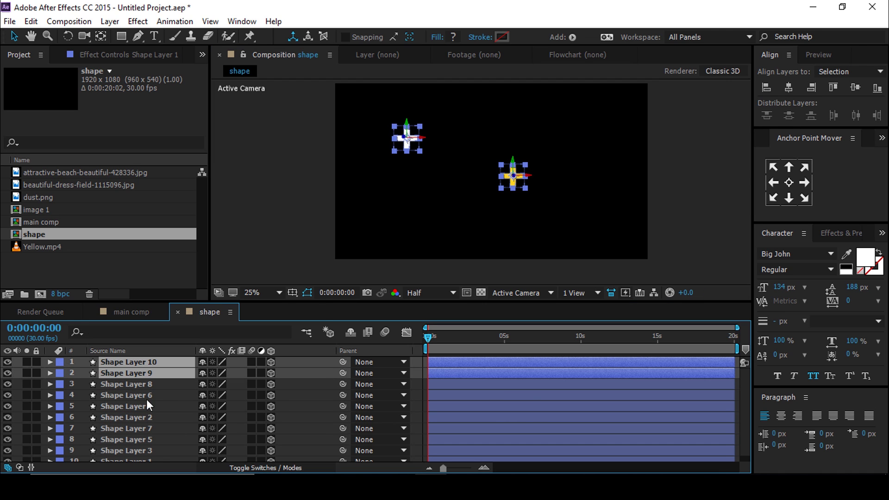
Step: Move white duplicates to the frame's lower left and upper middle, and yellow duplicates to its bottom centre, lower right and upper right
{"action": "left_click", "coordinate": [290, 209]}
{"action": "left_click_drag", "start_coordinate": [406, 138], "coordinate": [376, 195]}
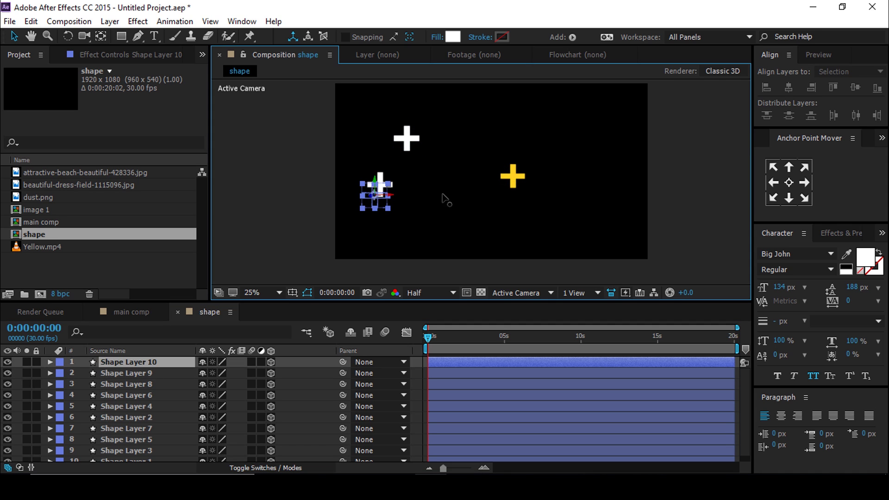
{"action": "left_click_drag", "start_coordinate": [515, 174], "coordinate": [468, 231]}
{"action": "left_click", "coordinate": [526, 190]}
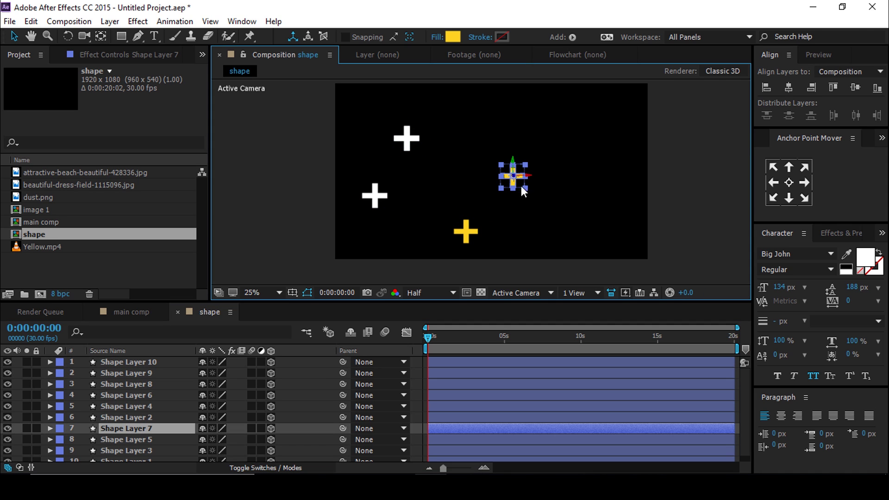
{"action": "left_click_drag", "start_coordinate": [514, 176], "coordinate": [607, 221]}
{"action": "left_click_drag", "start_coordinate": [408, 138], "coordinate": [452, 106]}
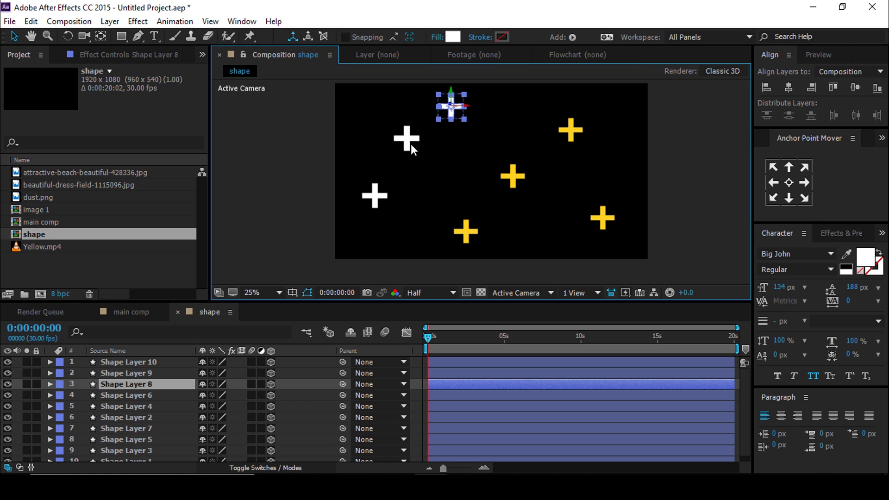
Step: Spread the remaining stacked white crosses over the frame's left half and the stacked yellow ones over its right half
{"action": "left_click", "coordinate": [410, 142]}
{"action": "left_click_drag", "start_coordinate": [376, 99], "coordinate": [470, 149]}
{"action": "left_click_drag", "start_coordinate": [411, 141], "coordinate": [425, 166]}
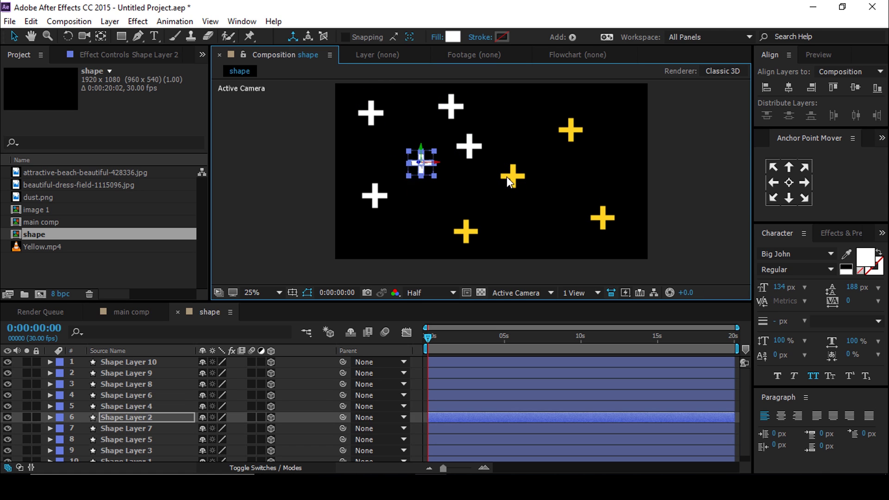
{"action": "left_click_drag", "start_coordinate": [511, 179], "coordinate": [548, 218]}
{"action": "left_click_drag", "start_coordinate": [514, 178], "coordinate": [585, 173]}
Step: Fill the frame with further white and yellow cross duplicates at varied sizes, up to 22 shape layers in total
{"action": "left_click", "coordinate": [379, 199]}
{"action": "left_click", "coordinate": [424, 166]}
{"action": "left_click", "coordinate": [473, 150]}
{"action": "left_click", "coordinate": [455, 112]}
{"action": "left_click_drag", "start_coordinate": [530, 189], "coordinate": [513, 167]}
{"action": "left_click_drag", "start_coordinate": [379, 122], "coordinate": [416, 133]}
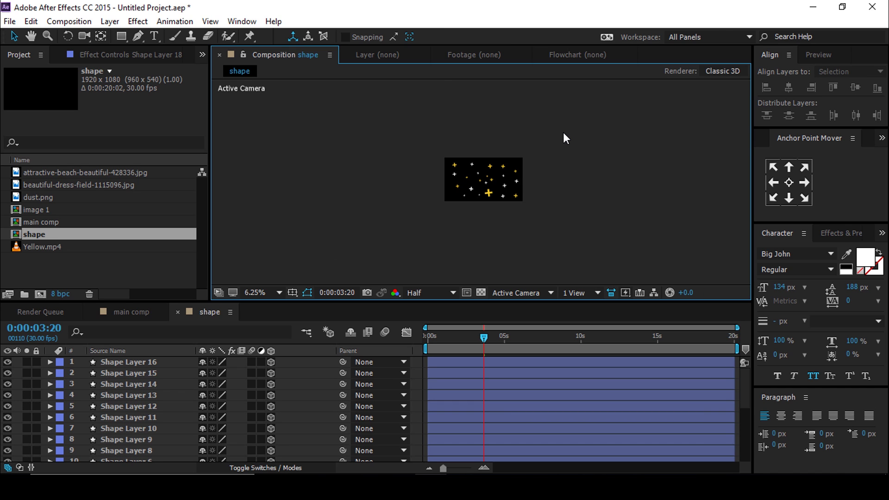
Step: Add a null object to the shape composition
{"action": "key", "text": "period"}
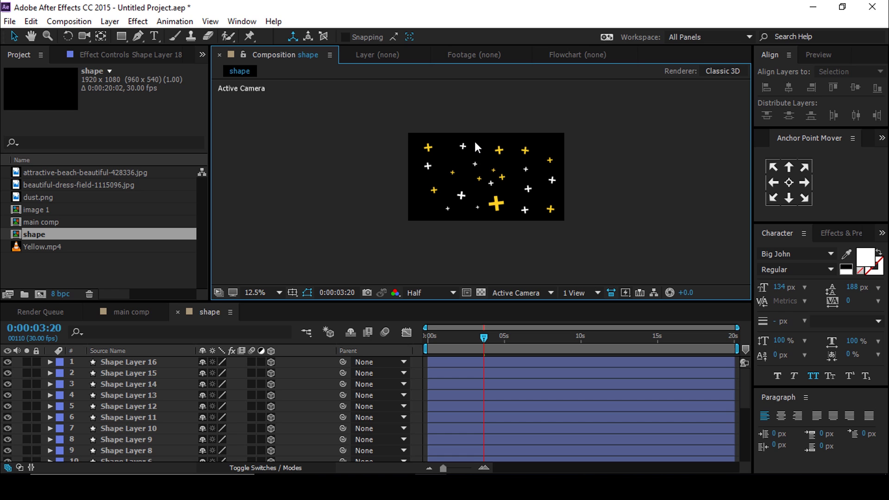
{"action": "right_click", "coordinate": [294, 154]}
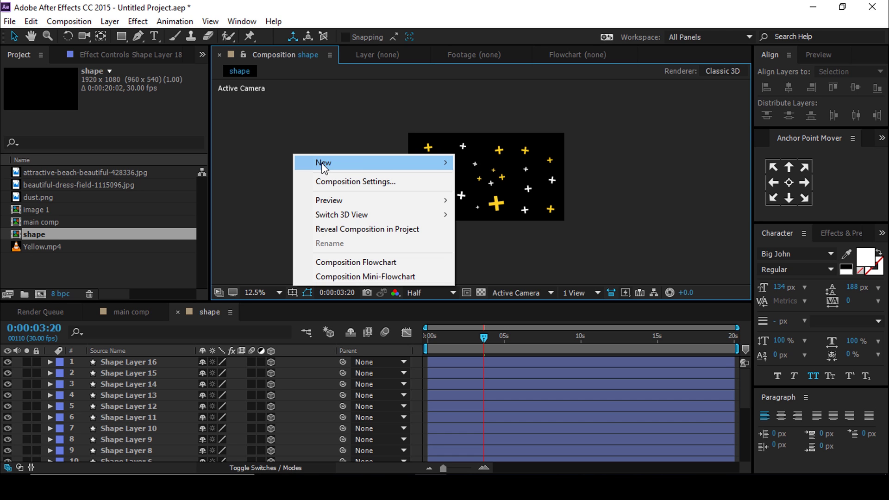
{"action": "mouse_move", "coordinate": [323, 164]}
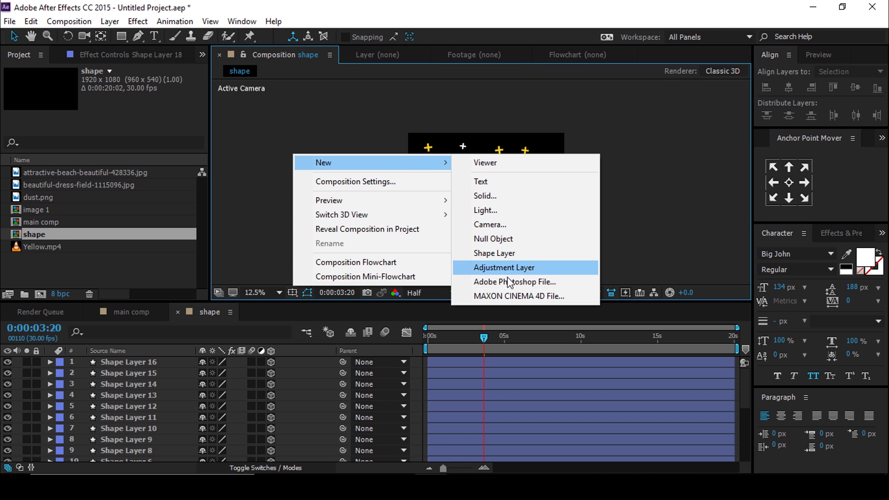
{"action": "left_click", "coordinate": [502, 239]}
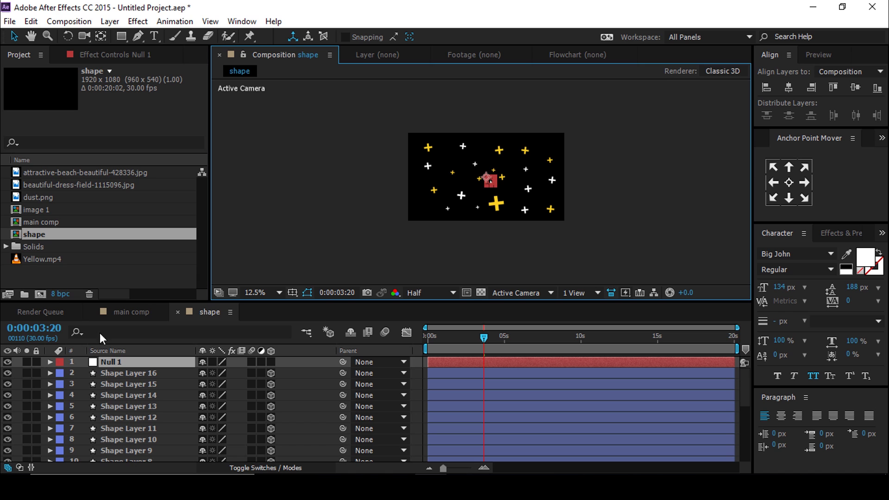
Step: Parent all the shape layers to Null 1 and make the null a 3D layer
{"action": "left_click", "coordinate": [139, 373]}
{"action": "scroll", "coordinate": [151, 398], "scroll_direction": "down", "scroll_amount": 5}
{"action": "left_click", "coordinate": [144, 459], "text": "shift"}
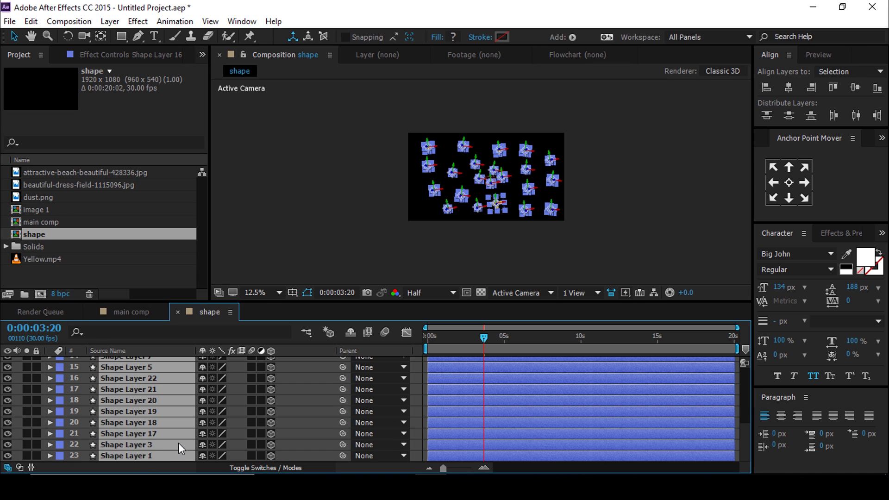
{"action": "scroll", "coordinate": [179, 443], "scroll_direction": "up", "scroll_amount": 5}
{"action": "left_click_drag", "start_coordinate": [342, 373], "coordinate": [113, 363]}
{"action": "left_click", "coordinate": [114, 362]}
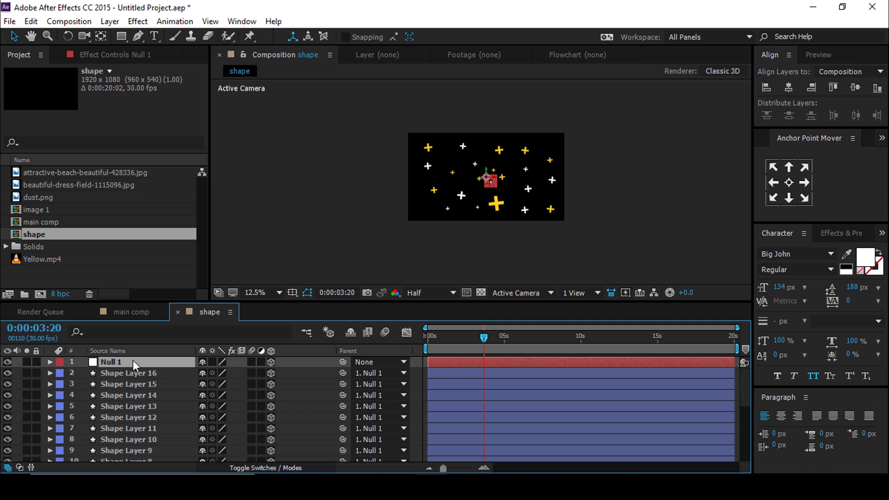
Step: Set Null 1's Z position to -2394 at 0:00 and start keyframing its Position there
{"action": "key", "text": "p"}
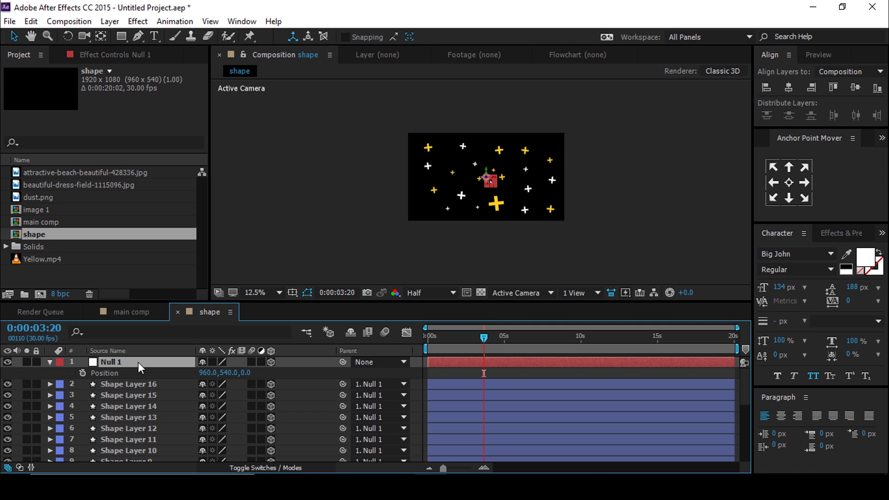
{"action": "key", "text": "Home"}
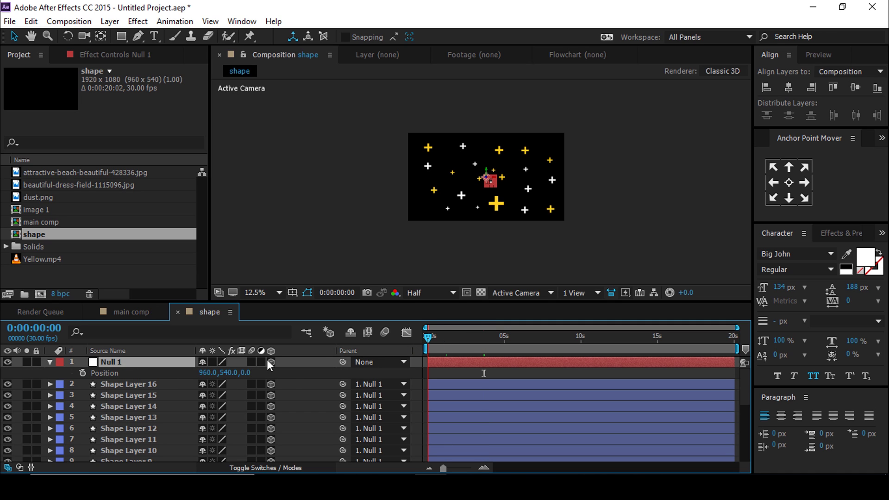
{"action": "left_click_drag", "start_coordinate": [250, 377], "coordinate": [42, 375]}
{"action": "left_click", "coordinate": [83, 373]}
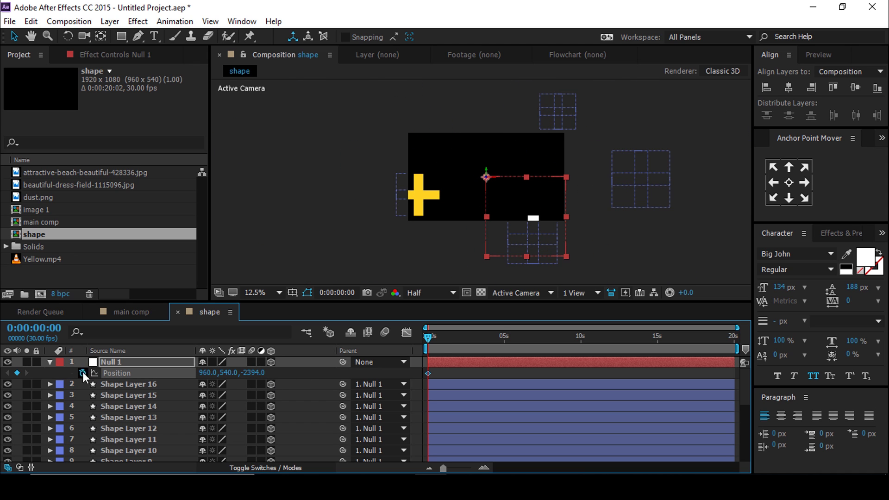
Step: Keyframe Null 1's Position at 3 seconds by resetting it to 960, 540, 0, and preview the animation
{"action": "left_click_drag", "start_coordinate": [431, 339], "coordinate": [637, 343]}
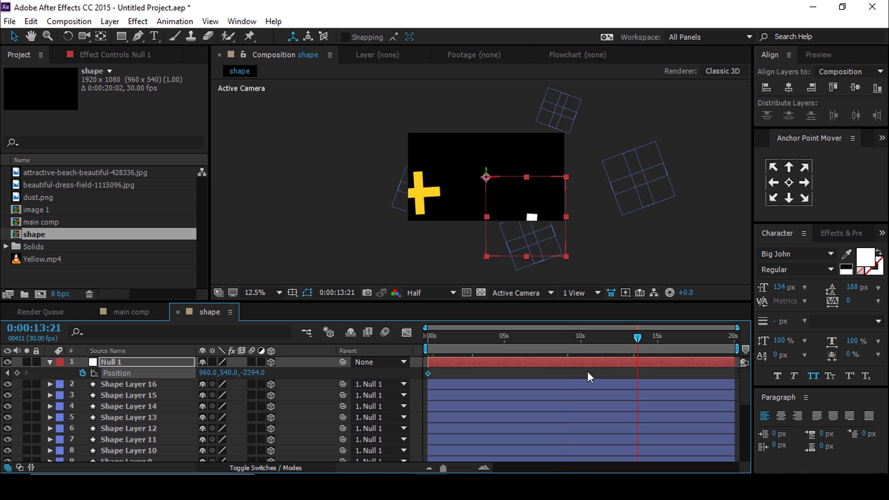
{"action": "left_click", "coordinate": [483, 468]}
{"action": "left_click", "coordinate": [483, 468]}
{"action": "left_click_drag", "start_coordinate": [644, 469], "coordinate": [510, 472]}
{"action": "left_click_drag", "start_coordinate": [621, 338], "coordinate": [613, 339]}
{"action": "right_click", "coordinate": [134, 373]}
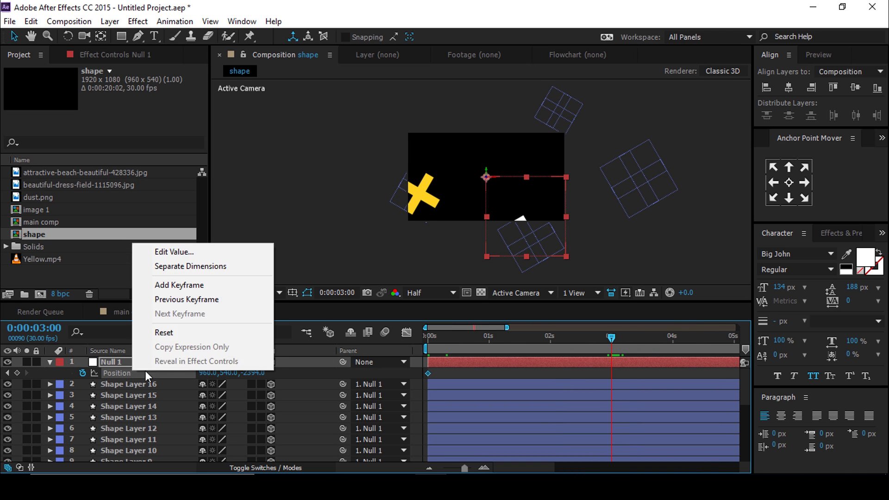
{"action": "left_click", "coordinate": [157, 332]}
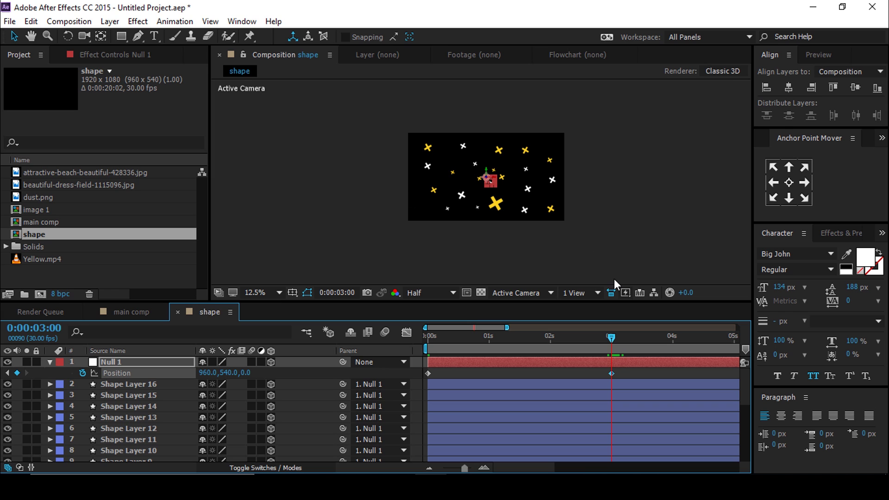
{"action": "key", "text": "space"}
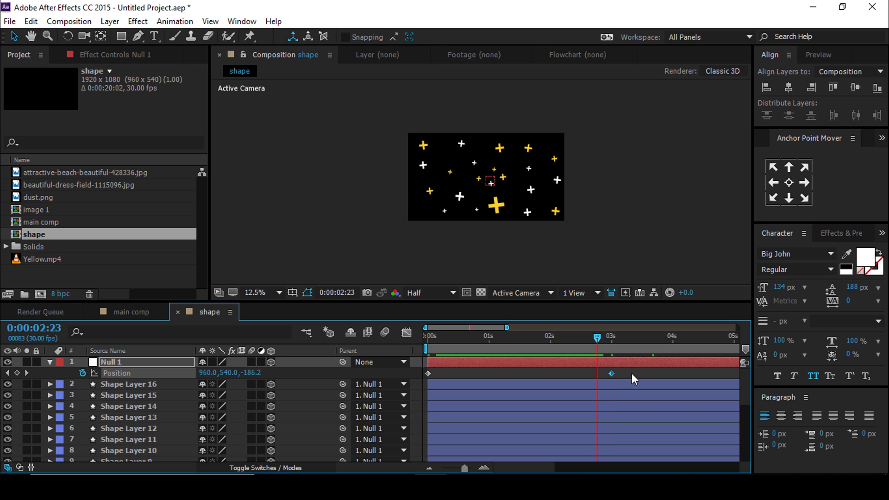
Step: Apply Easy Ease to both of Null 1's Position keyframes
{"action": "left_click_drag", "start_coordinate": [638, 371], "coordinate": [392, 378]}
{"action": "right_click", "coordinate": [611, 373]}
{"action": "mouse_move", "coordinate": [652, 364]}
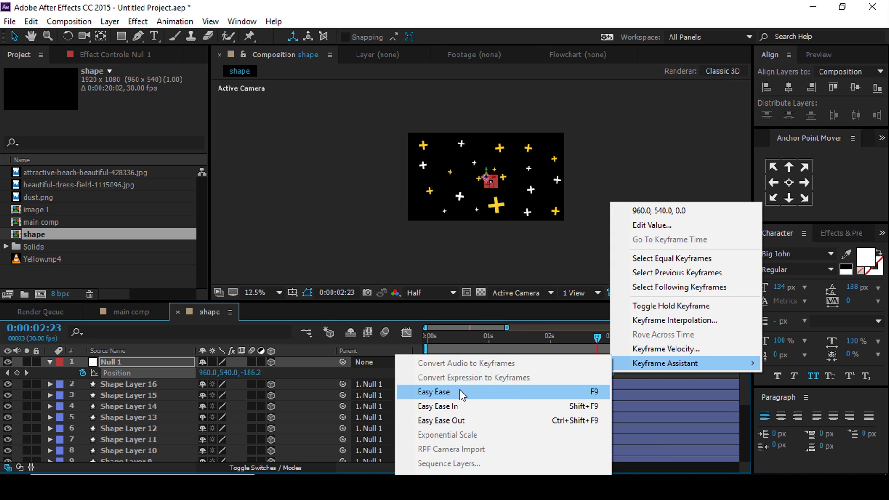
{"action": "left_click", "coordinate": [439, 394]}
Step: Reshape Null 1's Position speed curve to peak near 1 second and slow gradually into the last keyframe
{"action": "left_click", "coordinate": [406, 332]}
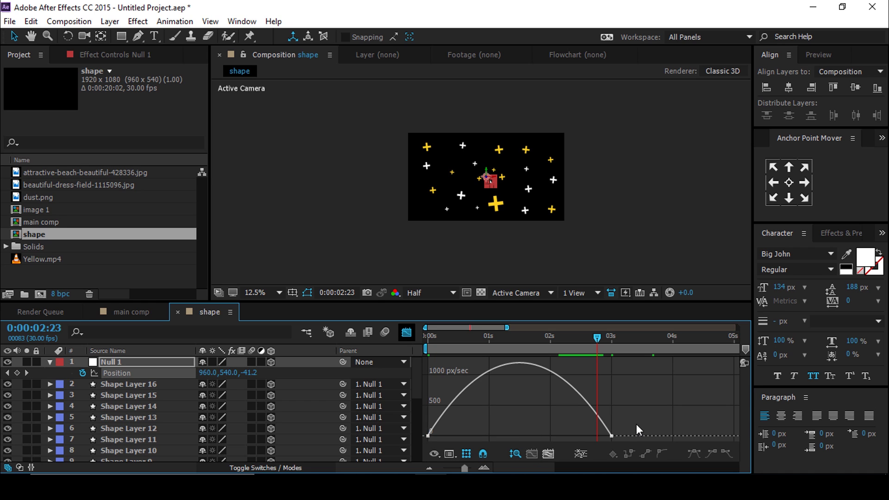
{"action": "left_click_drag", "start_coordinate": [657, 408], "coordinate": [539, 416]}
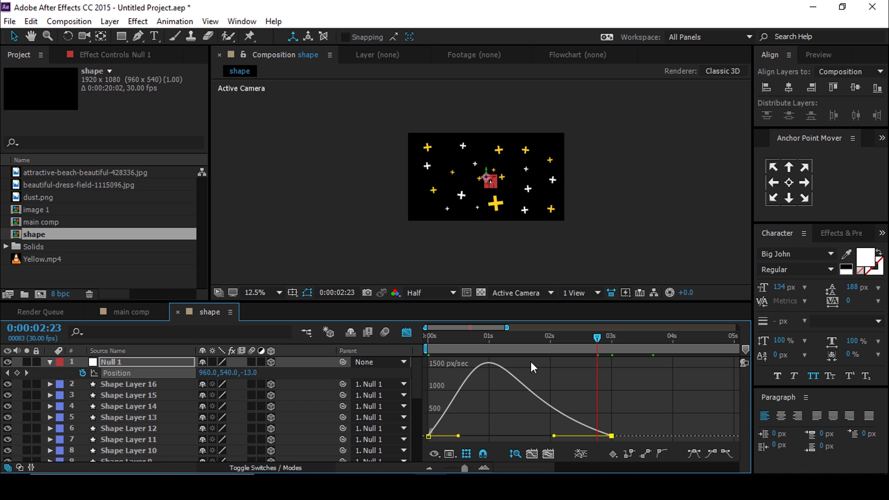
{"action": "right_click", "coordinate": [675, 371]}
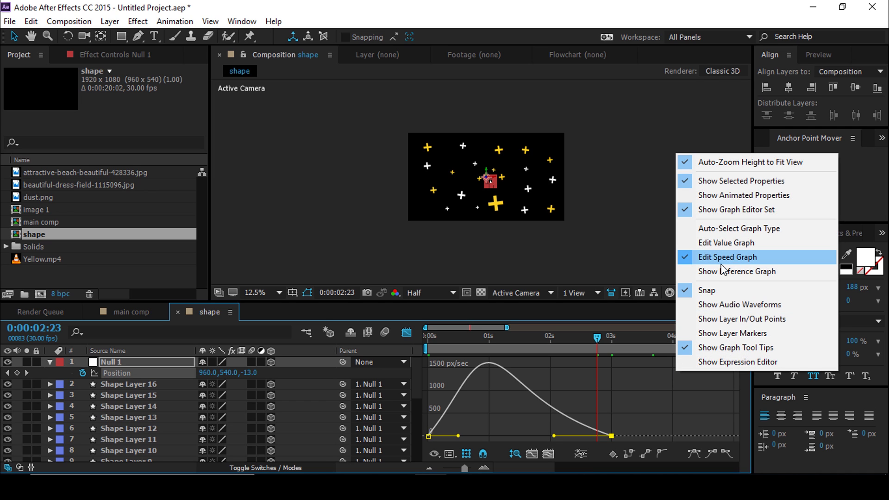
{"action": "left_click", "coordinate": [638, 407]}
{"action": "left_click", "coordinate": [406, 332]}
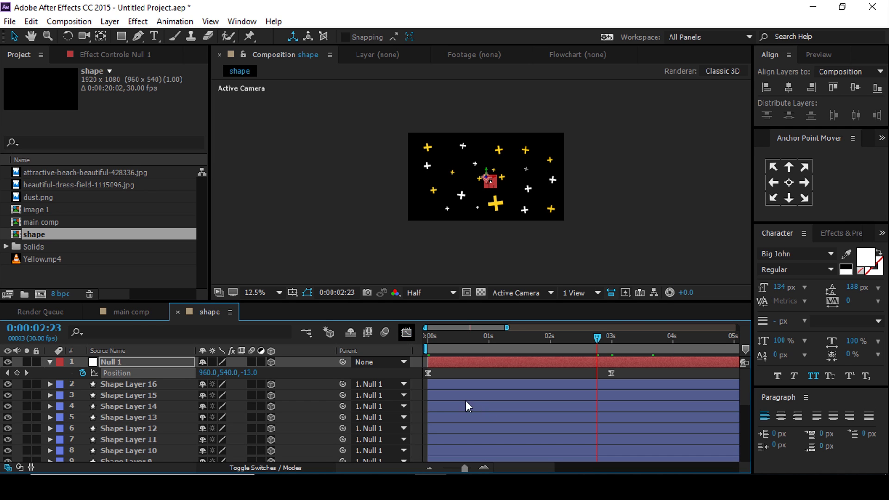
Step: Place the shape composition as the top layer of main comp and preview it over the photo
{"action": "left_click", "coordinate": [131, 312]}
{"action": "left_click_drag", "start_coordinate": [38, 232], "coordinate": [126, 359]}
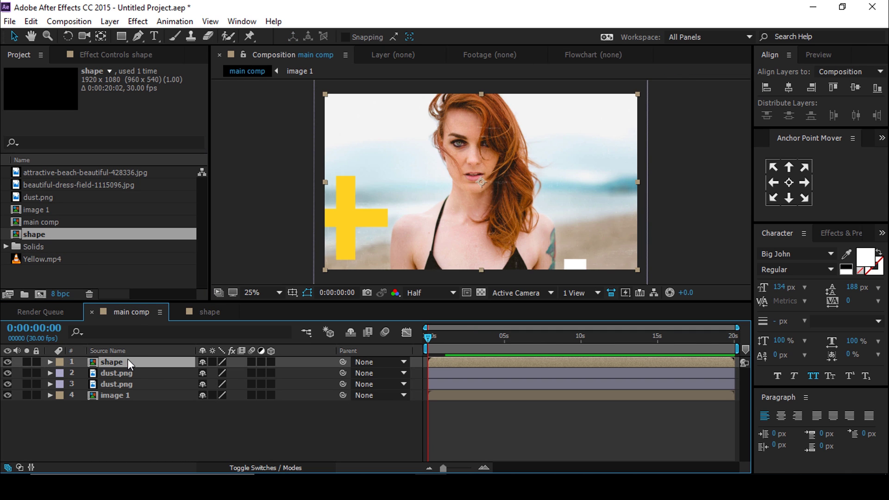
{"action": "mouse_move", "coordinate": [432, 335]}
{"action": "left_mouse_down"}
{"action": "mouse_move", "coordinate": [510, 344]}
{"action": "mouse_move", "coordinate": [428, 337]}
{"action": "left_mouse_up"}
{"action": "left_click", "coordinate": [373, 432]}
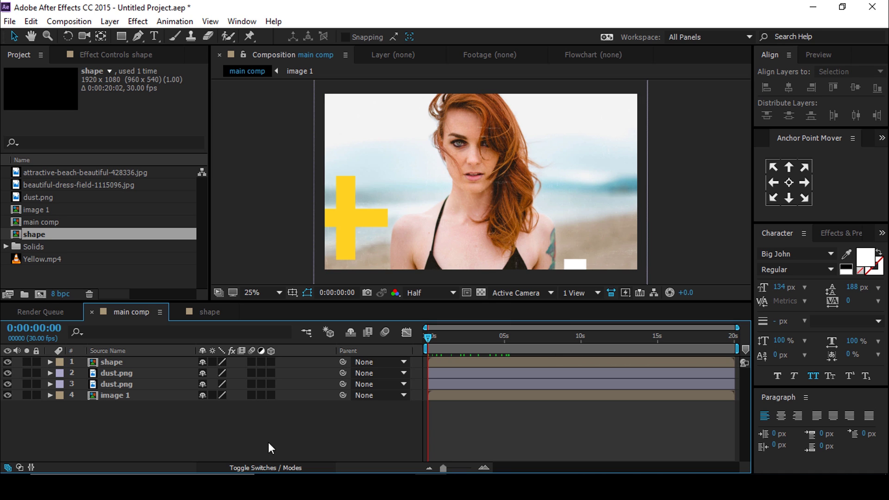
Step: Add Yellow.mp4 above the shape layer in main comp and set its blending mode to Screen
{"action": "left_click_drag", "start_coordinate": [43, 262], "coordinate": [129, 368]}
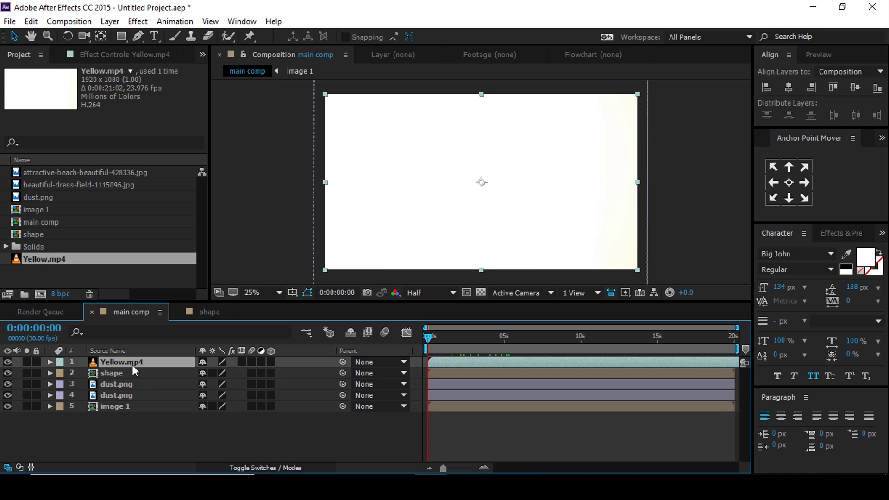
{"action": "left_click", "coordinate": [264, 468]}
{"action": "left_click", "coordinate": [229, 361]}
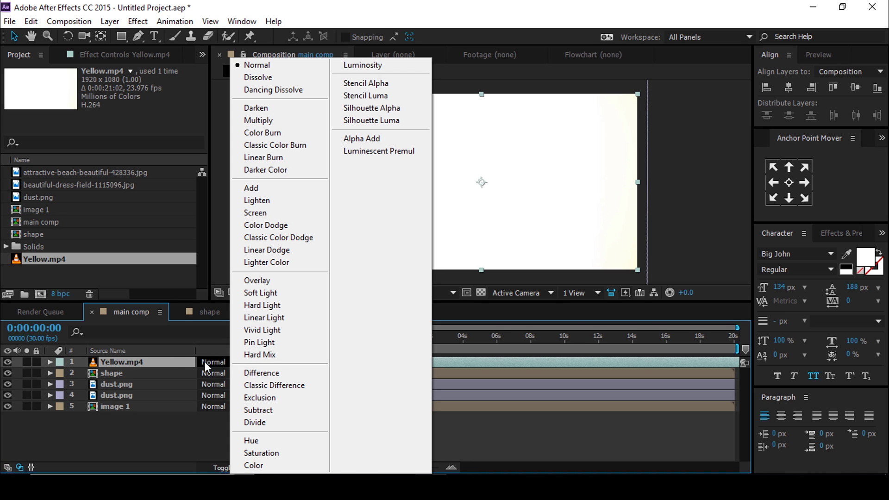
{"action": "left_click", "coordinate": [249, 213]}
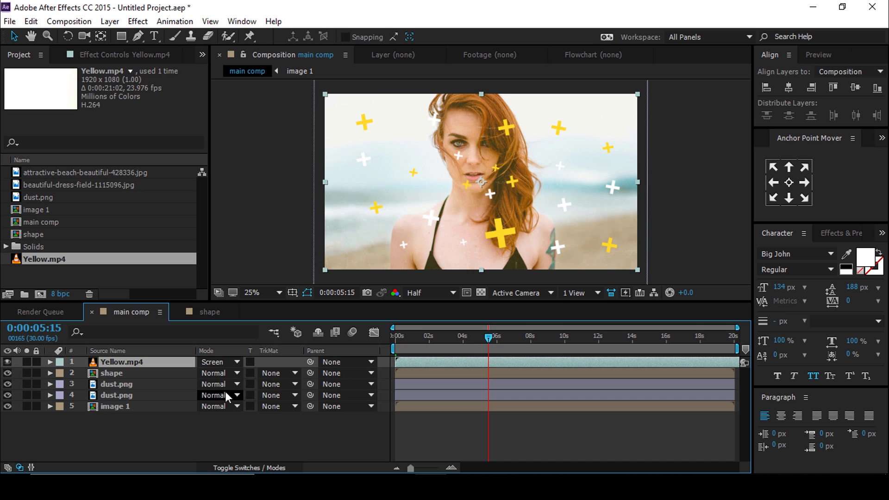
Step: Set Yellow.mp4's opacity to 45% and shift the clip earlier so it ends just before 12 seconds, checking the result
{"action": "key", "text": "t"}
{"action": "left_click", "coordinate": [209, 374]}
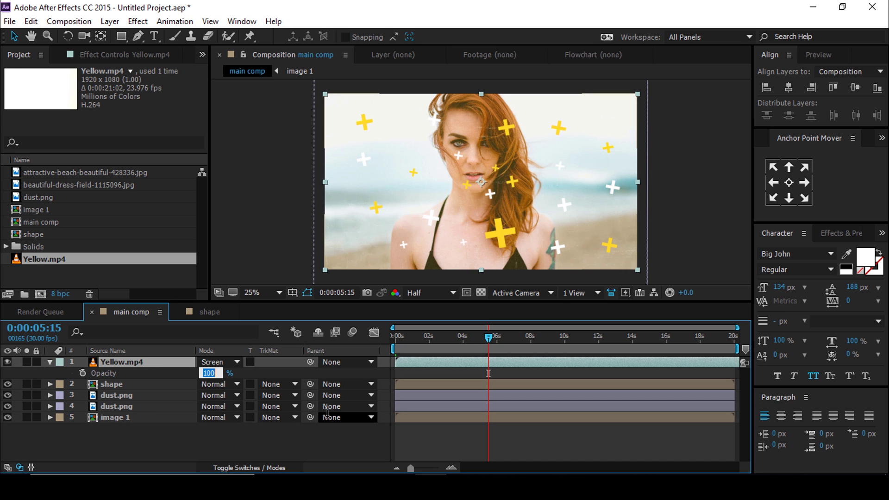
{"action": "key", "text": "Return"}
{"action": "left_click_drag", "start_coordinate": [437, 339], "coordinate": [394, 364]}
{"action": "left_click_drag", "start_coordinate": [397, 338], "coordinate": [515, 339]}
{"action": "key", "text": "space"}
{"action": "left_click_drag", "start_coordinate": [204, 373], "coordinate": [207, 373]}
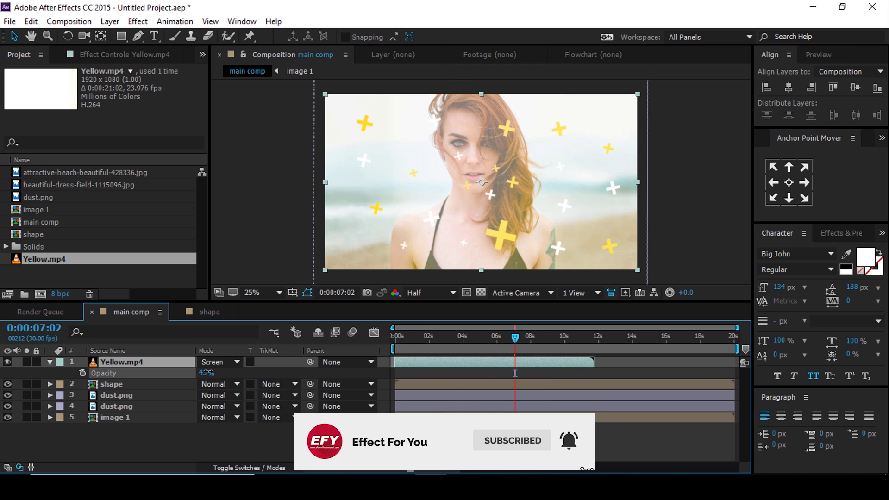
{"action": "left_click", "coordinate": [207, 373]}
{"action": "key", "text": "Return"}
{"action": "left_click_drag", "start_coordinate": [409, 336], "coordinate": [544, 344]}
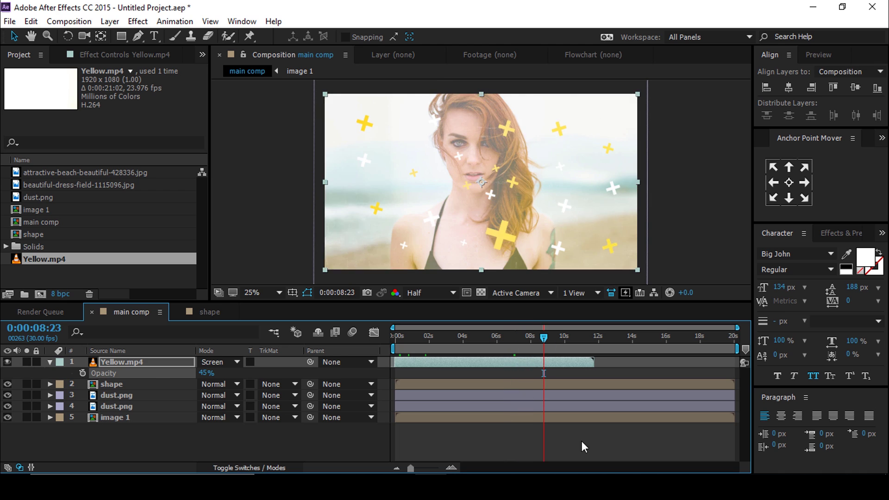
Step: Add a white Big John text layer reading "effect for you" over the photo in main comp
{"action": "left_click", "coordinate": [567, 443]}
{"action": "left_click", "coordinate": [51, 362]}
{"action": "left_click", "coordinate": [154, 36]}
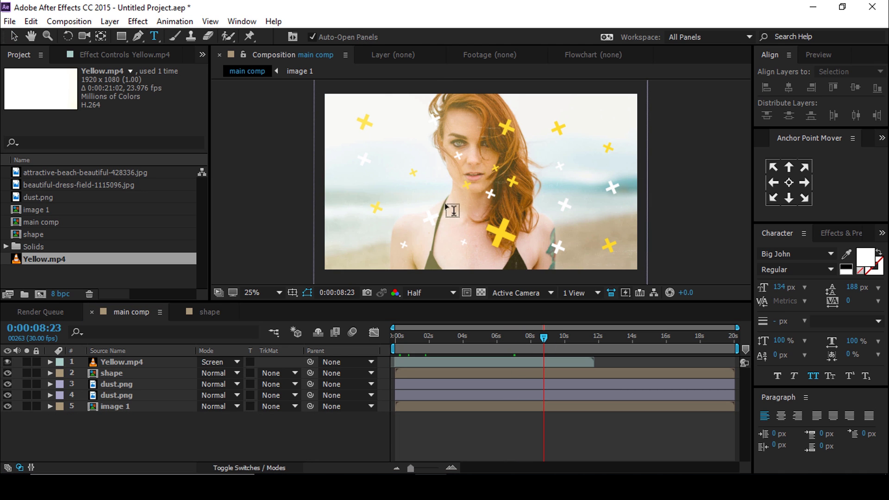
{"action": "scroll", "coordinate": [466, 197], "scroll_direction": "up", "scroll_amount": 2}
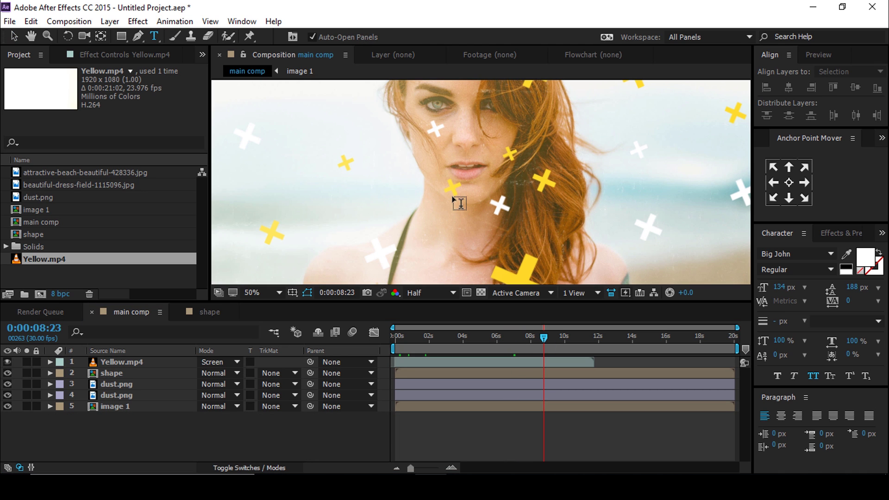
{"action": "left_click", "coordinate": [384, 197]}
{"action": "type", "text": "effect for yu"}
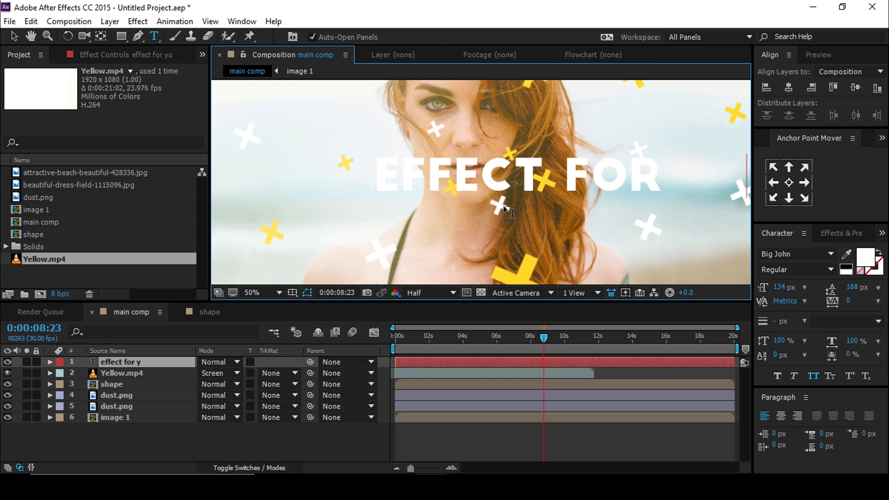
{"action": "key", "text": "BackSpace"}
{"action": "type", "text": "ou"}
Step: Center the text layer horizontally and vertically in the composition
{"action": "left_click", "coordinate": [833, 166]}
{"action": "left_click", "coordinate": [790, 87]}
{"action": "left_click", "coordinate": [854, 88]}
{"action": "scroll", "coordinate": [505, 165], "scroll_direction": "down", "scroll_amount": 2}
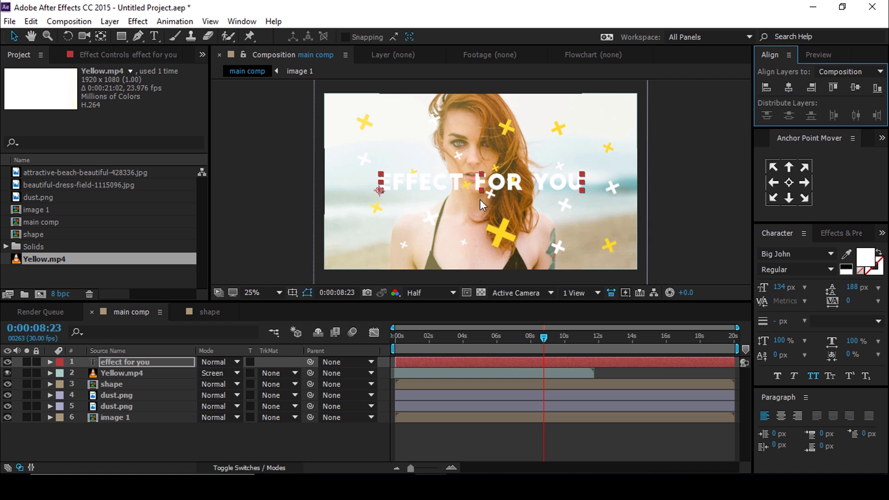
Step: Pre-compose the "effect for you" layer as "text 1", moving all attributes into the new composition
{"action": "right_click", "coordinate": [120, 361]}
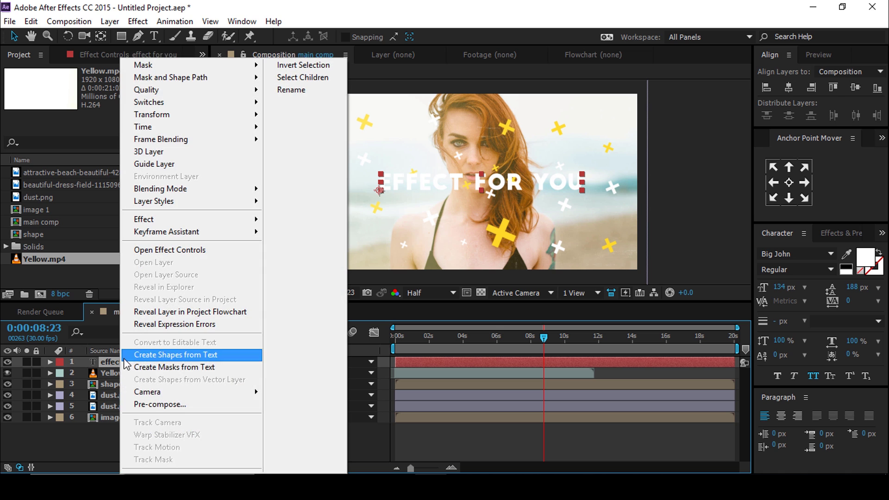
{"action": "left_click", "coordinate": [158, 406]}
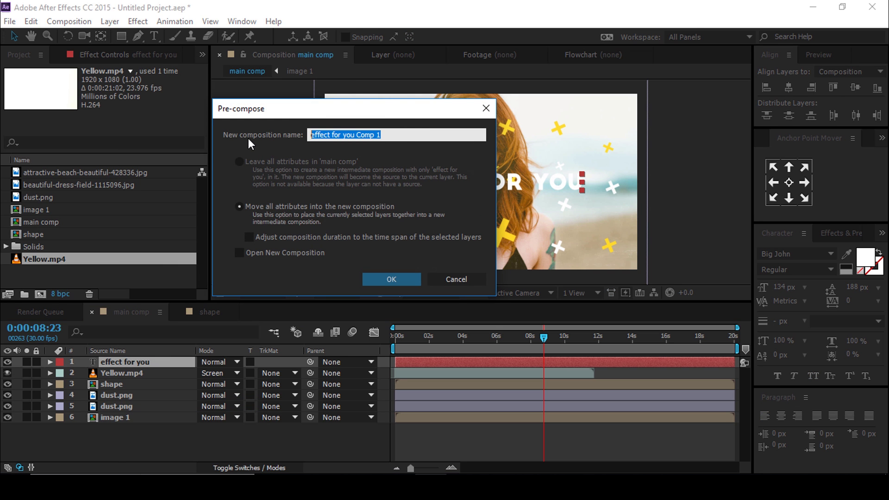
{"action": "type", "text": "text 1"}
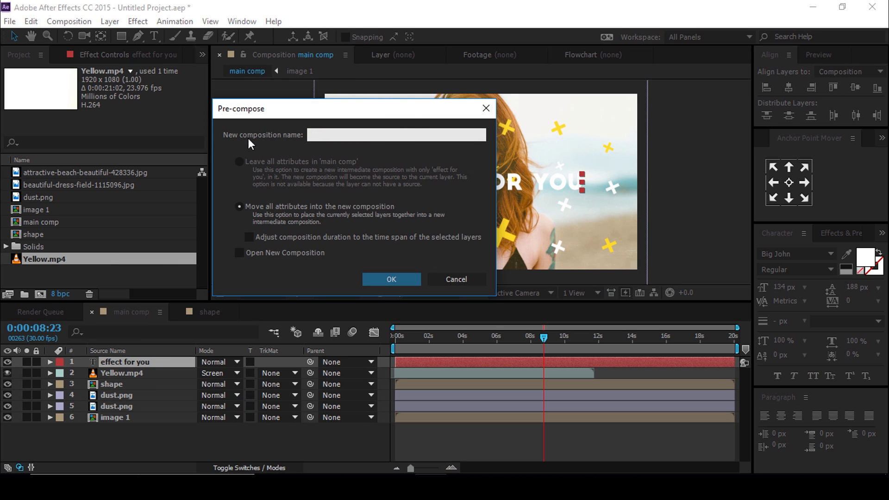
{"action": "left_click", "coordinate": [295, 207]}
{"action": "left_click", "coordinate": [395, 280]}
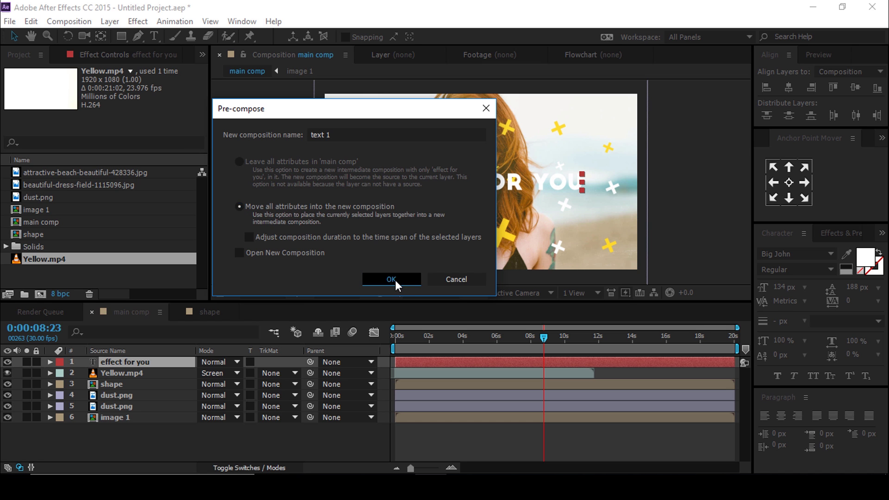
Step: Add an adjustment layer above text 1 and apply a slight Fast Blur with Repeat Edge Pixels enabled
{"action": "left_click", "coordinate": [301, 454]}
{"action": "right_click", "coordinate": [301, 446]}
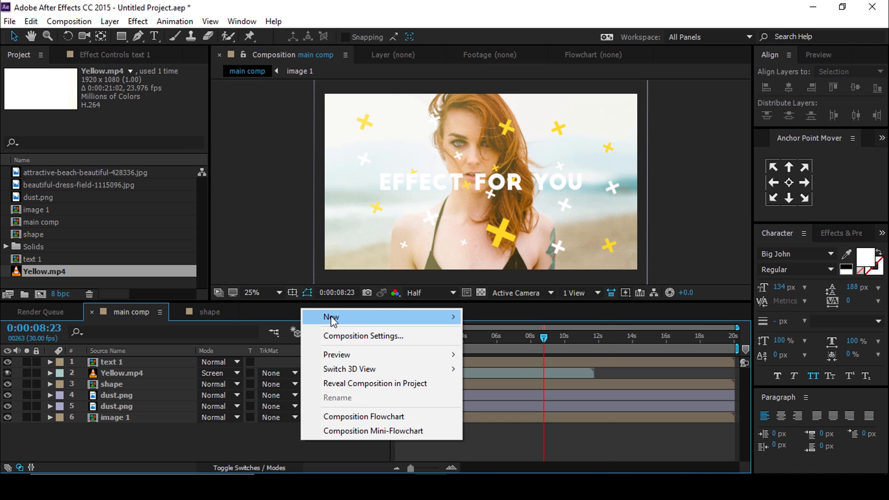
{"action": "mouse_move", "coordinate": [330, 318]}
{"action": "left_click", "coordinate": [517, 415]}
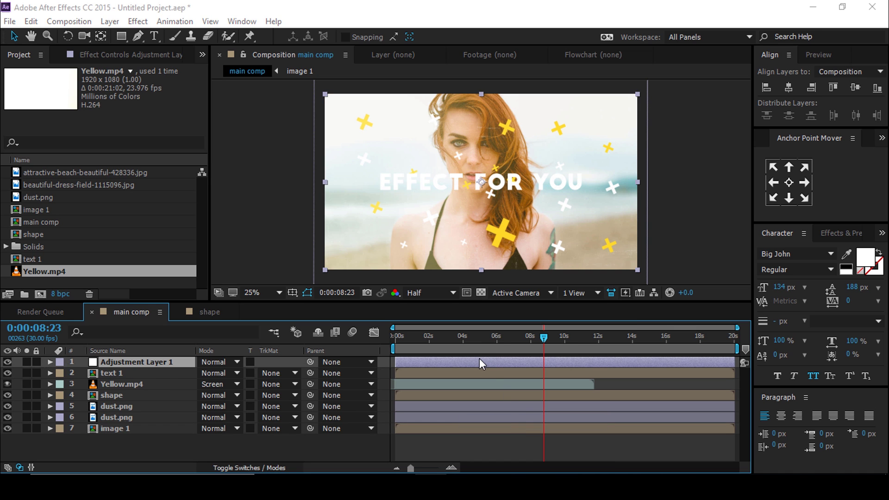
{"action": "key", "text": "ctrl+space"}
{"action": "type", "text": "fast"}
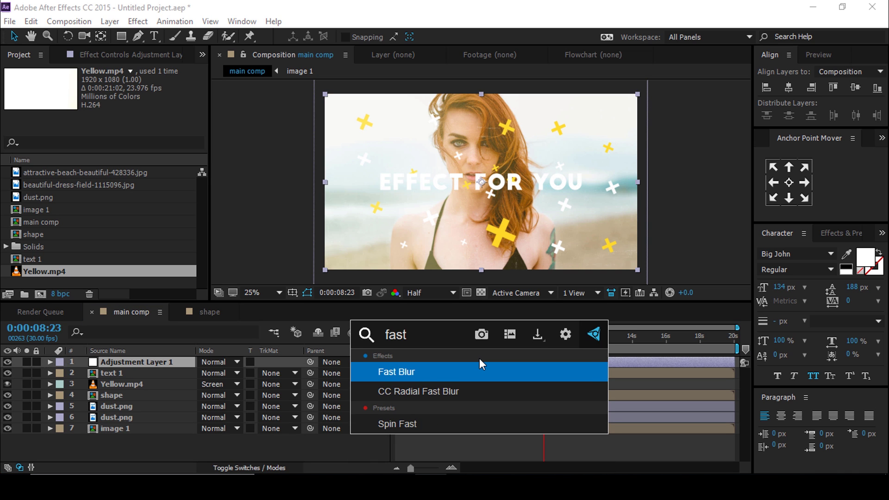
{"action": "left_click", "coordinate": [407, 375]}
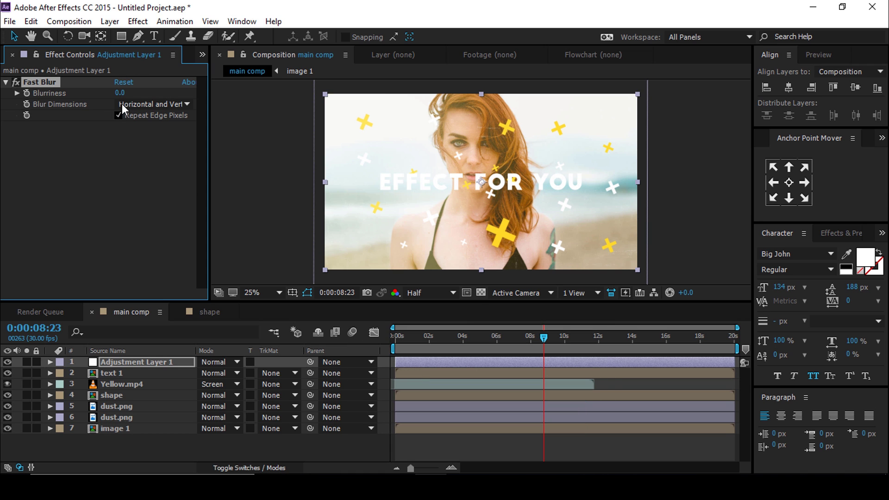
{"action": "left_click_drag", "start_coordinate": [121, 94], "coordinate": [122, 96]}
Step: Create a black solid as the top layer of main comp
{"action": "right_click", "coordinate": [235, 206]}
{"action": "mouse_move", "coordinate": [262, 212]}
{"action": "left_click", "coordinate": [428, 246]}
{"action": "left_click", "coordinate": [284, 322]}
{"action": "left_click", "coordinate": [53, 291]}
{"action": "left_click", "coordinate": [333, 123]}
{"action": "left_click", "coordinate": [336, 355]}
Step: Add a full-frame elliptical mask to Black Solid 1 and invert it
{"action": "left_click", "coordinate": [125, 362]}
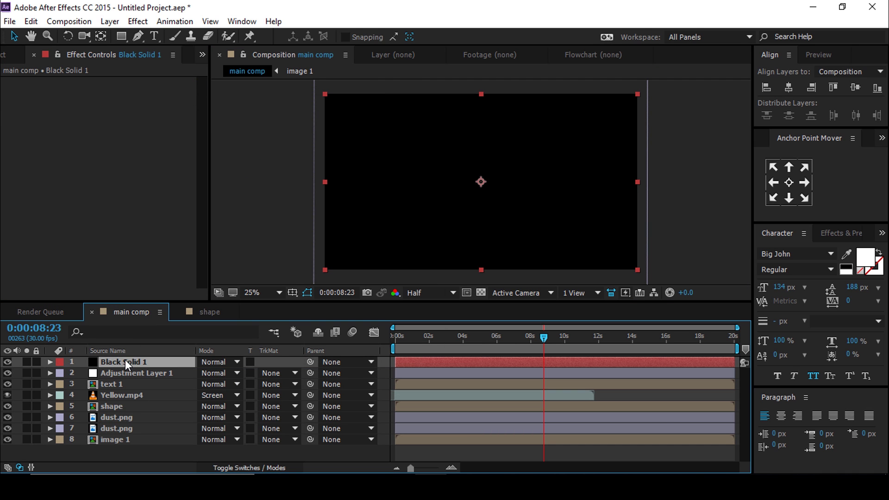
{"action": "left_click", "coordinate": [123, 35]}
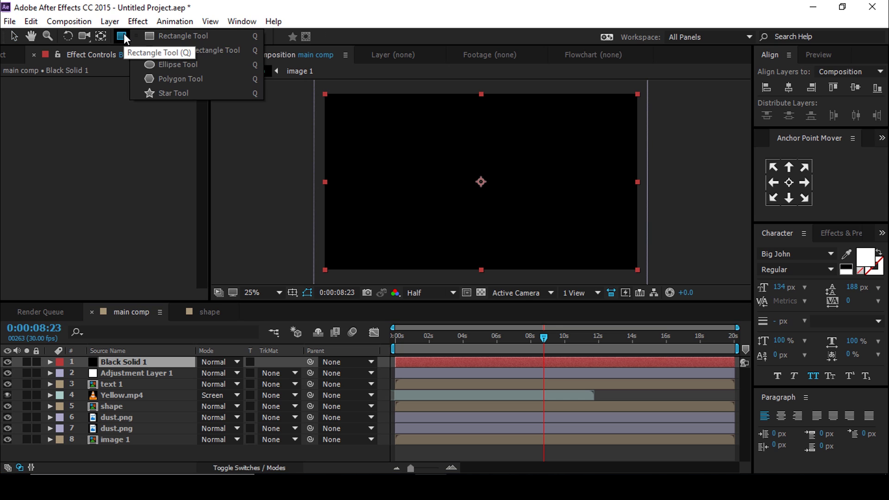
{"action": "left_click", "coordinate": [185, 64]}
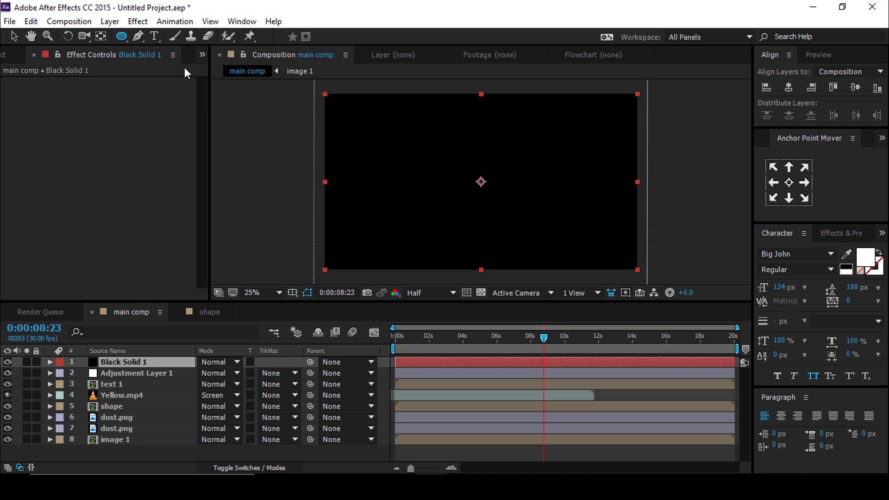
{"action": "double_click", "coordinate": [121, 35]}
{"action": "key", "text": "v"}
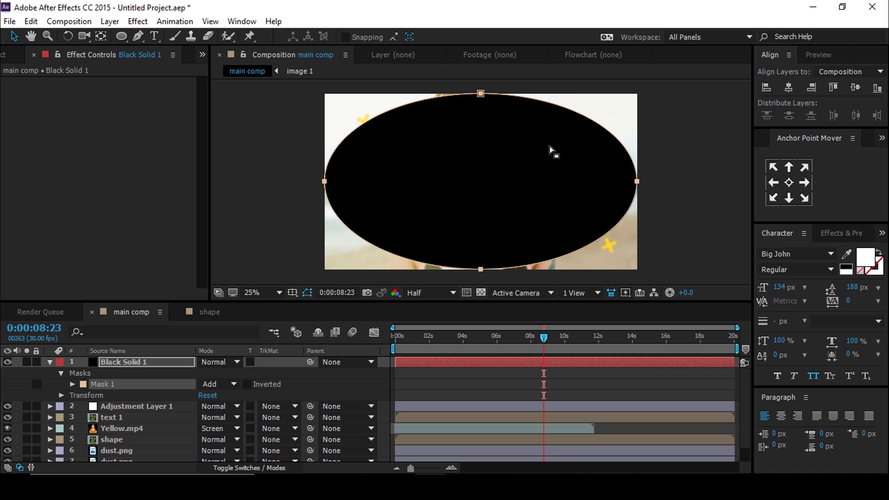
{"action": "left_click", "coordinate": [248, 384]}
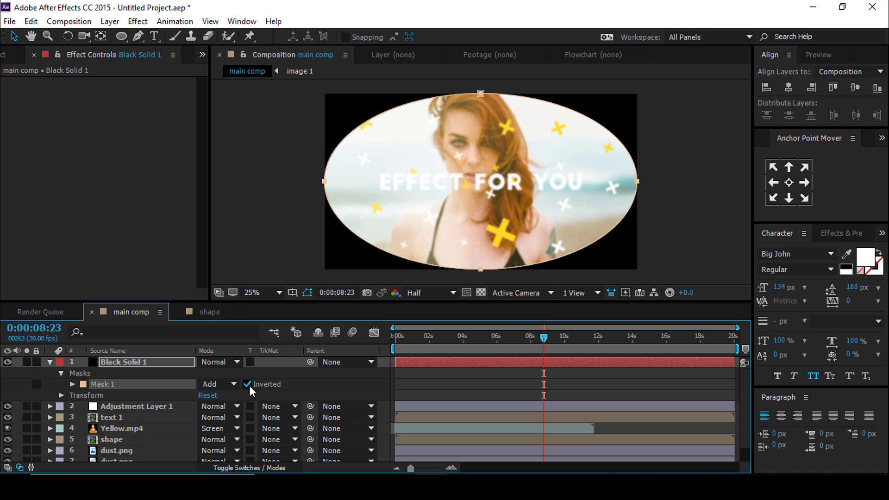
Step: Set Mask 1's feather to 168 pixels and its opacity to 12%, and hide Adjustment Layer 1
{"action": "left_click", "coordinate": [72, 384]}
{"action": "left_click_drag", "start_coordinate": [230, 406], "coordinate": [330, 405]}
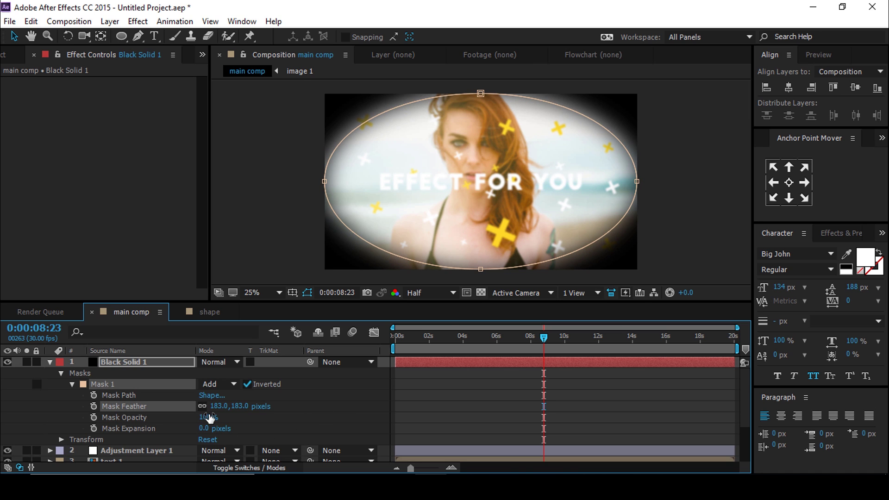
{"action": "left_click_drag", "start_coordinate": [209, 417], "coordinate": [128, 417]}
{"action": "left_click_drag", "start_coordinate": [243, 407], "coordinate": [67, 418]}
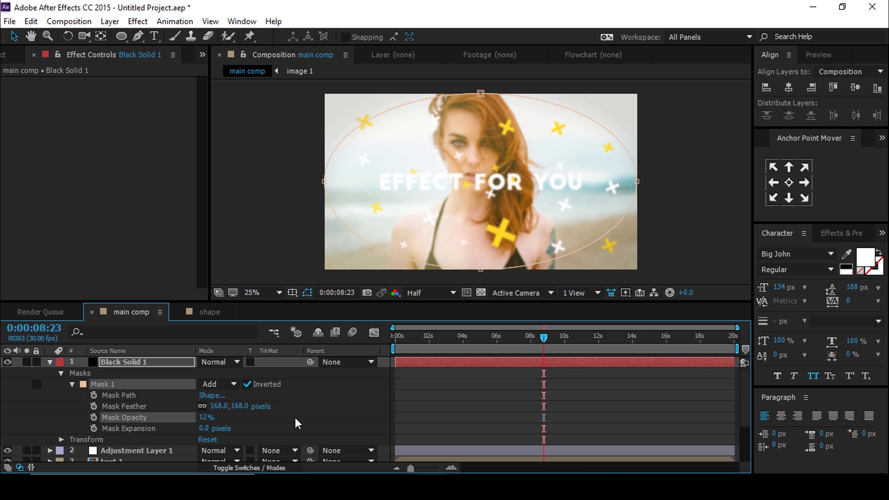
{"action": "left_click", "coordinate": [290, 421]}
{"action": "left_click", "coordinate": [49, 362]}
{"action": "left_click", "coordinate": [152, 363]}
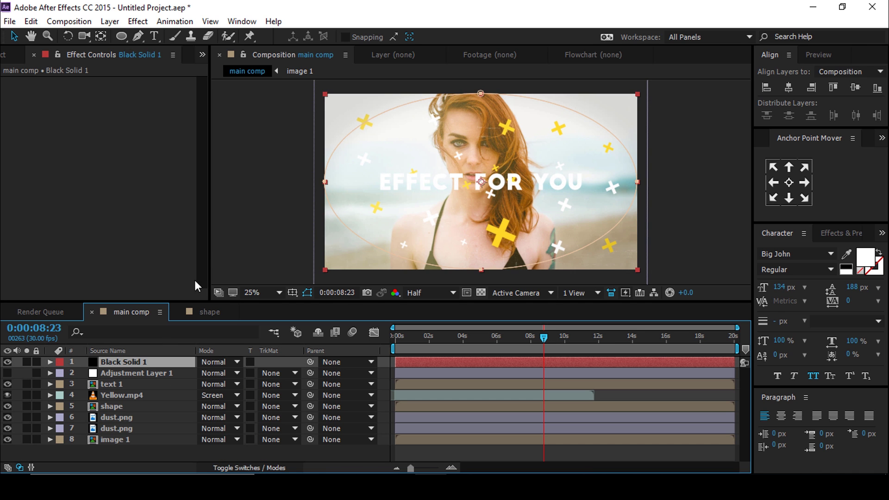
Step: Create a white solid (FFFFFF) above Black Solid 1 in main comp
{"action": "right_click", "coordinate": [241, 196]}
{"action": "mouse_move", "coordinate": [278, 205]}
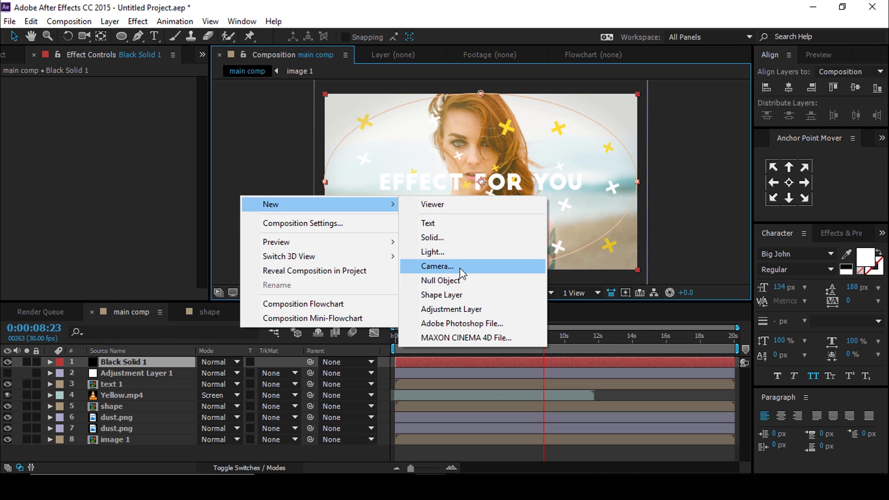
{"action": "left_click", "coordinate": [445, 236]}
{"action": "left_click", "coordinate": [287, 322]}
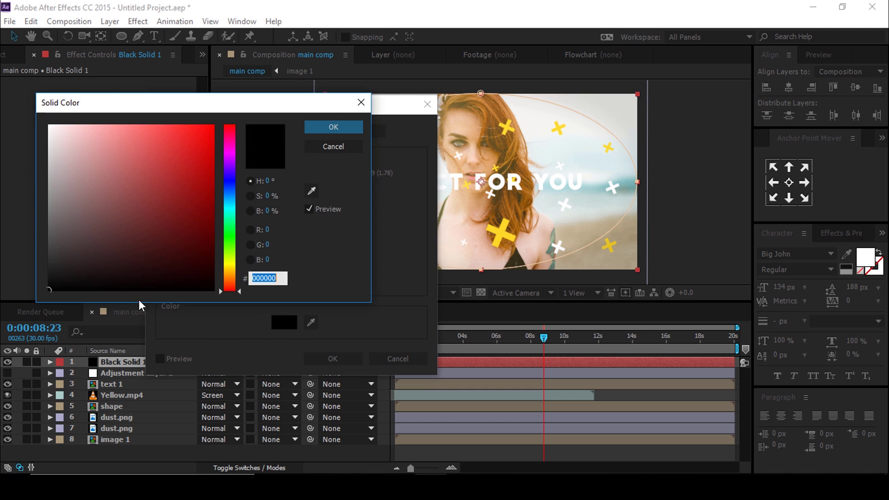
{"action": "left_click_drag", "start_coordinate": [80, 200], "coordinate": [11, 82]}
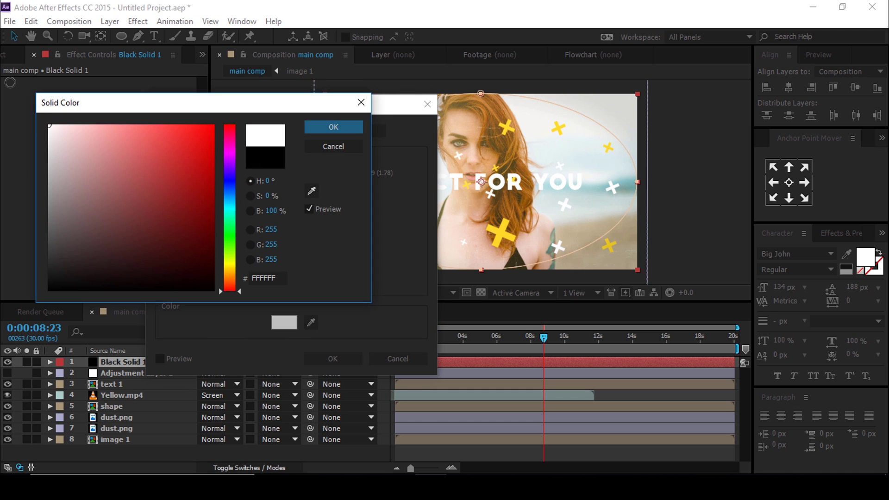
{"action": "left_click", "coordinate": [340, 130]}
{"action": "left_click", "coordinate": [351, 363]}
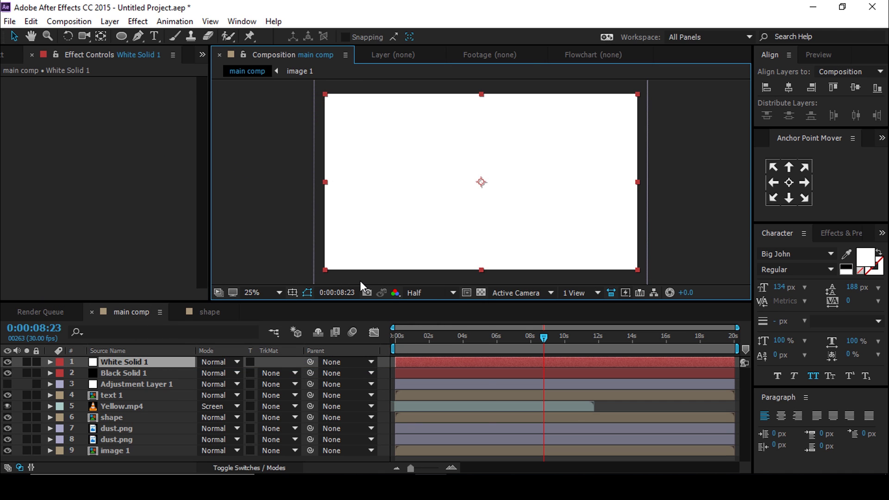
Step: Apply the CC Star Burst effect to White Solid 1
{"action": "key", "text": "ctrl+space"}
{"action": "type", "text": "cc st"}
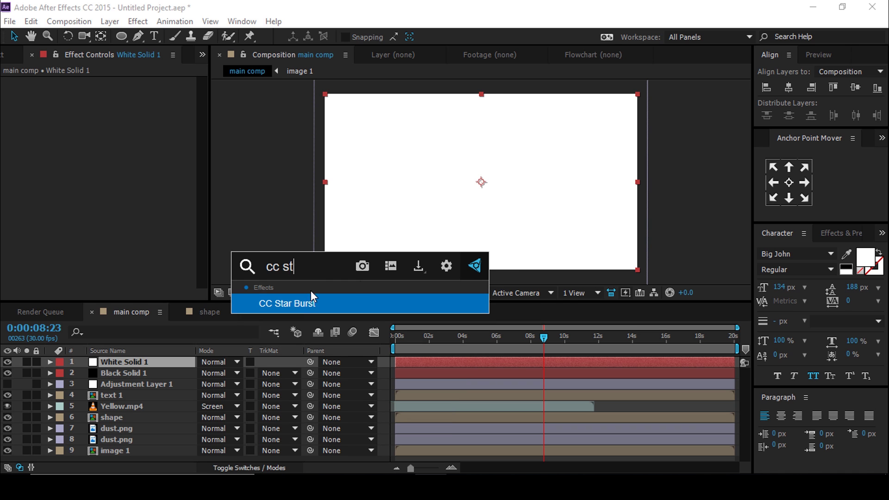
{"action": "left_click", "coordinate": [296, 303]}
{"action": "scroll", "coordinate": [489, 134], "scroll_direction": "up", "scroll_amount": 4}
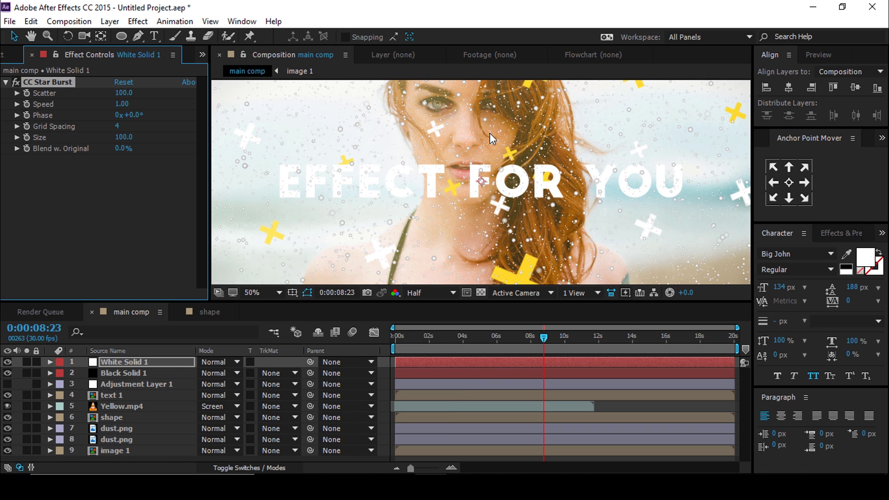
Step: Set CC Star Burst's Scatter to 800 and Speed to 0.14
{"action": "left_click", "coordinate": [123, 93]}
{"action": "type", "text": "800"}
{"action": "key", "text": "Return"}
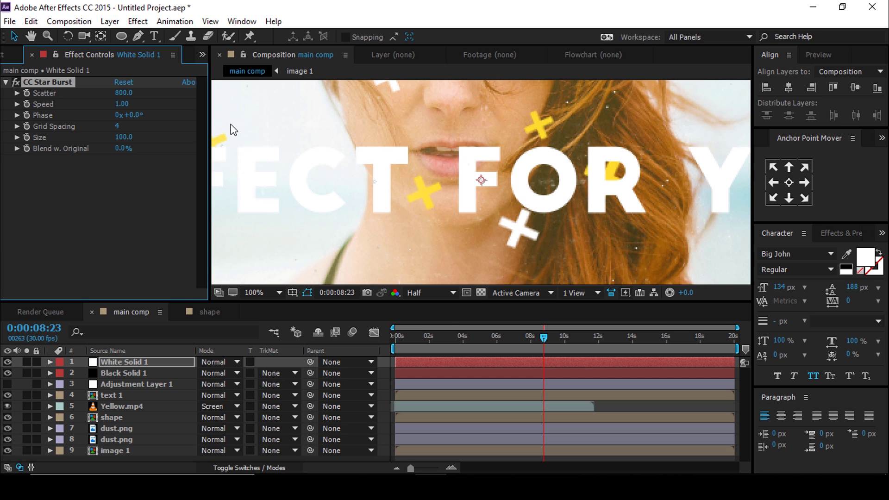
{"action": "left_click", "coordinate": [122, 104]}
{"action": "type", "text": ".14"}
{"action": "key", "text": "Return"}
{"action": "key", "text": "comma"}
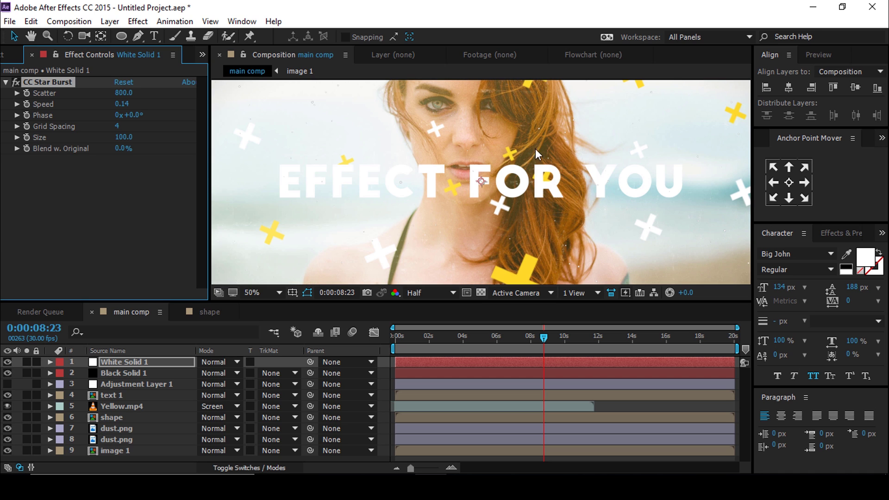
Step: Set White Solid 1's blending mode to Screen and lower its opacity
{"action": "left_click", "coordinate": [136, 361]}
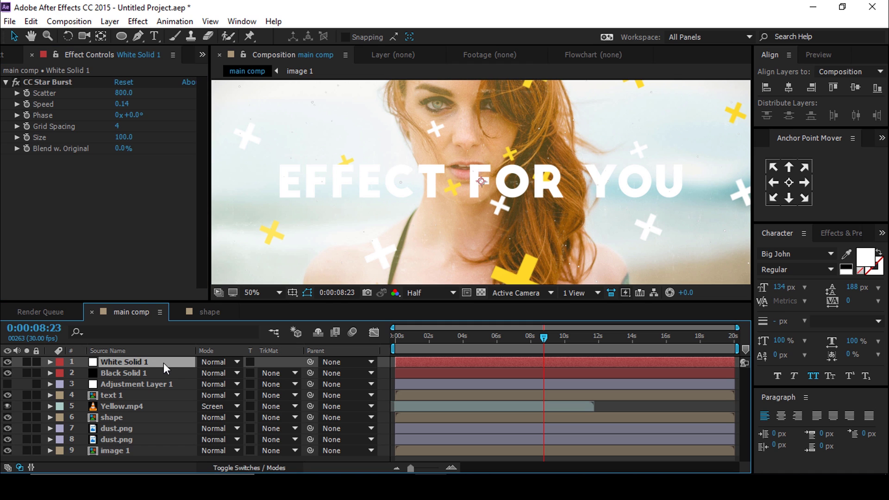
{"action": "left_click", "coordinate": [214, 361]}
{"action": "left_click", "coordinate": [266, 212]}
{"action": "key", "text": "period"}
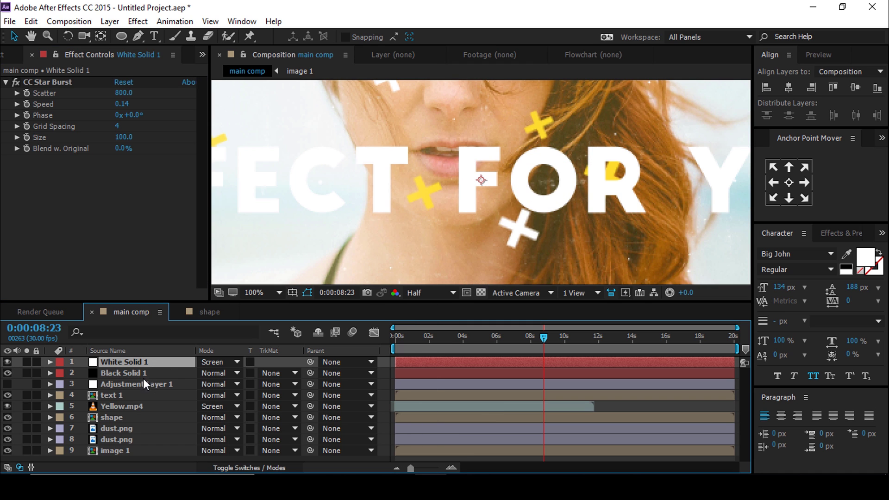
{"action": "key", "text": "t"}
{"action": "left_click", "coordinate": [209, 372]}
{"action": "key", "text": "Return"}
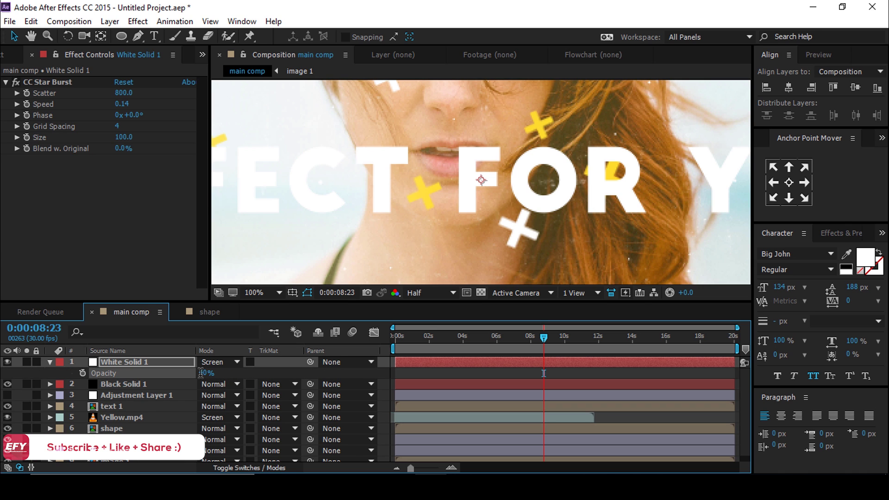
{"action": "scroll", "coordinate": [456, 204], "scroll_direction": "down", "scroll_amount": 3}
{"action": "left_click", "coordinate": [666, 226]}
{"action": "left_click", "coordinate": [50, 362]}
{"action": "left_click_drag", "start_coordinate": [627, 242], "coordinate": [636, 239]}
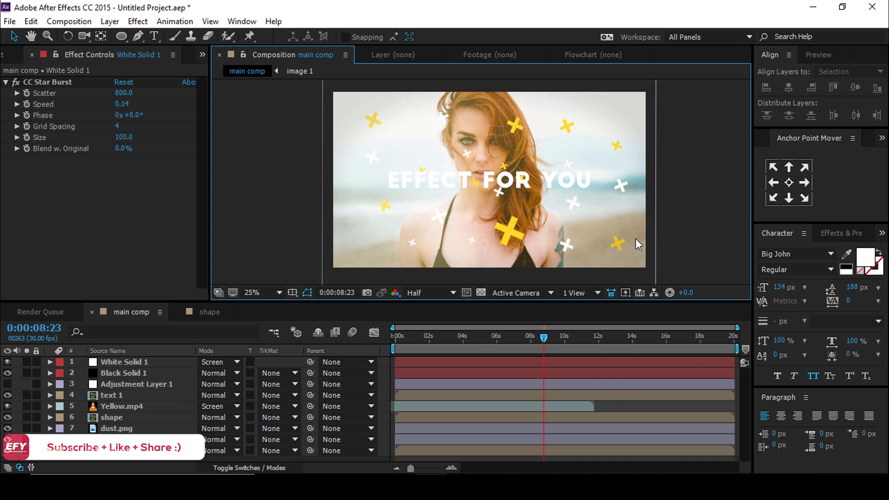
Step: Add a new adjustment layer at the top of main comp and apply Optics Compensation to it
{"action": "right_click", "coordinate": [228, 194]}
{"action": "mouse_move", "coordinate": [325, 199]}
{"action": "left_click", "coordinate": [462, 304]}
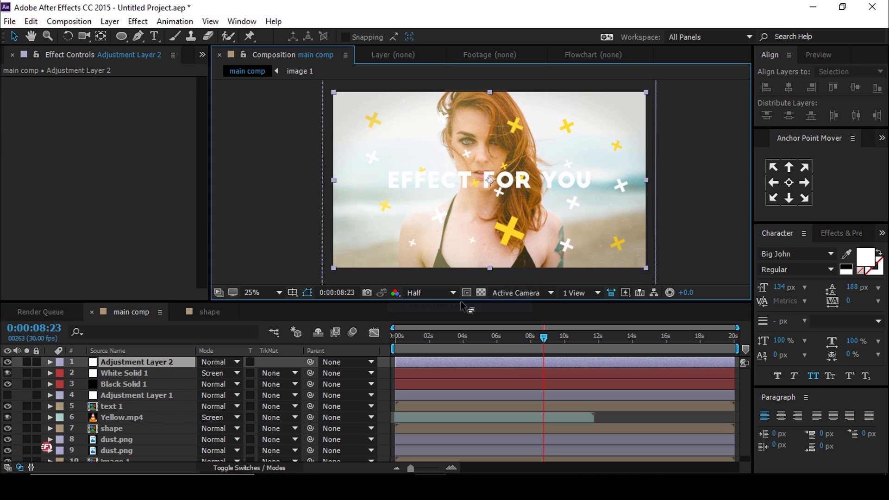
{"action": "key", "text": "ctrl+space"}
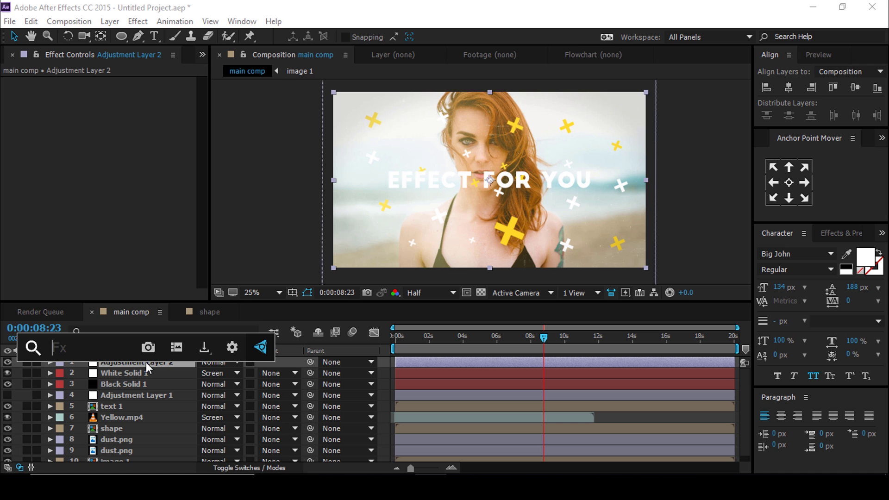
{"action": "type", "text": "op"}
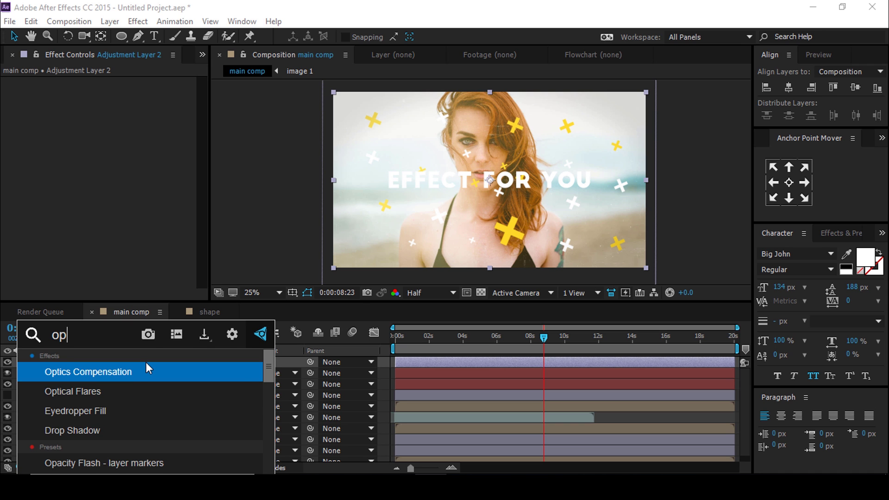
{"action": "left_click", "coordinate": [146, 362]}
Step: At 0:00:00:00, enable Reverse Lens Distortion, set Field Of View to 149.1 and keyframe it
{"action": "key", "text": "Home"}
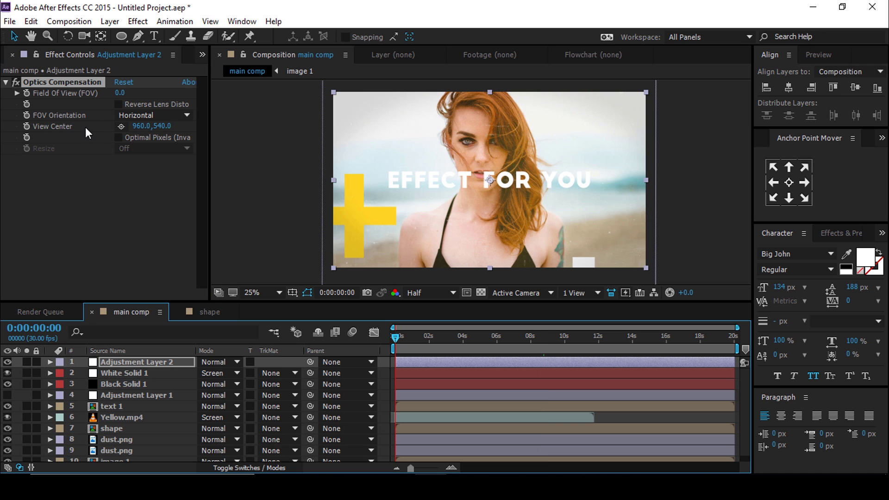
{"action": "left_click", "coordinate": [119, 104]}
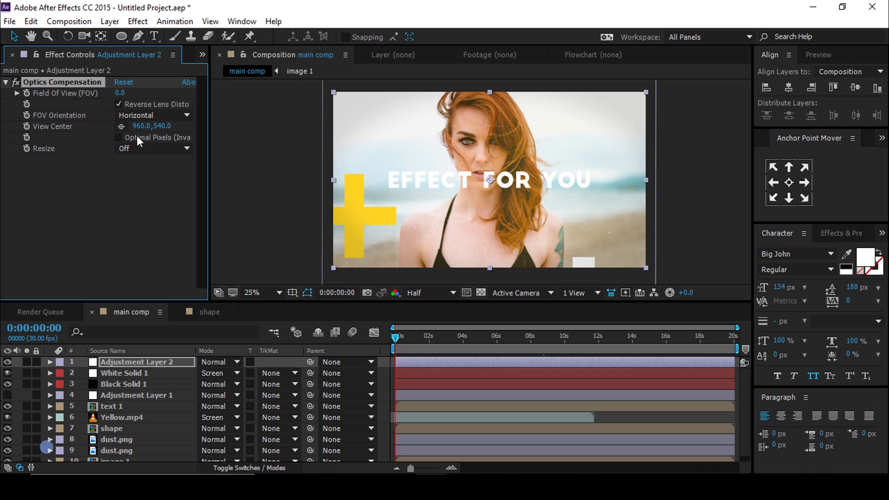
{"action": "left_click_drag", "start_coordinate": [120, 93], "coordinate": [307, 92]}
{"action": "left_click_drag", "start_coordinate": [200, 86], "coordinate": [518, 90]}
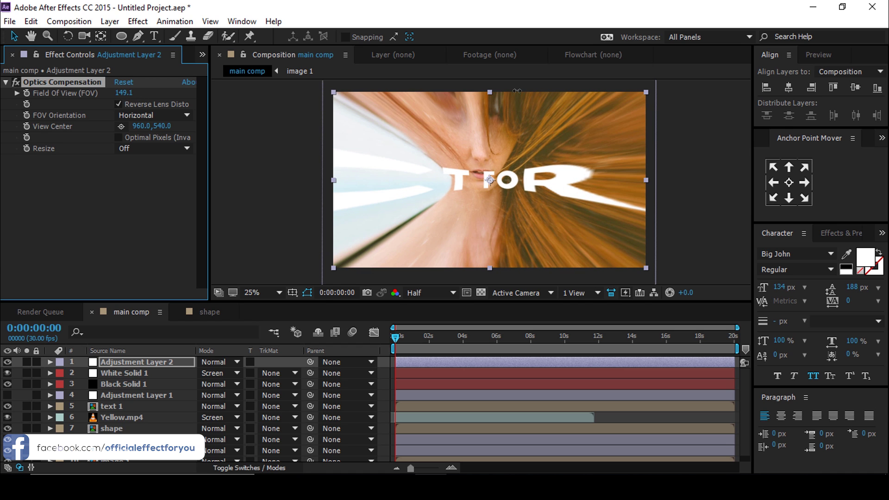
{"action": "left_click", "coordinate": [27, 93]}
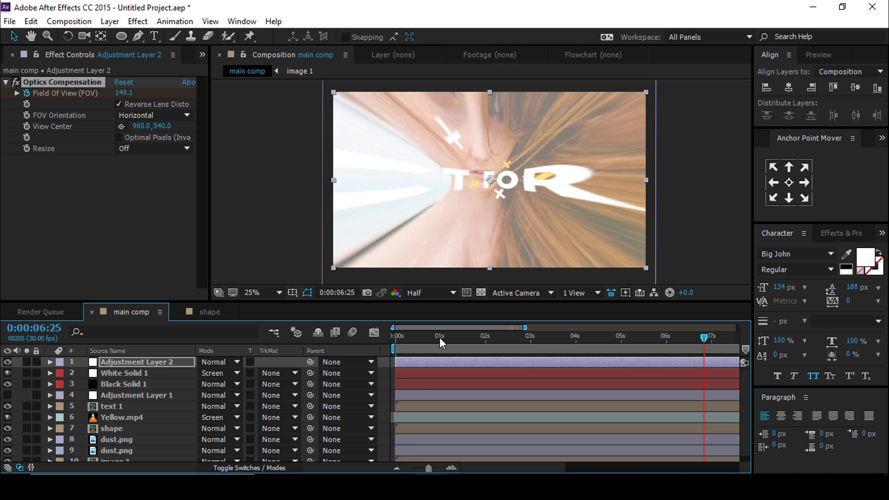
Step: At 0:00:00:29, set Optics Compensation's Field Of View to 0
{"action": "left_click", "coordinate": [439, 338]}
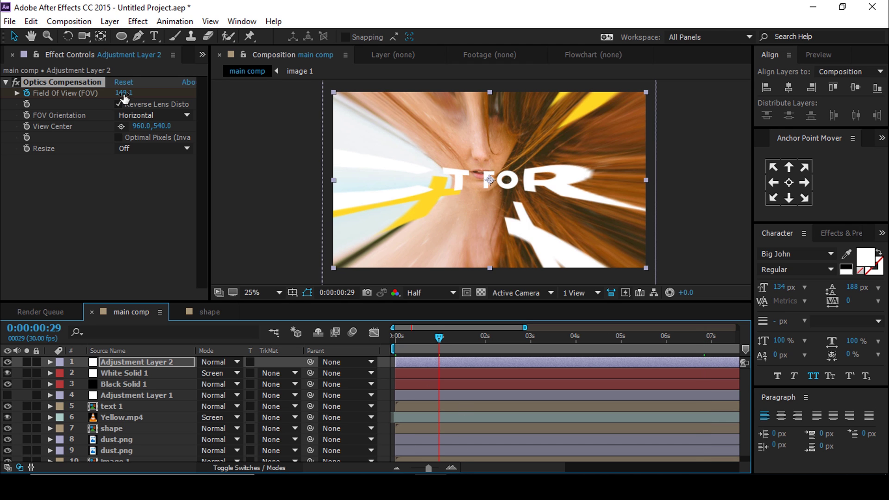
{"action": "left_click", "coordinate": [123, 93]}
{"action": "type", "text": "0"}
{"action": "key", "text": "Return"}
Step: Preview the first second of the lens distortion animation, ending at 0:00:00:29
{"action": "left_click_drag", "start_coordinate": [426, 339], "coordinate": [377, 341]}
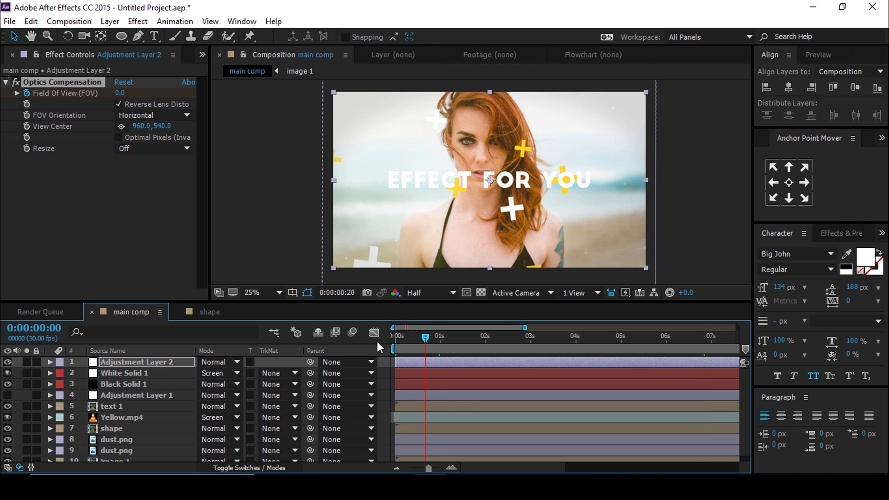
{"action": "key", "text": "space"}
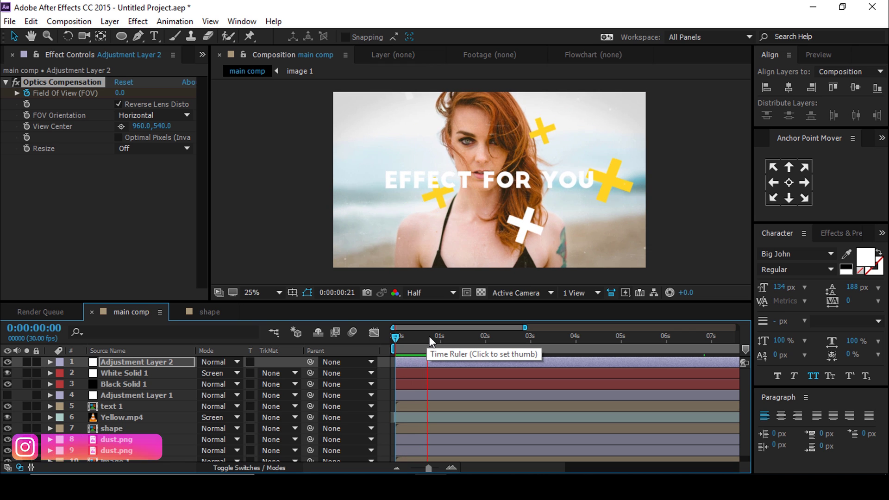
{"action": "left_click_drag", "start_coordinate": [432, 336], "coordinate": [439, 335]}
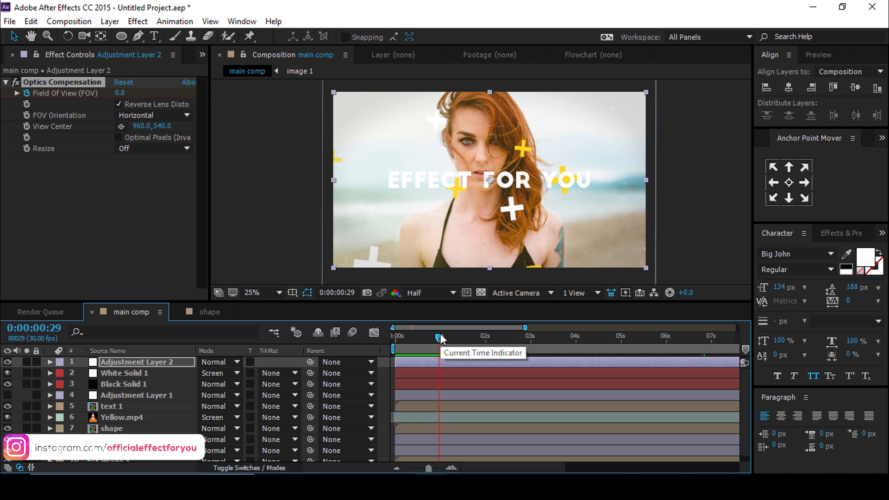
Step: Create a two-node camera with the 35mm preset in main comp
{"action": "right_click", "coordinate": [252, 202]}
{"action": "mouse_move", "coordinate": [276, 210]}
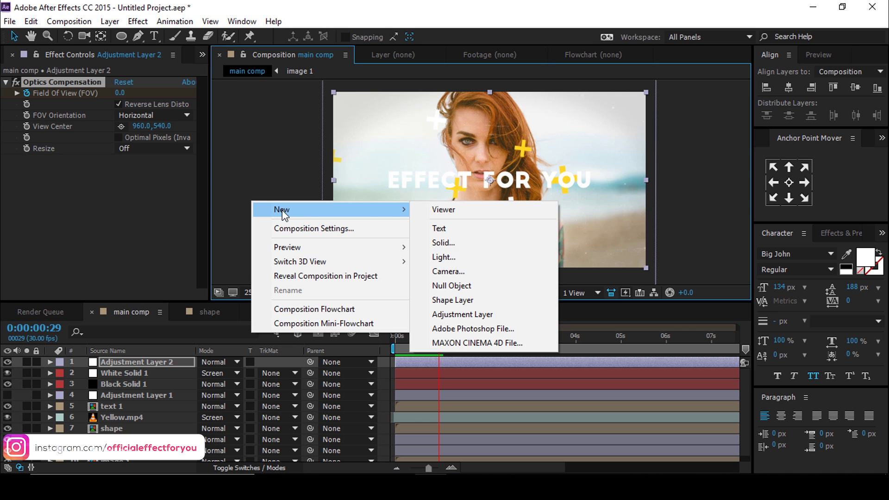
{"action": "left_click", "coordinate": [459, 273]}
{"action": "left_click", "coordinate": [499, 145]}
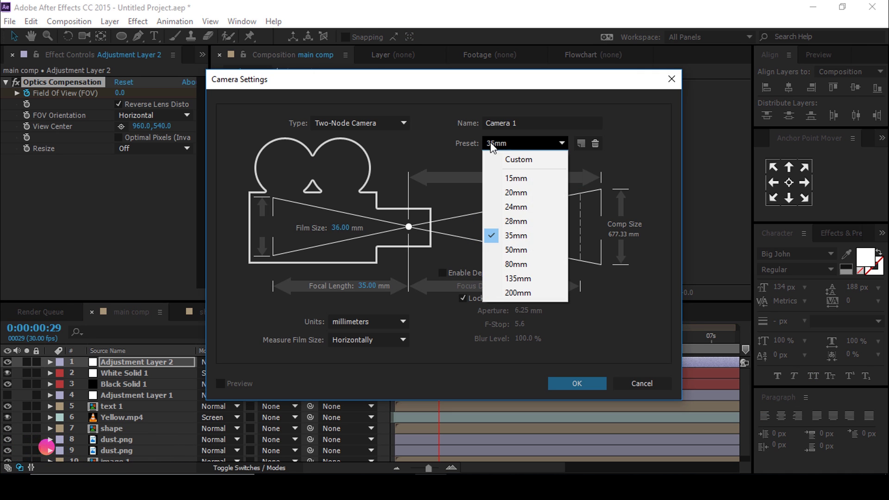
{"action": "left_click", "coordinate": [529, 239]}
{"action": "left_click", "coordinate": [577, 374]}
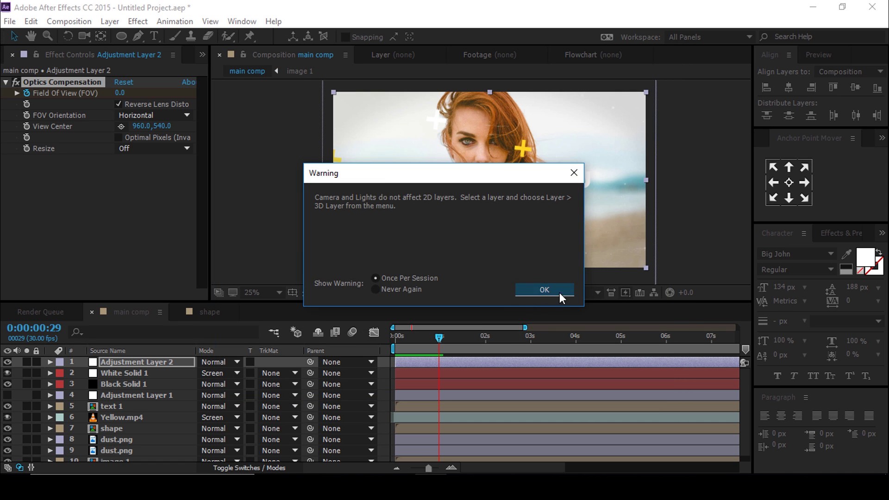
{"action": "left_click", "coordinate": [559, 291]}
Step: Create a null object above Camera 1 and make it a 3D layer
{"action": "right_click", "coordinate": [249, 207]}
{"action": "mouse_move", "coordinate": [341, 216]}
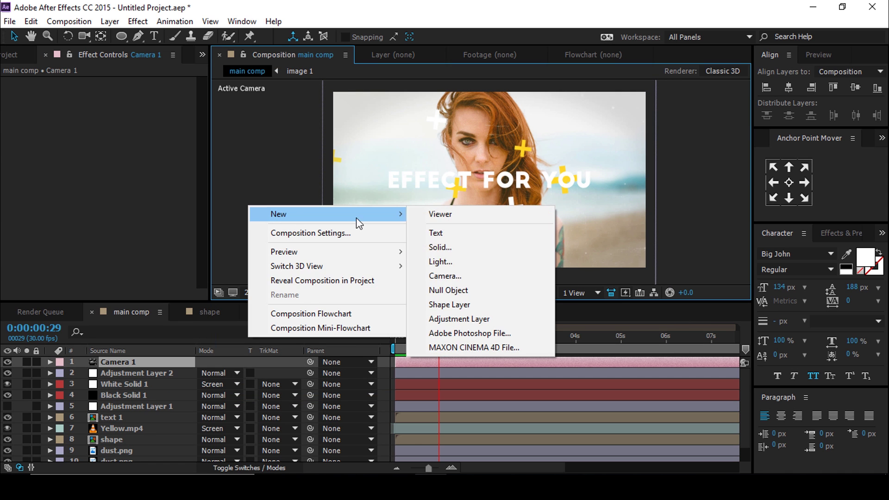
{"action": "left_click", "coordinate": [448, 287]}
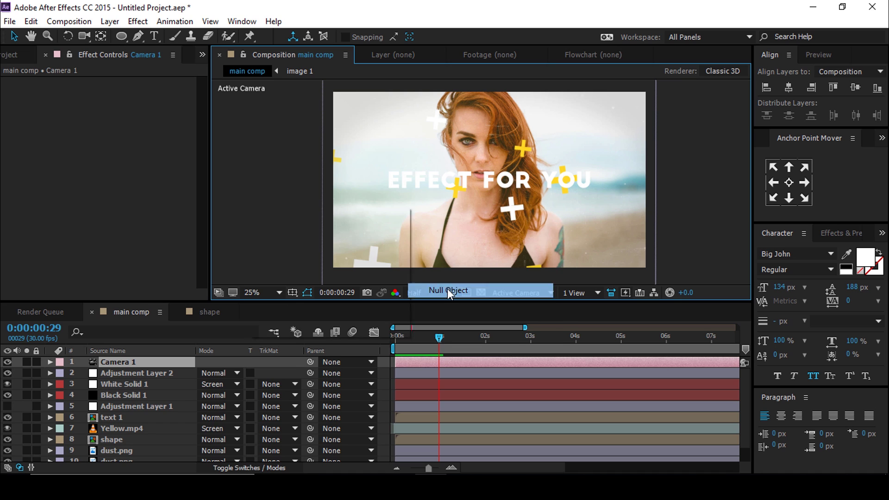
{"action": "left_click", "coordinate": [244, 468]}
{"action": "left_click", "coordinate": [272, 362]}
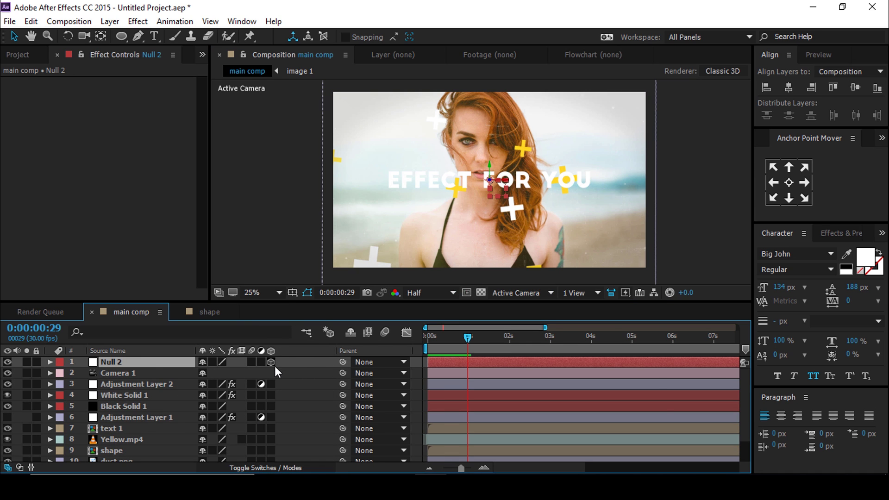
Step: Turn on 3D for all layers below Camera 1, from Adjustment Layer 2 down to image 1
{"action": "scroll", "coordinate": [147, 425], "scroll_direction": "down", "scroll_amount": 2}
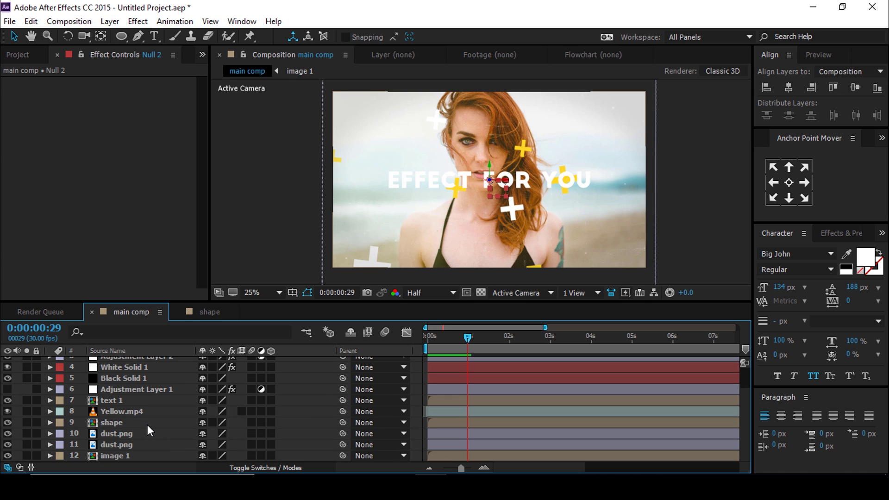
{"action": "scroll", "coordinate": [276, 450], "scroll_direction": "up", "scroll_amount": 2}
{"action": "left_click_drag", "start_coordinate": [273, 385], "coordinate": [275, 457]}
{"action": "scroll", "coordinate": [274, 444], "scroll_direction": "down", "scroll_amount": 2}
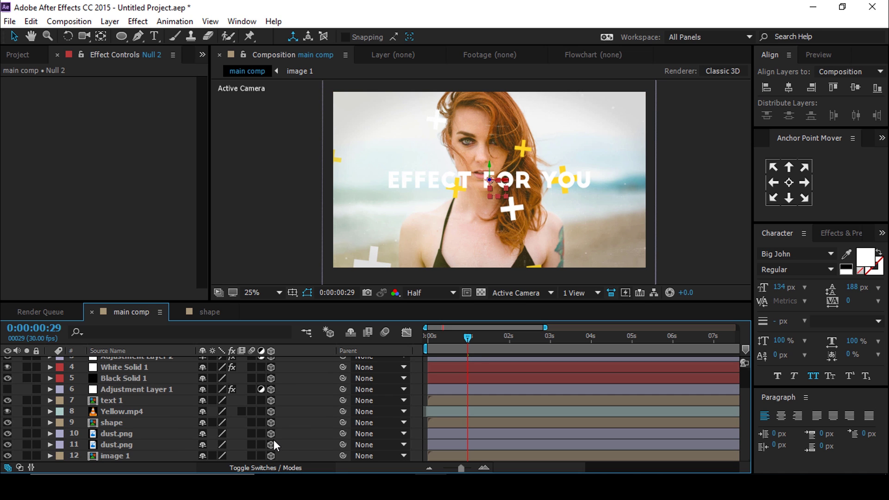
{"action": "scroll", "coordinate": [274, 439], "scroll_direction": "up", "scroll_amount": 2}
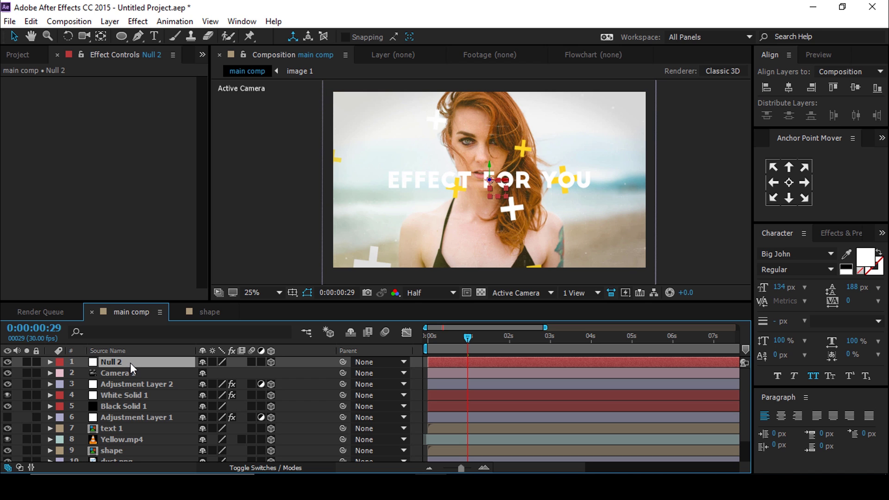
Step: Set a Position keyframe on Null 2 at 0:00:00:00
{"action": "left_click_drag", "start_coordinate": [437, 338], "coordinate": [404, 338]}
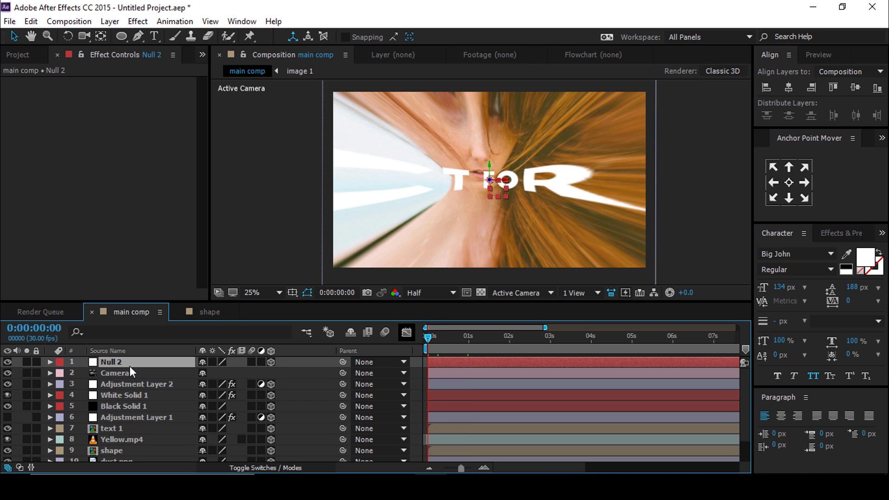
{"action": "key", "text": "alt+shift+p"}
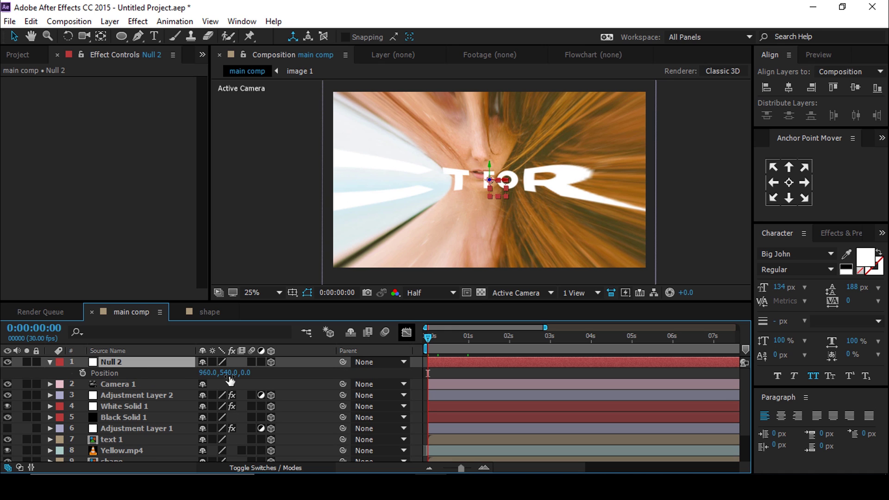
{"action": "key", "text": "Return"}
Step: Parent Camera 1 to Null 2 and set the null's starting Z position to 751
{"action": "left_click_drag", "start_coordinate": [203, 373], "coordinate": [2, 373]}
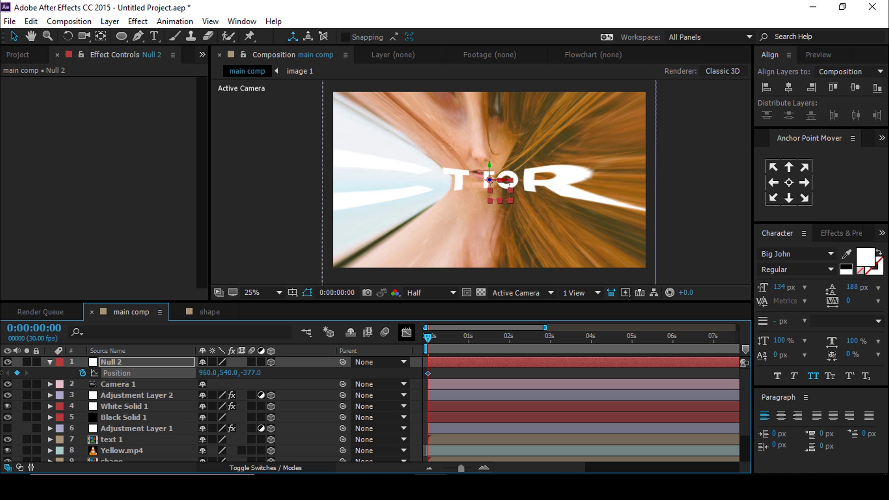
{"action": "key", "text": "ctrl+z"}
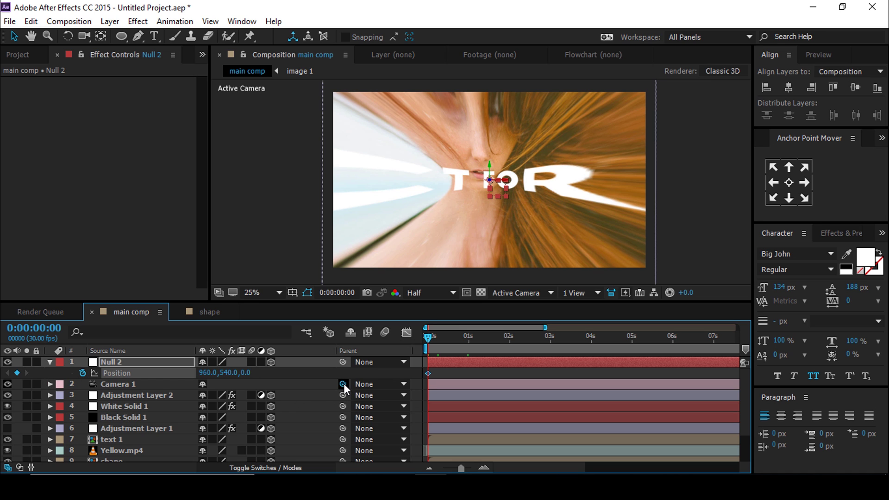
{"action": "left_click_drag", "start_coordinate": [343, 384], "coordinate": [114, 362]}
{"action": "left_click_drag", "start_coordinate": [245, 376], "coordinate": [735, 376]}
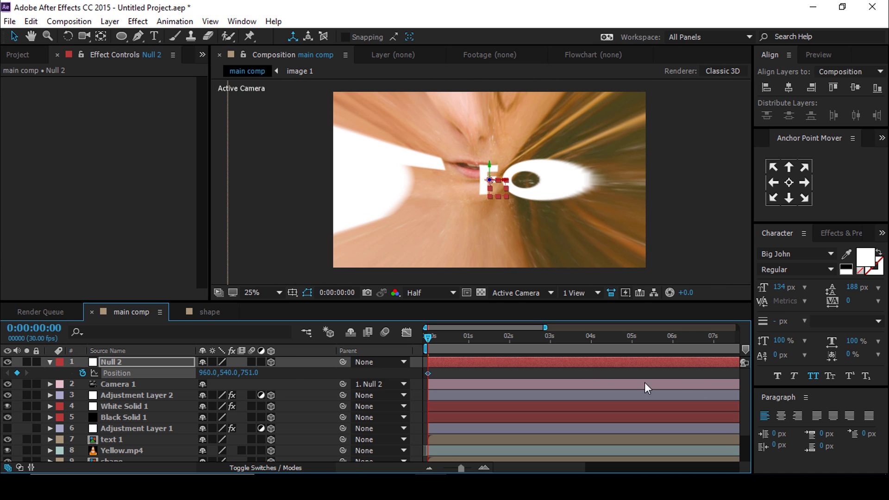
Step: At 0:00:03:00, reset Null 2's Position to its default to add the ending keyframe
{"action": "left_click_drag", "start_coordinate": [424, 341], "coordinate": [468, 338]}
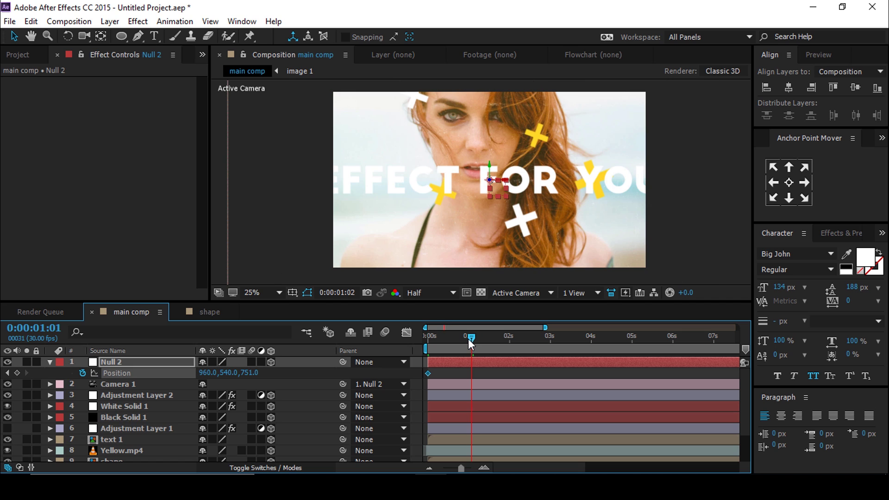
{"action": "left_click_drag", "start_coordinate": [562, 338], "coordinate": [549, 342]}
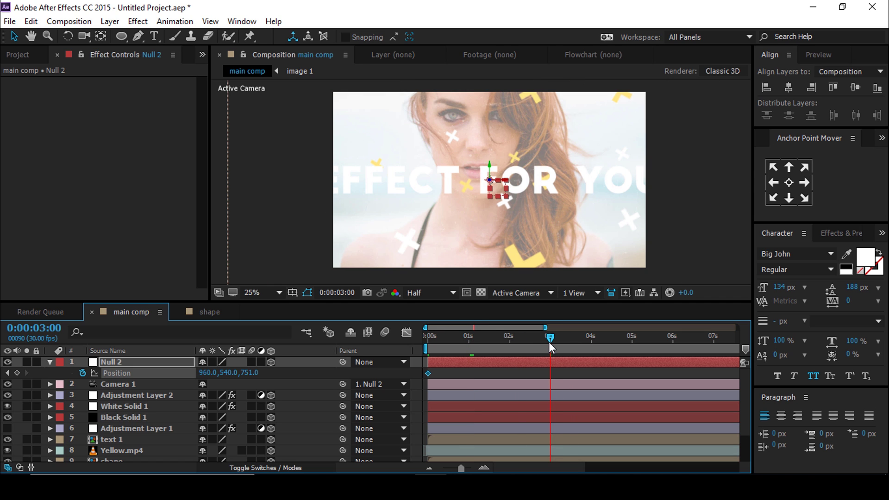
{"action": "right_click", "coordinate": [127, 374]}
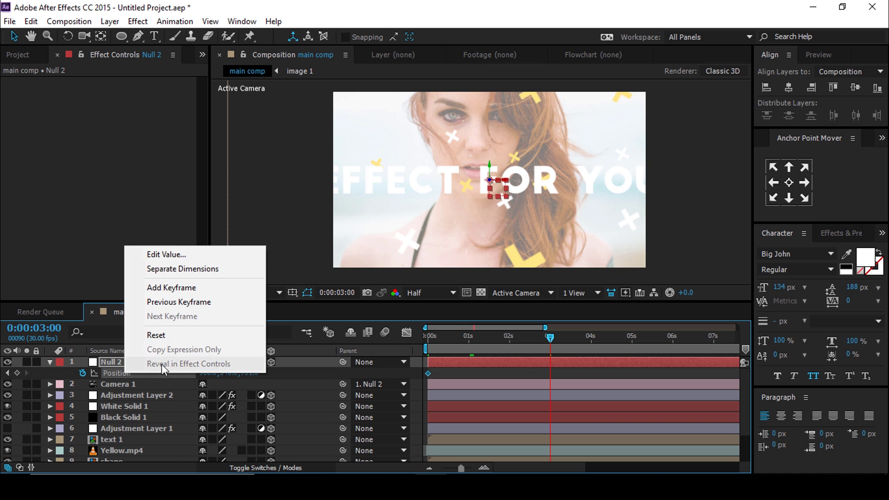
{"action": "left_click", "coordinate": [166, 337]}
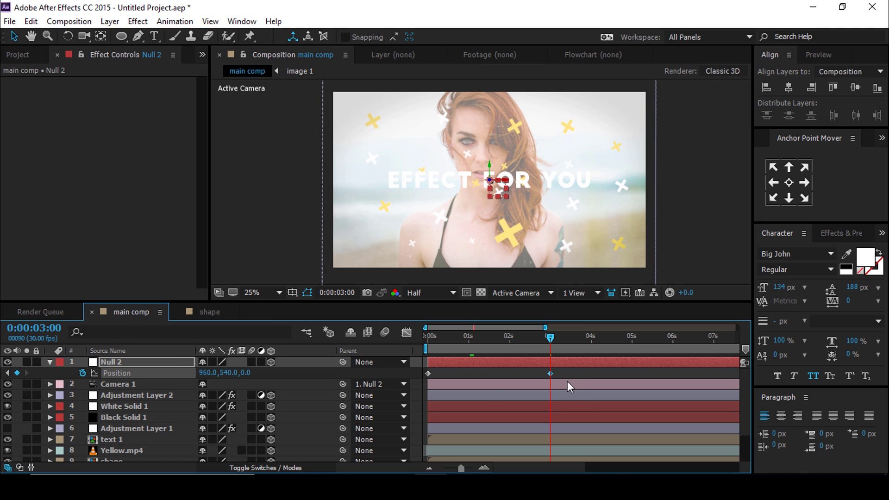
Step: Easy-ease Null 2's Position keyframes and stretch the last keyframe's speed influence to about 95% in the Graph Editor
{"action": "key", "text": "Home"}
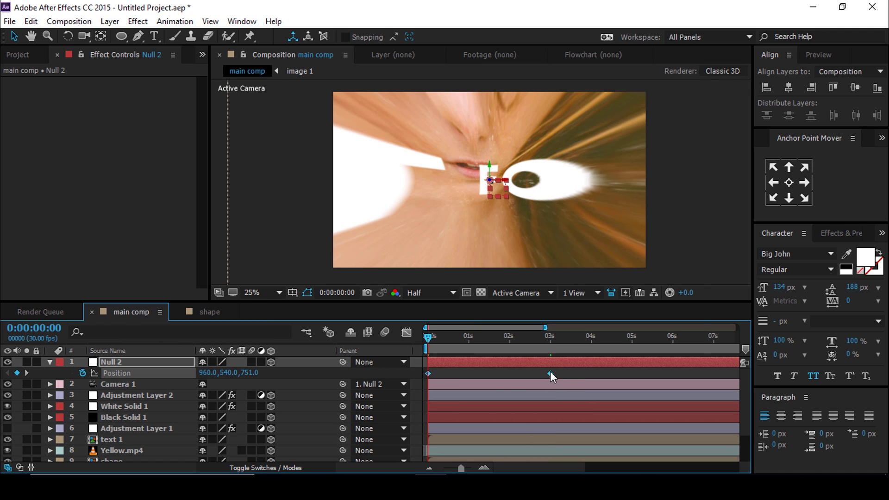
{"action": "right_click", "coordinate": [551, 373]}
{"action": "mouse_move", "coordinate": [591, 361]}
{"action": "left_click", "coordinate": [369, 390]}
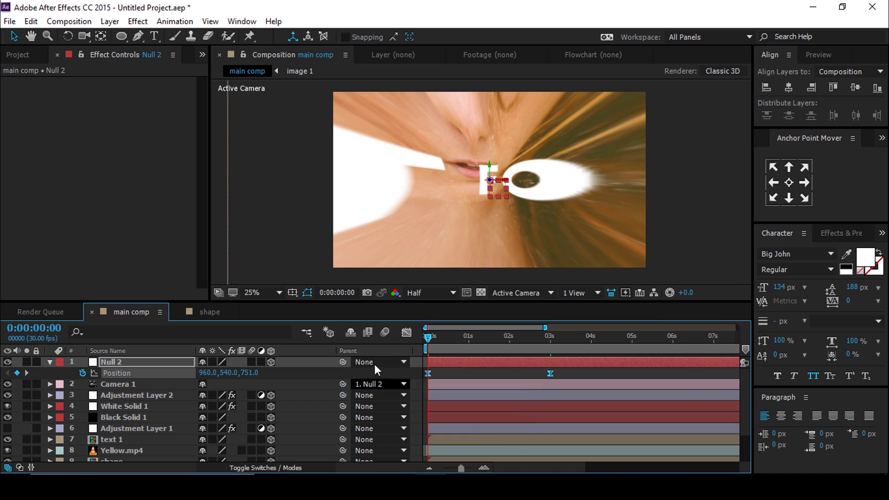
{"action": "left_click", "coordinate": [406, 332]}
{"action": "left_click_drag", "start_coordinate": [580, 412], "coordinate": [385, 371]}
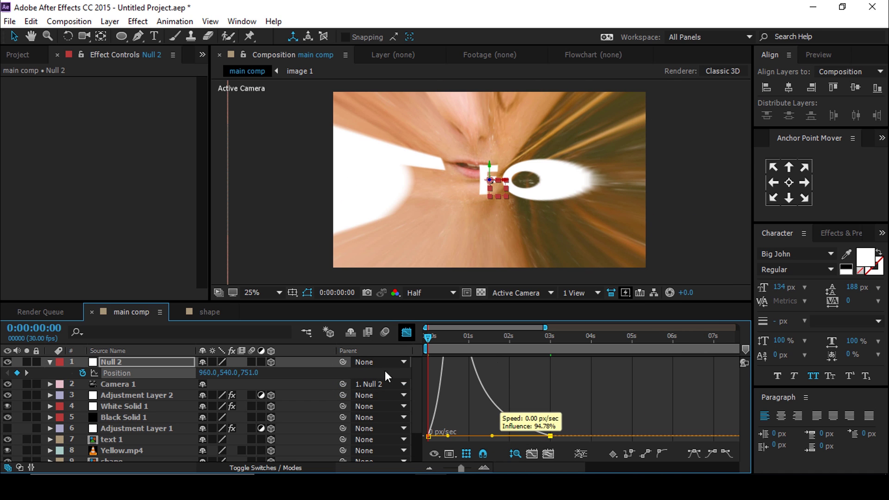
{"action": "left_click", "coordinate": [407, 332]}
Step: Make the blurred Adjustment Layer 1 visible again at 0:00:03:09
{"action": "key", "text": "minus"}
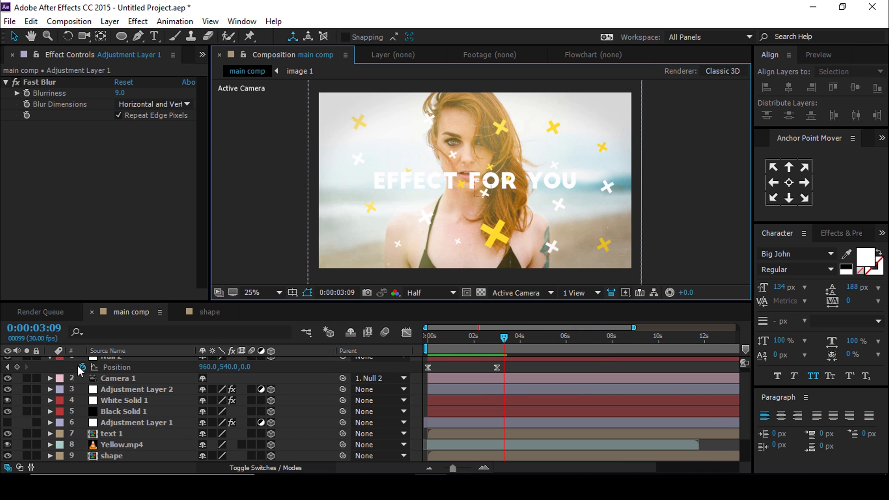
{"action": "left_click", "coordinate": [130, 424]}
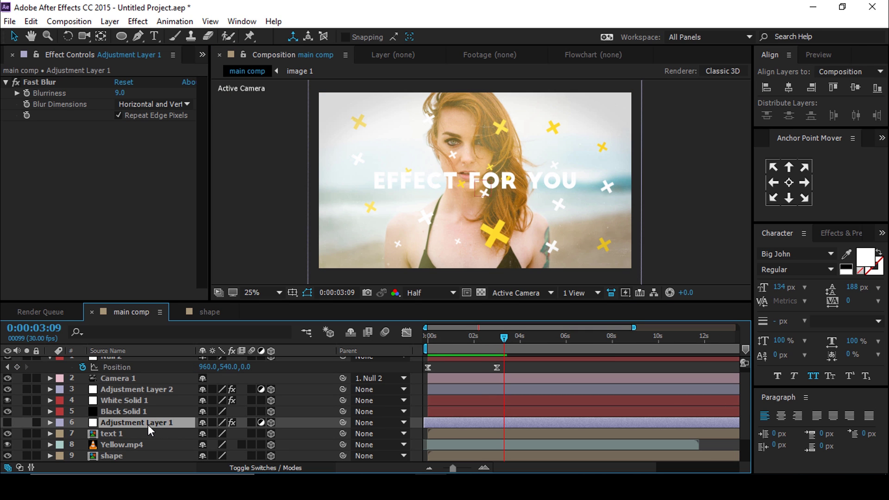
{"action": "left_click", "coordinate": [8, 422]}
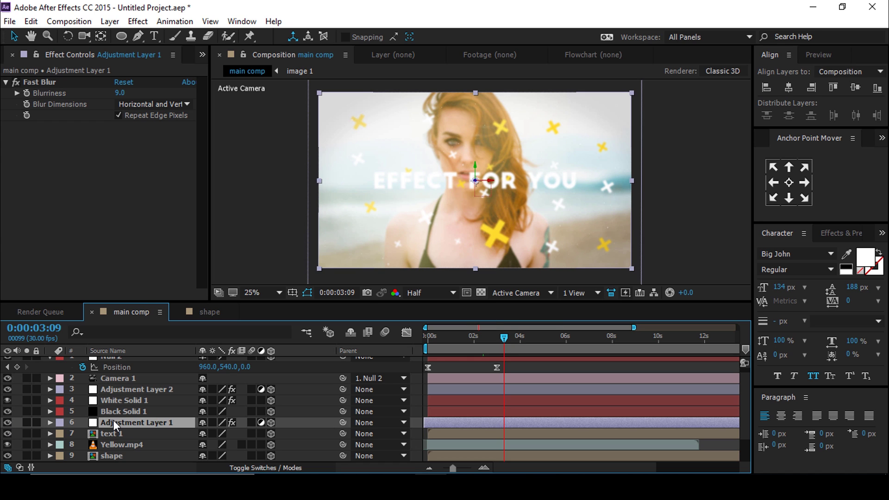
Step: Add a full-frame elliptical mask to Adjustment Layer 1 and invert it
{"action": "double_click", "coordinate": [121, 35]}
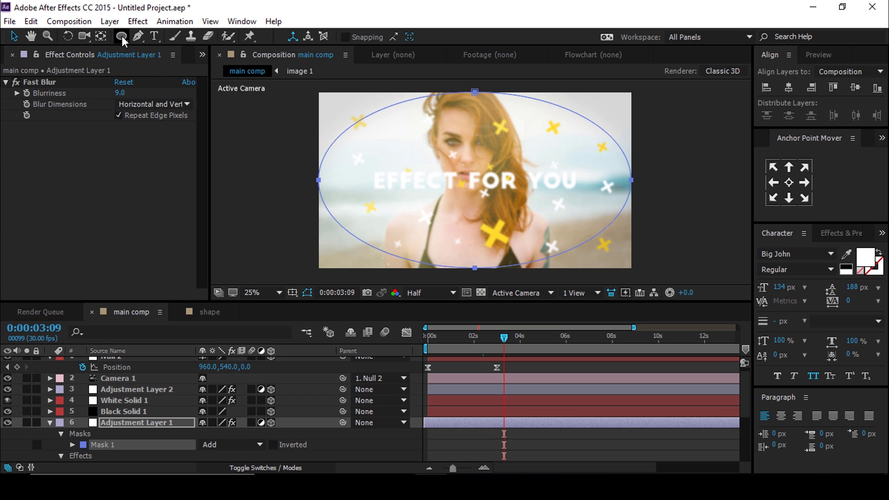
{"action": "scroll", "coordinate": [334, 439], "scroll_direction": "down", "scroll_amount": 1}
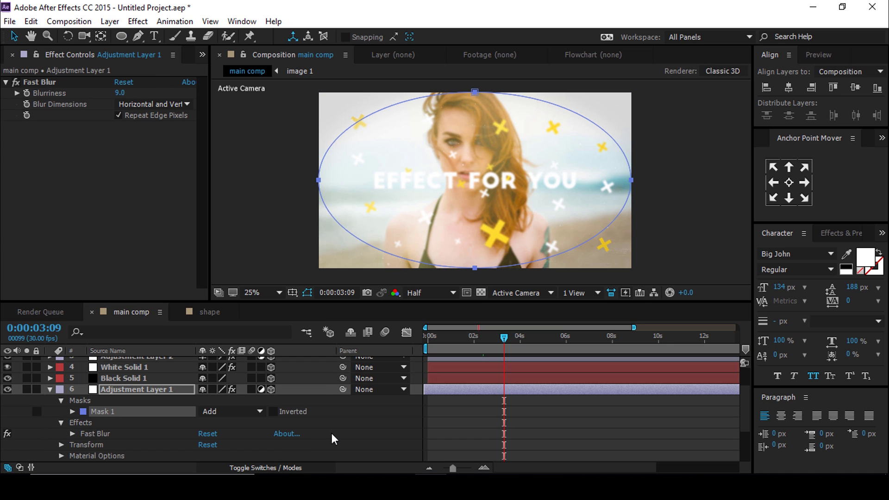
{"action": "left_click", "coordinate": [273, 412]}
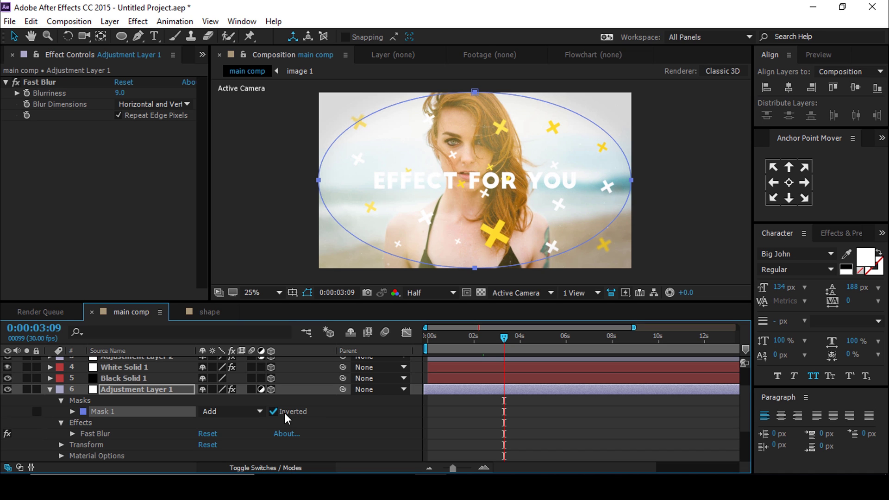
Step: Set the feather of Adjustment Layer 1's mask to 200 pixels in both directions and collapse the layer's properties
{"action": "left_click", "coordinate": [72, 411]}
{"action": "left_click_drag", "start_coordinate": [225, 433], "coordinate": [285, 433]}
{"action": "left_click", "coordinate": [237, 433]}
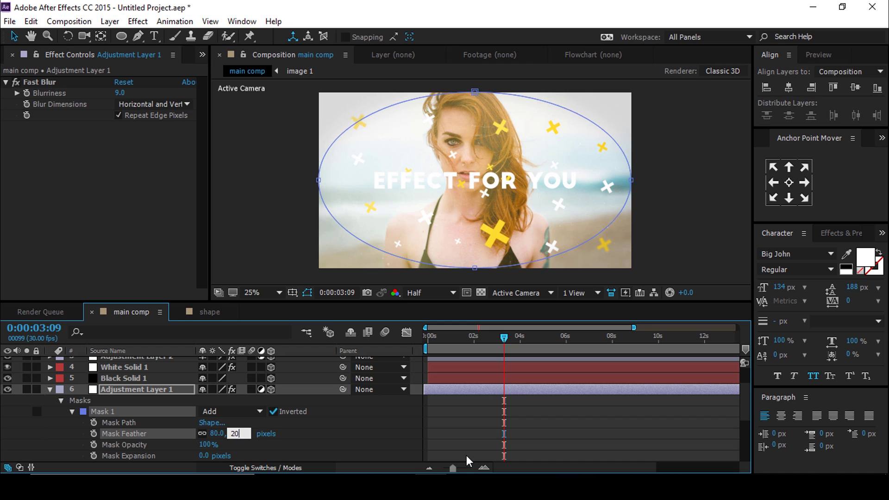
{"action": "key", "text": "Return"}
{"action": "left_click", "coordinate": [388, 449]}
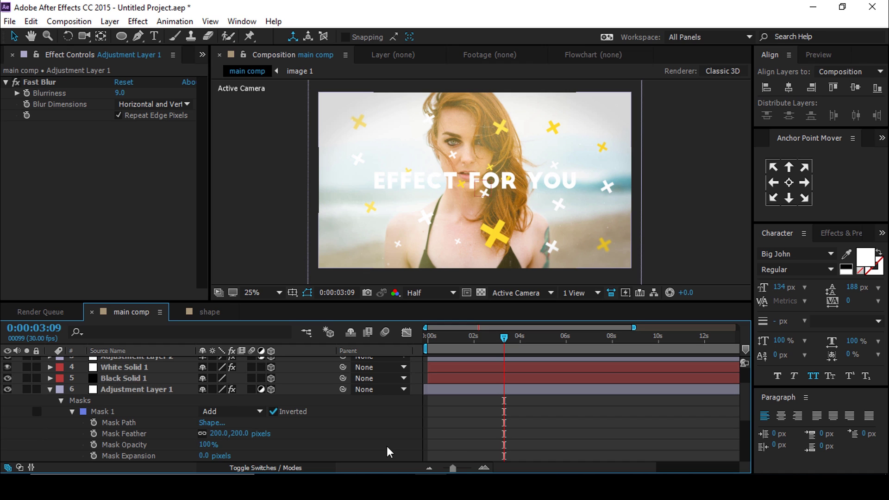
{"action": "left_click", "coordinate": [49, 389]}
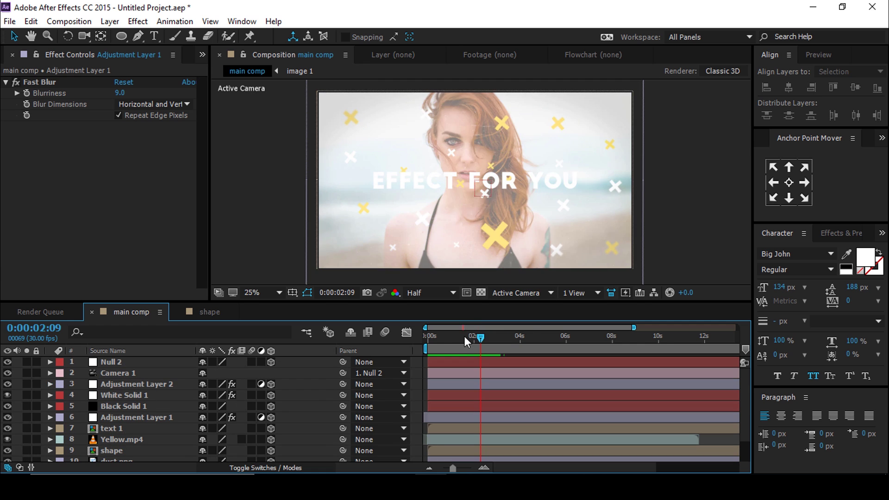
Step: Preview the main comp from the beginning to check the camera move with the masked blur
{"action": "left_click_drag", "start_coordinate": [465, 337], "coordinate": [414, 339]}
{"action": "key", "text": "space"}
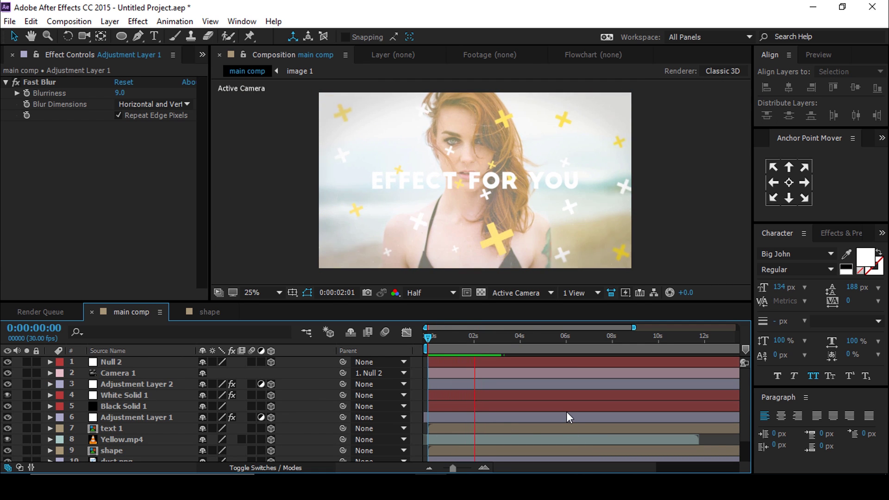
{"action": "key", "text": "space"}
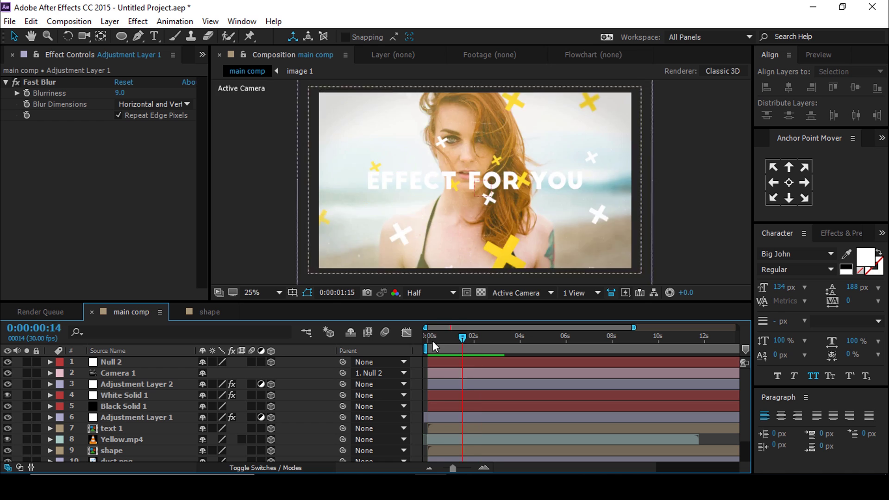
Step: Pre-compose all layers of the main comp, moving all attributes into the new composition
{"action": "key", "text": "ctrl+a"}
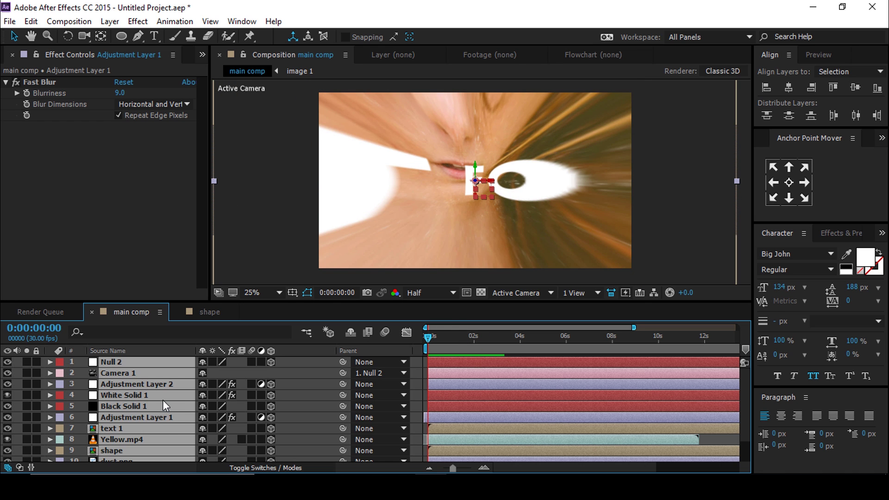
{"action": "key", "text": "ctrl+shift+c"}
{"action": "left_click", "coordinate": [269, 209]}
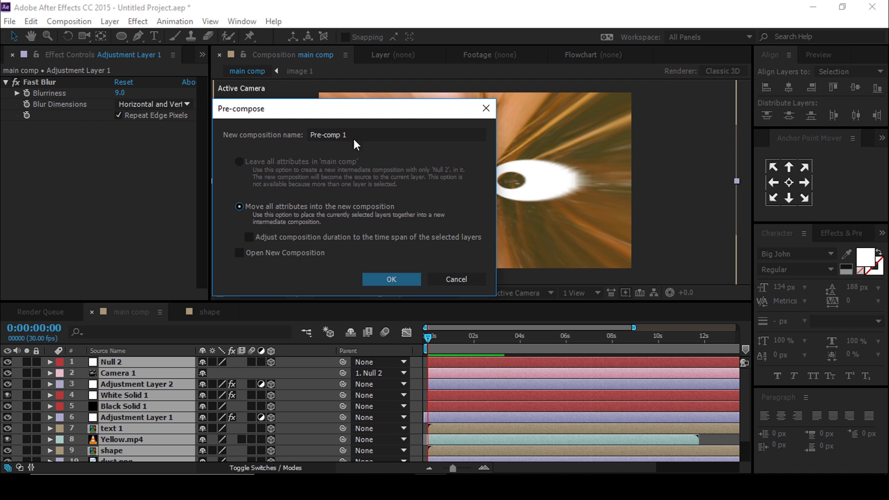
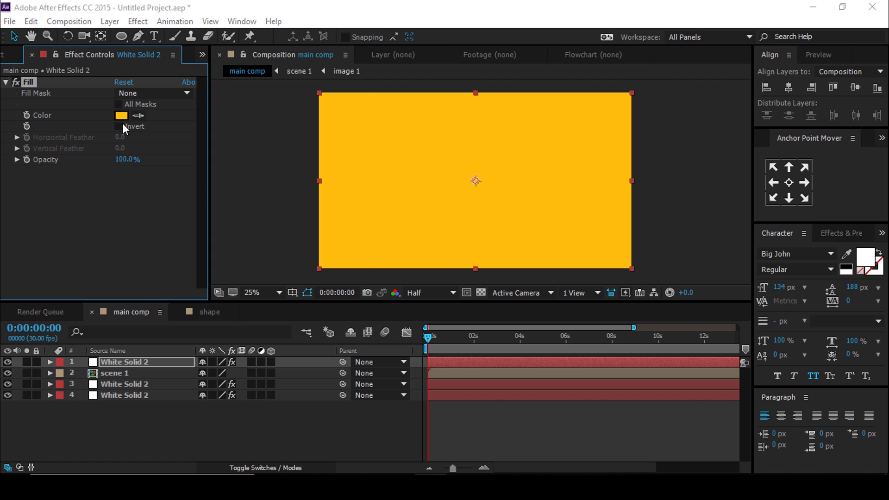
Step: Set the Fill color of the topmost White Solid 2 to white and hide that layer
{"action": "left_click", "coordinate": [50, 126]}
{"action": "left_click", "coordinate": [333, 128]}
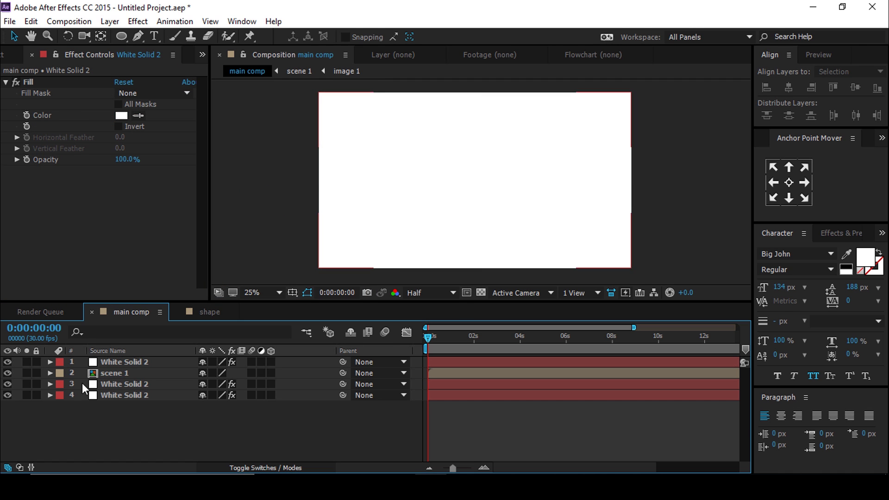
{"action": "left_click", "coordinate": [144, 361]}
{"action": "left_click", "coordinate": [8, 362]}
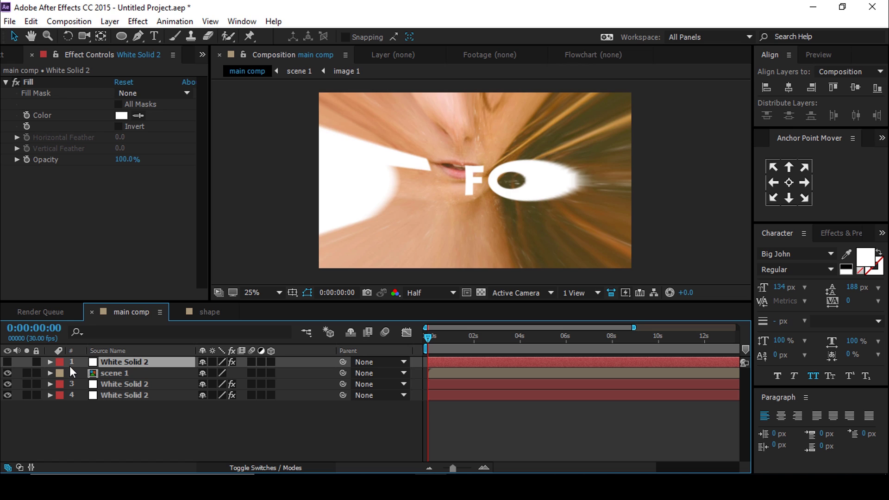
{"action": "scroll", "coordinate": [449, 180], "scroll_direction": "down", "scroll_amount": 1}
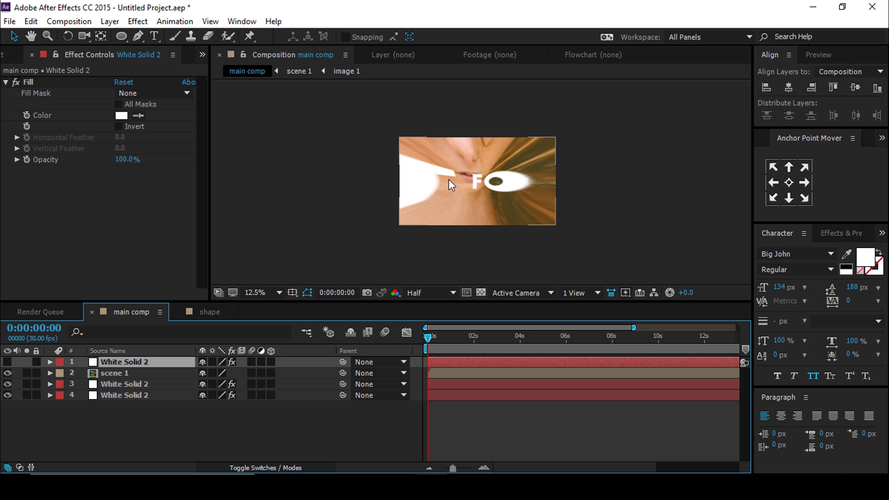
Step: At 0:00:00:00, keyframe Scale on the two White Solid 2 layers below scene 1 at 0% width and 100% height
{"action": "left_click", "coordinate": [148, 395]}
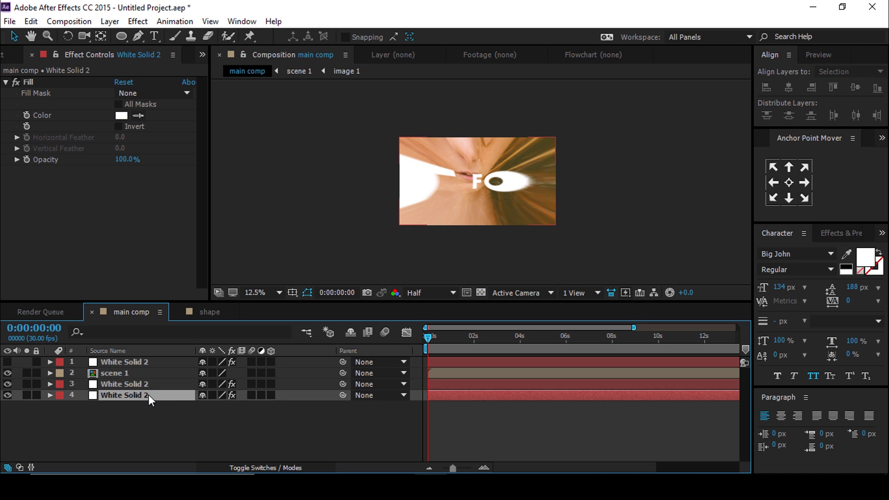
{"action": "left_click", "coordinate": [147, 384], "text": "ctrl"}
{"action": "key", "text": "s"}
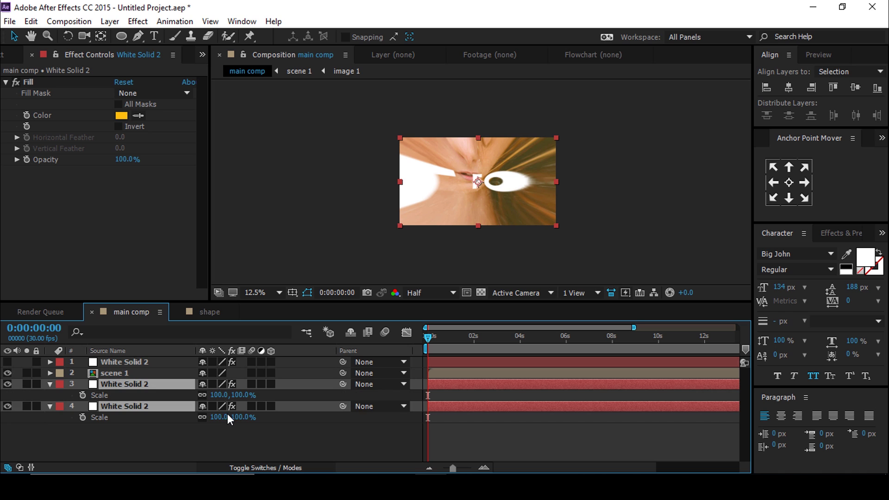
{"action": "left_click_drag", "start_coordinate": [433, 341], "coordinate": [409, 336]}
{"action": "left_click", "coordinate": [242, 435]}
{"action": "left_click", "coordinate": [219, 394]}
{"action": "type", "text": "0"}
{"action": "key", "text": "Return"}
{"action": "left_click", "coordinate": [220, 417]}
{"action": "type", "text": "0"}
{"action": "key", "text": "Return"}
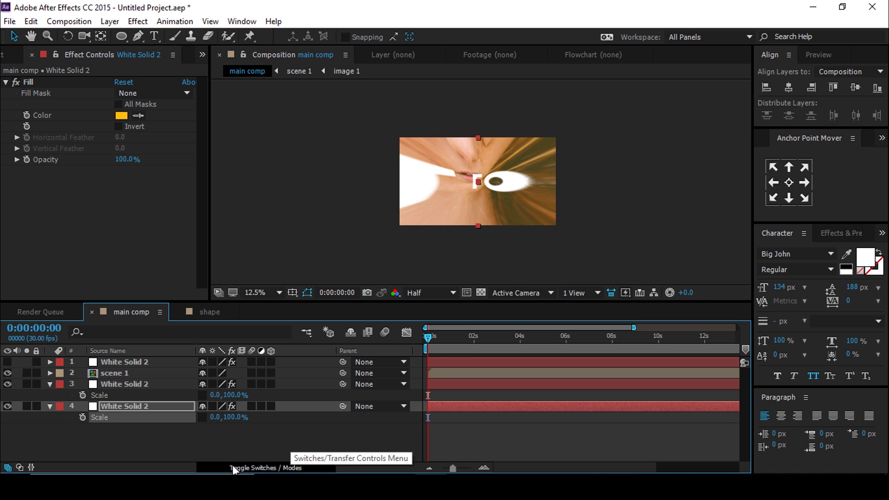
{"action": "left_click", "coordinate": [83, 417]}
Step: Set a starting Scale keyframe of 0% width and 100% height on the topmost White Solid 2
{"action": "left_click", "coordinate": [127, 362]}
{"action": "key", "text": "s"}
{"action": "left_click", "coordinate": [219, 373]}
{"action": "type", "text": "0"}
{"action": "key", "text": "Return"}
{"action": "key", "text": "alt+shift+s"}
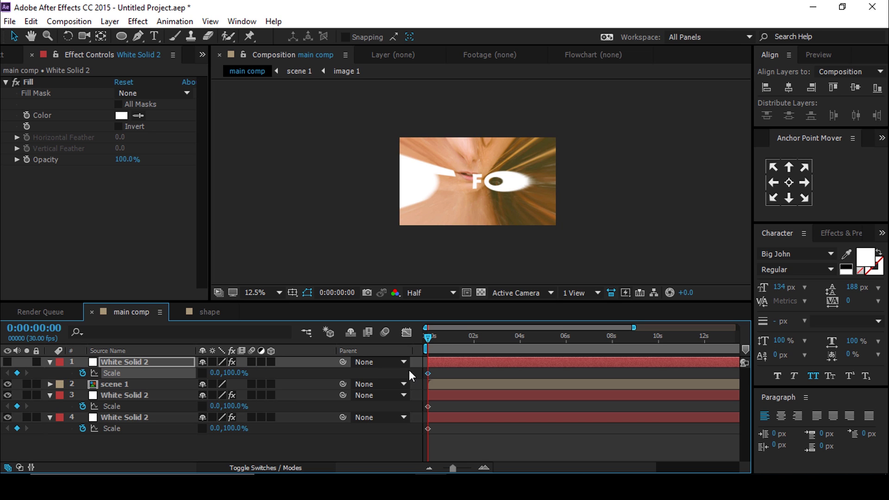
Step: At 0:00:01:01, set the width scale of the White Solid 2 directly below scene 1 to 100%
{"action": "left_click_drag", "start_coordinate": [432, 335], "coordinate": [439, 336]}
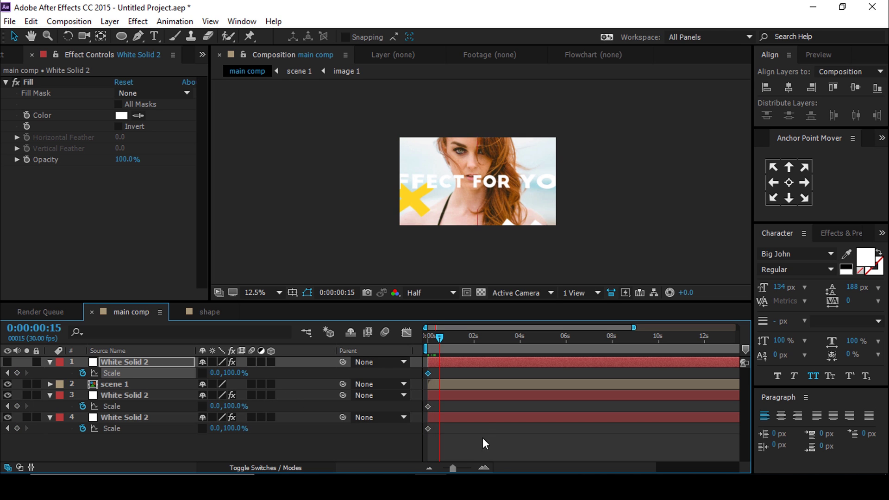
{"action": "scroll", "coordinate": [468, 406], "scroll_direction": "up", "scroll_amount": 2}
{"action": "scroll", "coordinate": [468, 405], "scroll_direction": "down", "scroll_amount": 3}
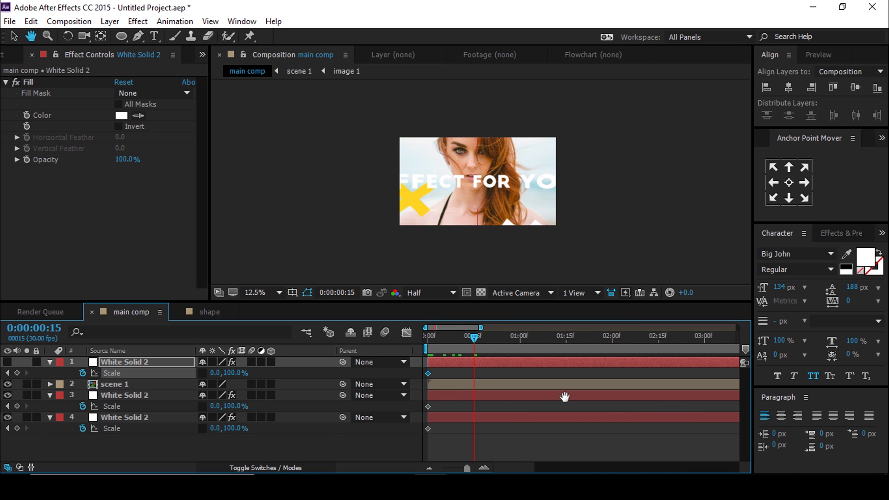
{"action": "left_click", "coordinate": [485, 344]}
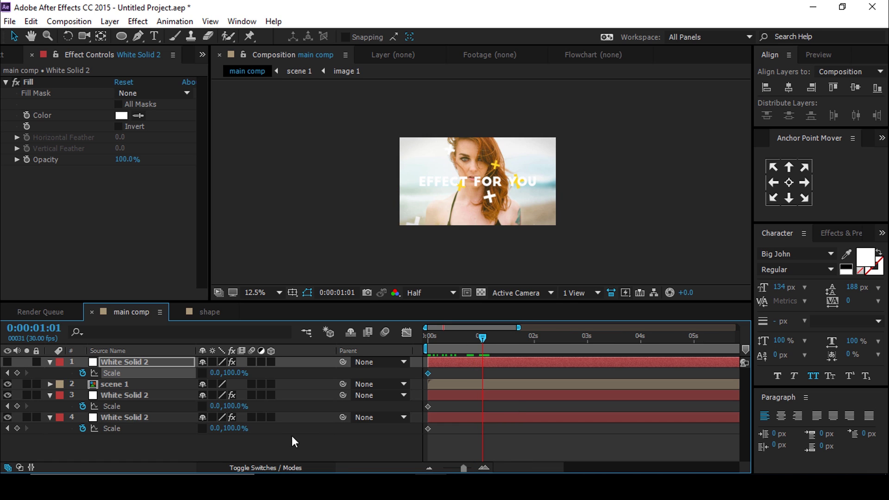
{"action": "left_click", "coordinate": [318, 438]}
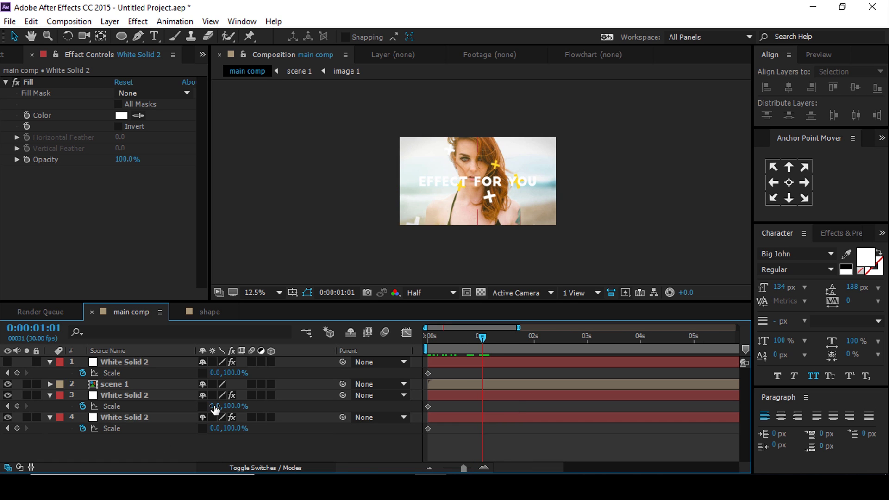
{"action": "left_click", "coordinate": [216, 406]}
{"action": "type", "text": "100"}
{"action": "key", "text": "Return"}
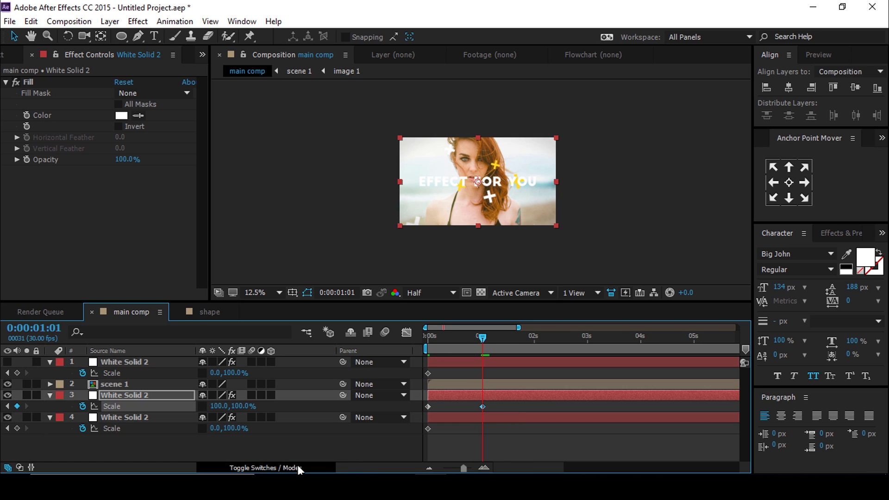
Step: Set the width scale of the bottommost and topmost White Solid 2 layers to 100% at 0:00:01:01
{"action": "left_click", "coordinate": [216, 428]}
{"action": "type", "text": "100"}
{"action": "key", "text": "Return"}
{"action": "left_click", "coordinate": [216, 373]}
{"action": "type", "text": "100"}
{"action": "key", "text": "Return"}
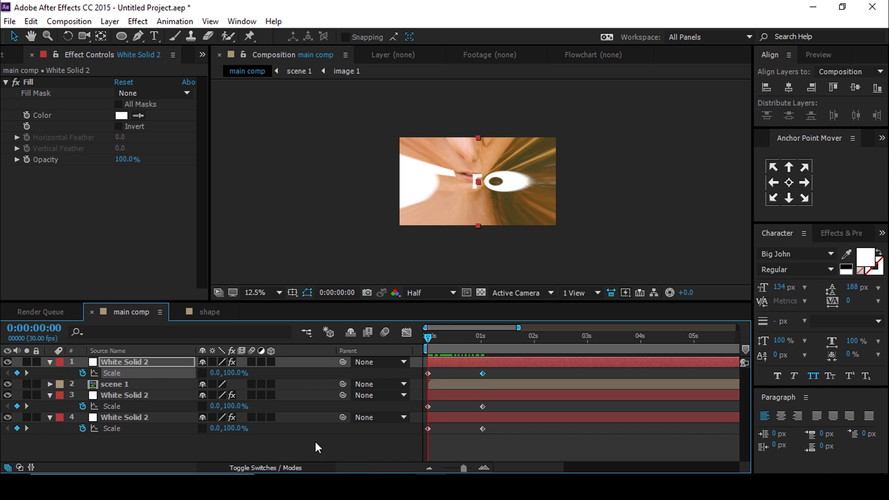
Step: Set scene 1's track matte to Alpha Matte "White Solid 2" so the topmost solid reveals it
{"action": "left_click", "coordinate": [315, 442]}
{"action": "left_click", "coordinate": [117, 383]}
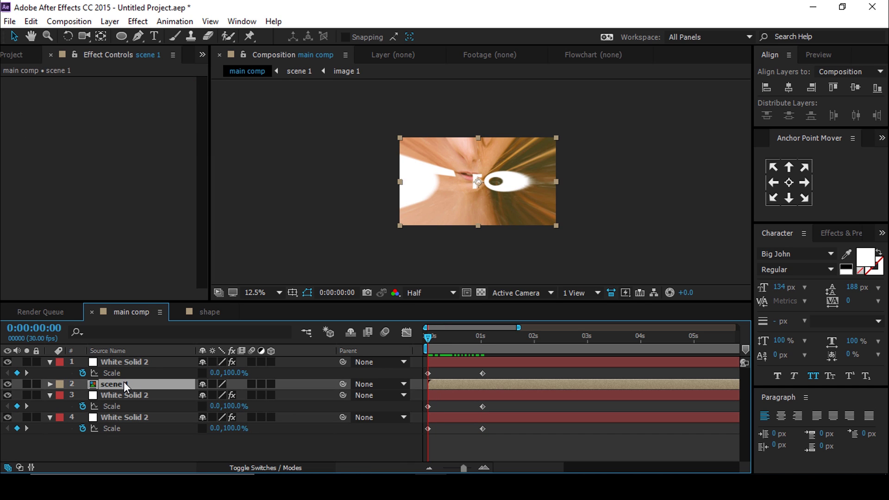
{"action": "left_click", "coordinate": [274, 468]}
{"action": "left_click", "coordinate": [280, 383]}
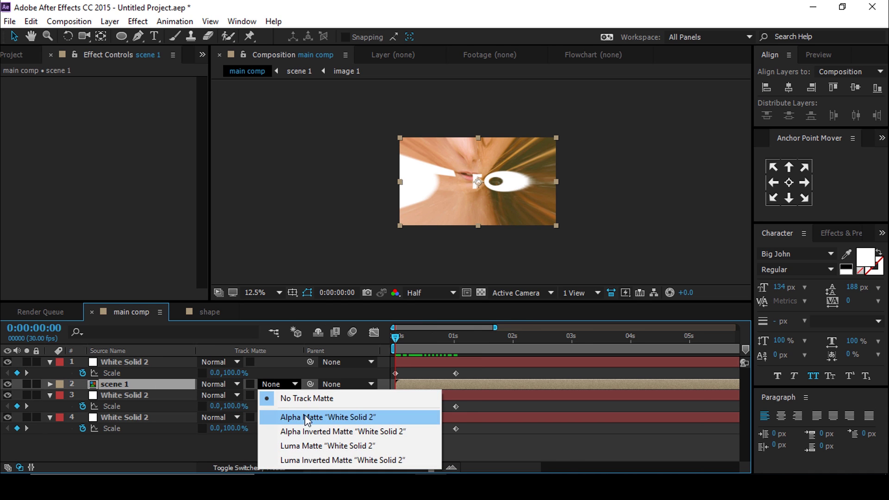
{"action": "left_click", "coordinate": [305, 417]}
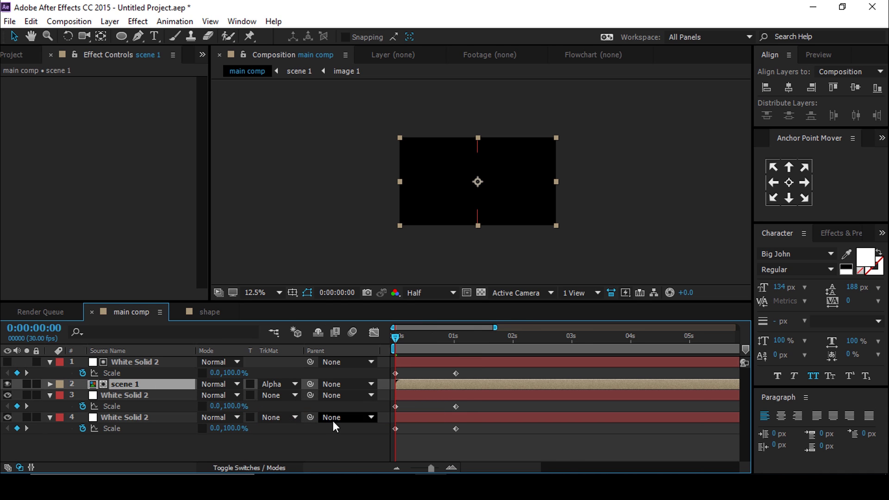
{"action": "left_click", "coordinate": [299, 448]}
Step: Stagger the ending Scale keyframes, delaying the topmost solid's by about two frames and advancing the bottommost solid's by about two frames
{"action": "left_click_drag", "start_coordinate": [401, 335], "coordinate": [431, 340]}
{"action": "key", "text": "="}
{"action": "key", "text": "."}
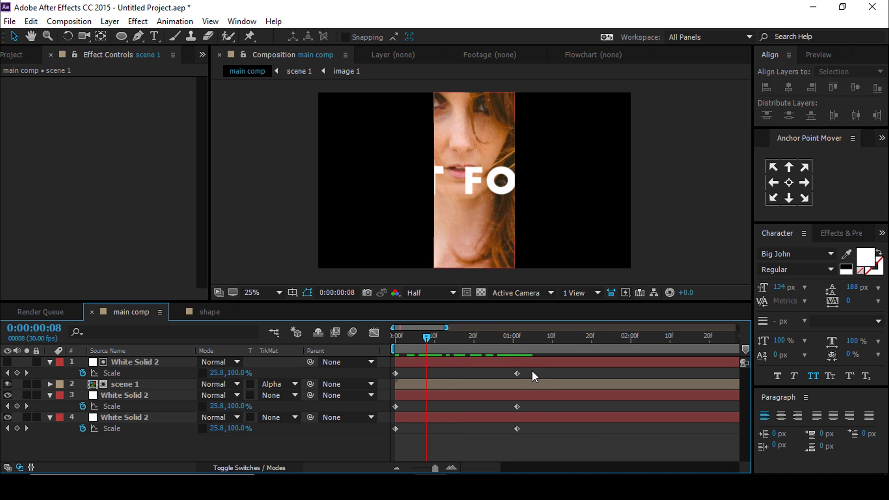
{"action": "mouse_move", "coordinate": [517, 373]}
{"action": "left_mouse_down"}
{"action": "mouse_move", "coordinate": [507, 374]}
{"action": "mouse_move", "coordinate": [525, 373]}
{"action": "left_mouse_up"}
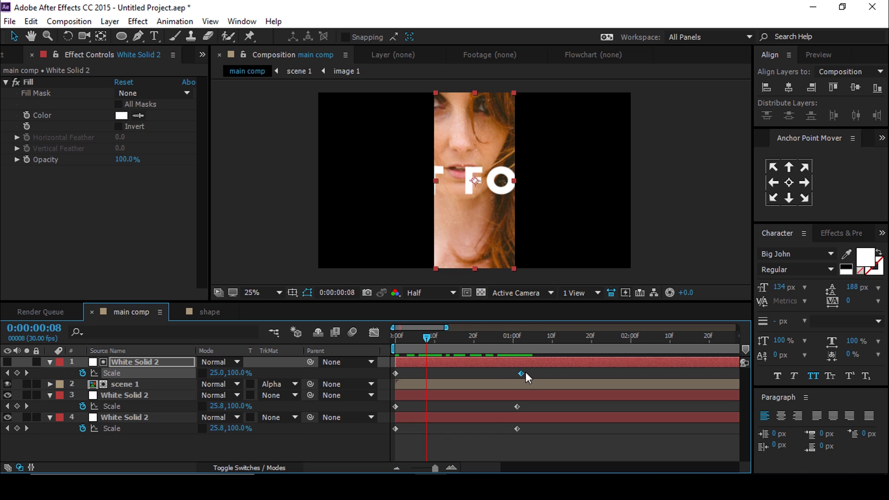
{"action": "left_click_drag", "start_coordinate": [517, 428], "coordinate": [508, 429]}
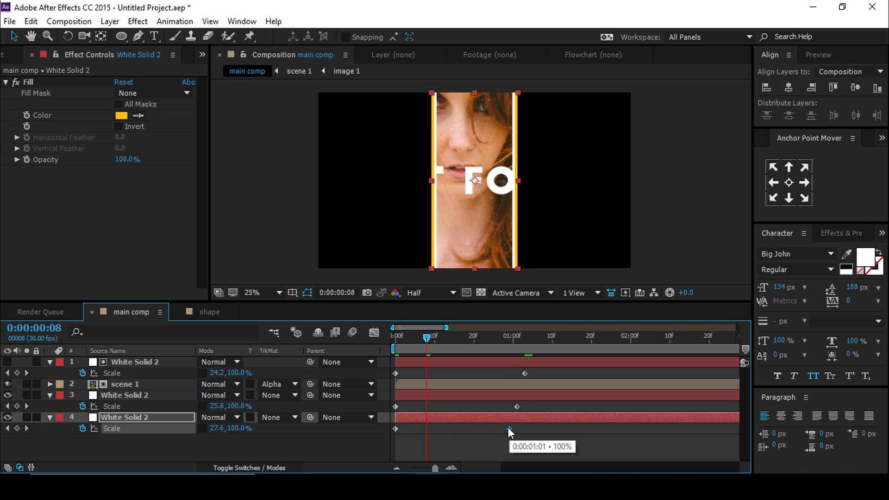
{"action": "left_click", "coordinate": [540, 444]}
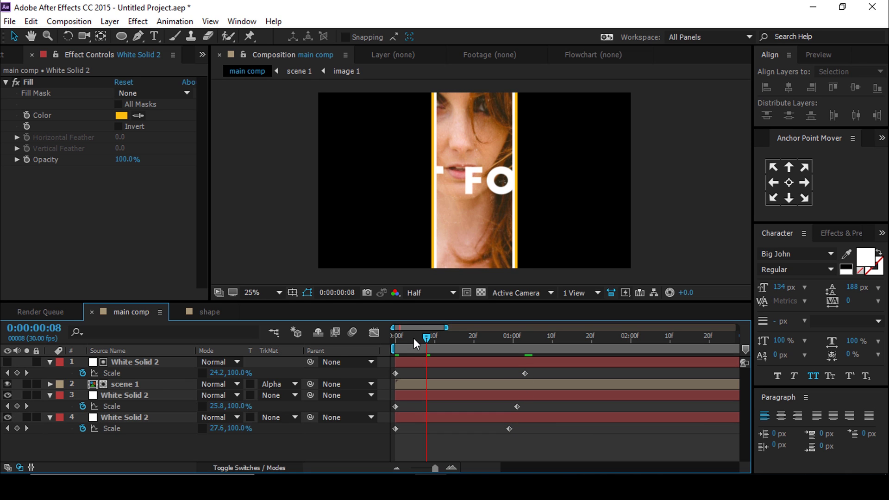
Step: Preview the reveal from the start, stop at 0:00:00:13, and advance the bottommost solid's ending Scale keyframe by about one frame
{"action": "left_click_drag", "start_coordinate": [413, 338], "coordinate": [384, 339]}
{"action": "key", "text": "space"}
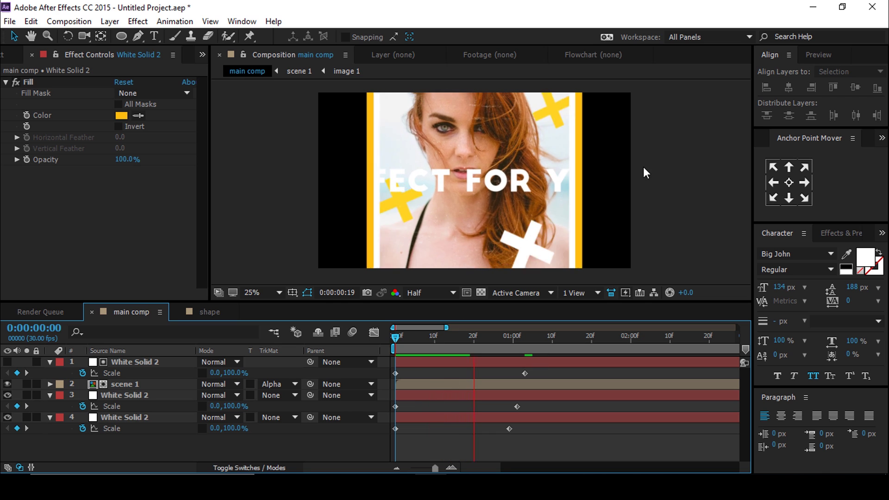
{"action": "left_click", "coordinate": [447, 336]}
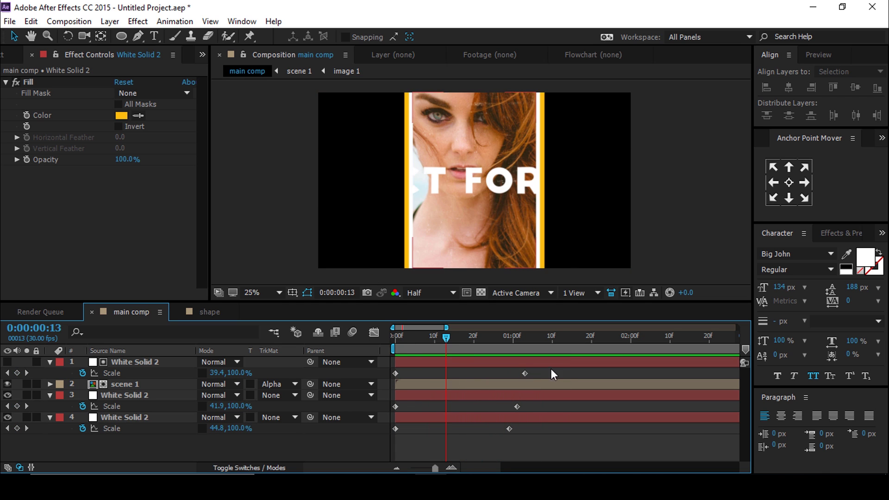
{"action": "left_click_drag", "start_coordinate": [510, 428], "coordinate": [504, 429]}
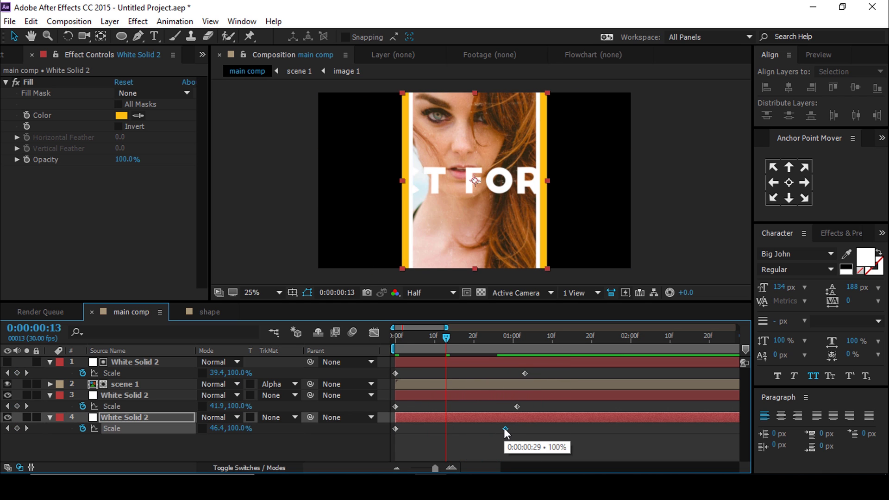
Step: Apply Easy Ease to all Scale keyframes and stretch the ending ease handles in the graph editor so the solids expand faster
{"action": "left_click_drag", "start_coordinate": [548, 370], "coordinate": [391, 436]}
{"action": "right_click", "coordinate": [524, 373]}
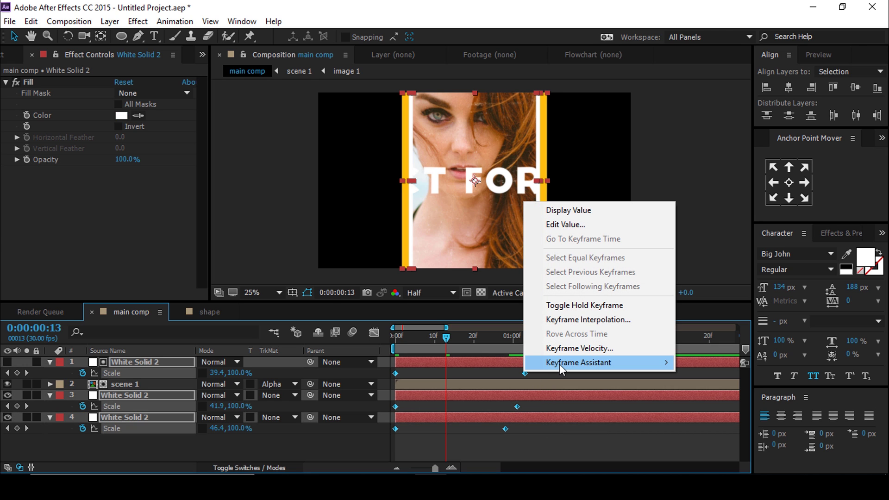
{"action": "mouse_move", "coordinate": [559, 364]}
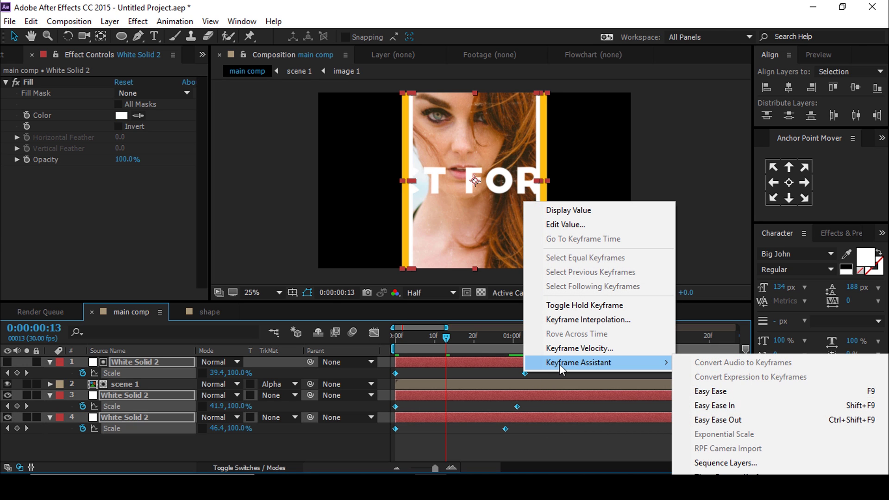
{"action": "left_click", "coordinate": [731, 393]}
{"action": "left_click", "coordinate": [374, 332]}
{"action": "left_click_drag", "start_coordinate": [558, 408], "coordinate": [480, 431]}
{"action": "left_click", "coordinate": [373, 332]}
{"action": "left_click", "coordinate": [514, 440]}
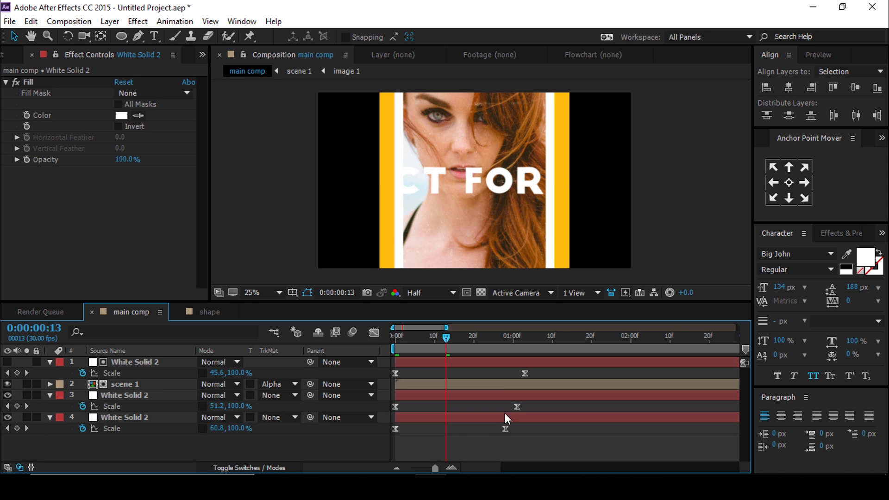
Step: Delay the bottommost solid's ending Scale keyframe by about one frame and preview the reveal from the start
{"action": "left_click_drag", "start_coordinate": [506, 428], "coordinate": [509, 431]}
{"action": "left_click", "coordinate": [527, 441]}
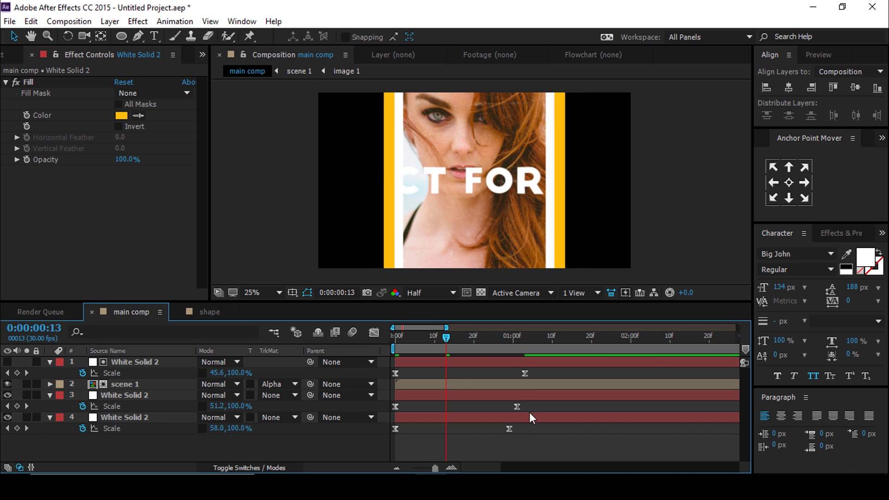
{"action": "scroll", "coordinate": [527, 202], "scroll_direction": "down", "scroll_amount": 1}
{"action": "key", "text": "Home"}
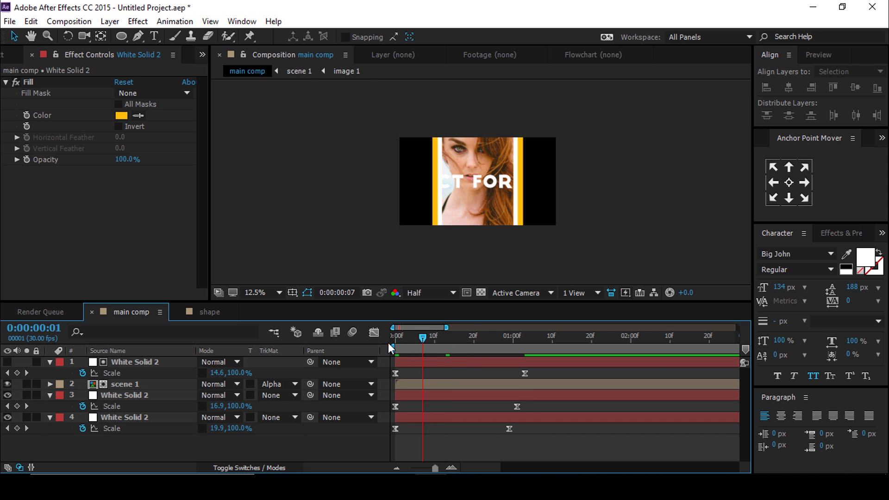
{"action": "key", "text": "space"}
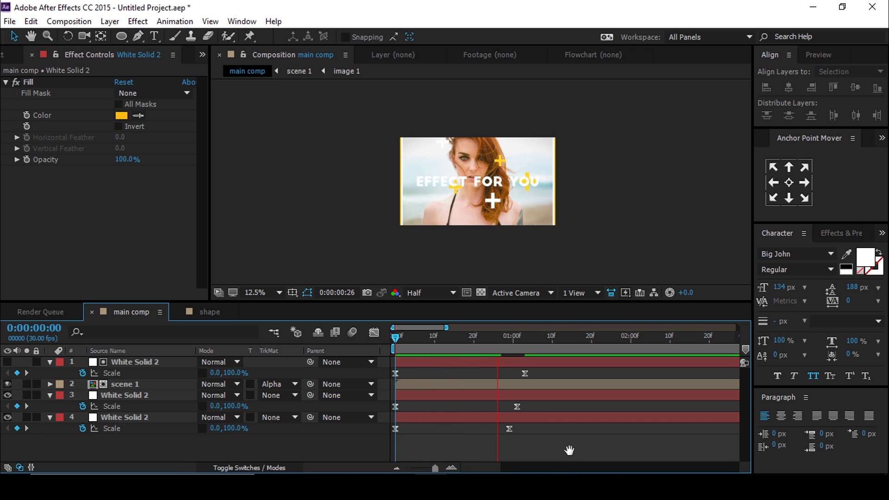
{"action": "left_click_drag", "start_coordinate": [401, 338], "coordinate": [390, 344]}
{"action": "key", "text": "space"}
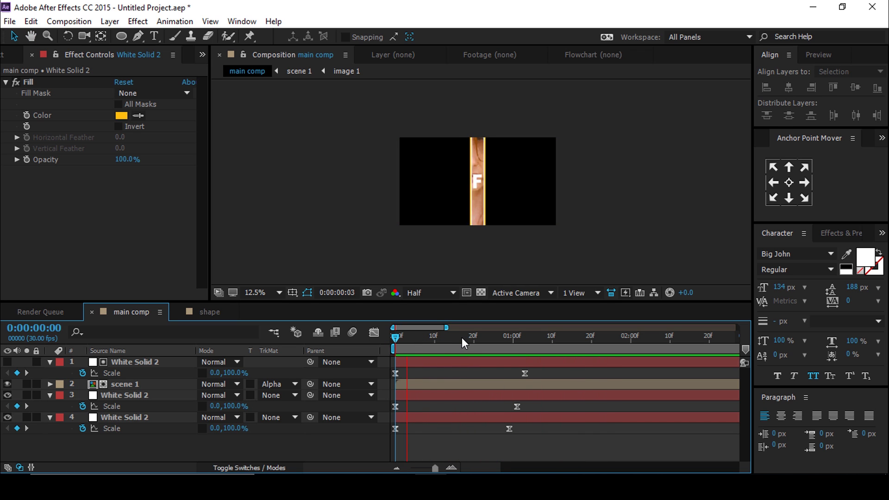
{"action": "left_click_drag", "start_coordinate": [439, 341], "coordinate": [392, 341]}
{"action": "key", "text": "space"}
Step: Duplicate scene 1 and the three White Solid 2 layers, keeping the copies grouped above the originals
{"action": "left_click", "coordinate": [528, 340]}
{"action": "key", "text": "minus"}
{"action": "key", "text": "minus"}
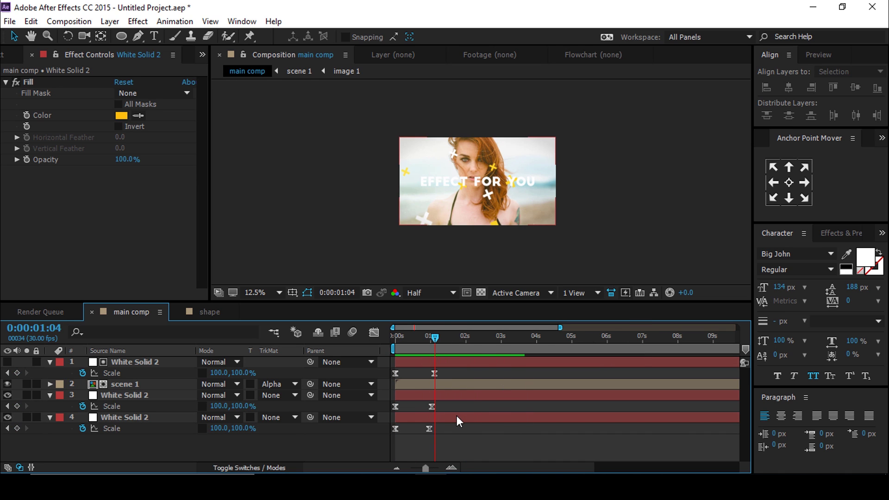
{"action": "left_click_drag", "start_coordinate": [435, 337], "coordinate": [501, 338]}
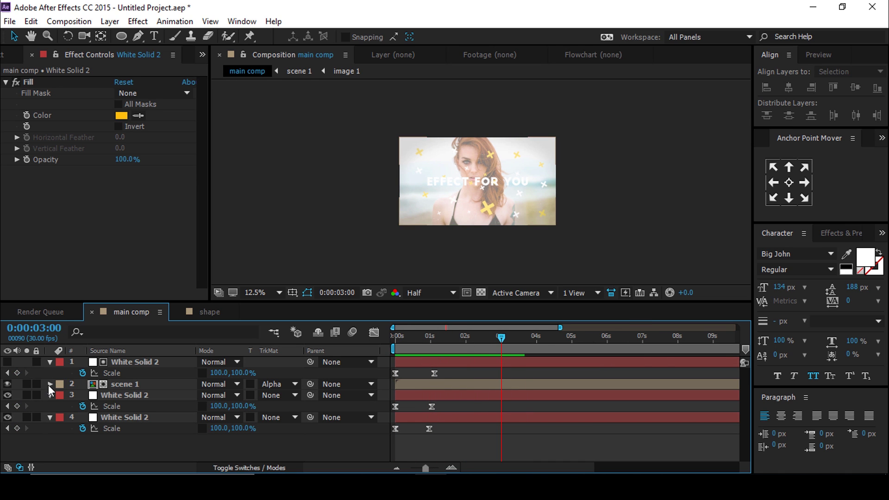
{"action": "left_click", "coordinate": [49, 361]}
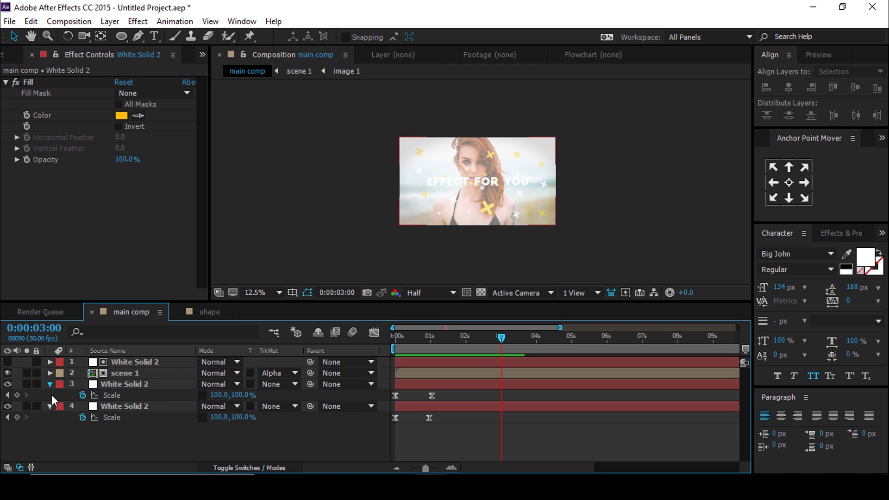
{"action": "left_click", "coordinate": [49, 385]}
{"action": "key", "text": "ctrl+a"}
{"action": "key", "text": "ctrl+d"}
{"action": "left_click_drag", "start_coordinate": [138, 407], "coordinate": [138, 379]}
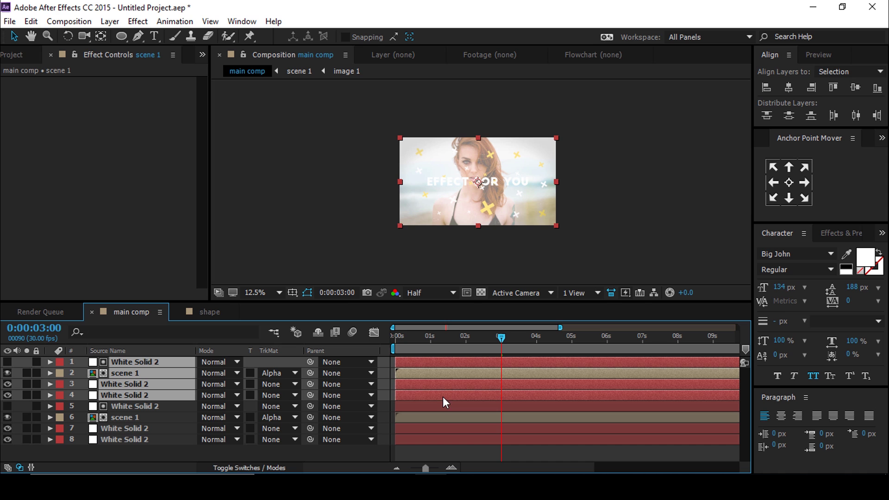
Step: Shift the four duplicated layers to start at about 0:00:02:15, checking the second reveal in the preview
{"action": "left_click_drag", "start_coordinate": [485, 391], "coordinate": [518, 393]}
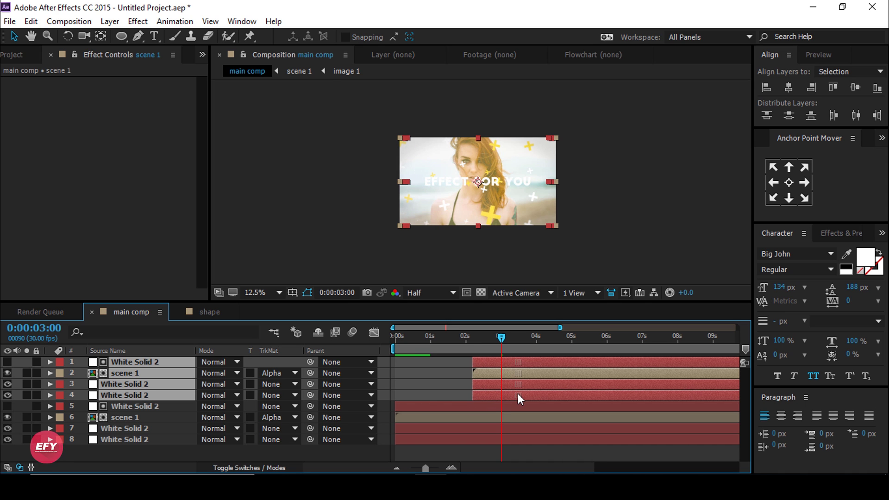
{"action": "left_click_drag", "start_coordinate": [408, 341], "coordinate": [373, 341]}
{"action": "key", "text": "space"}
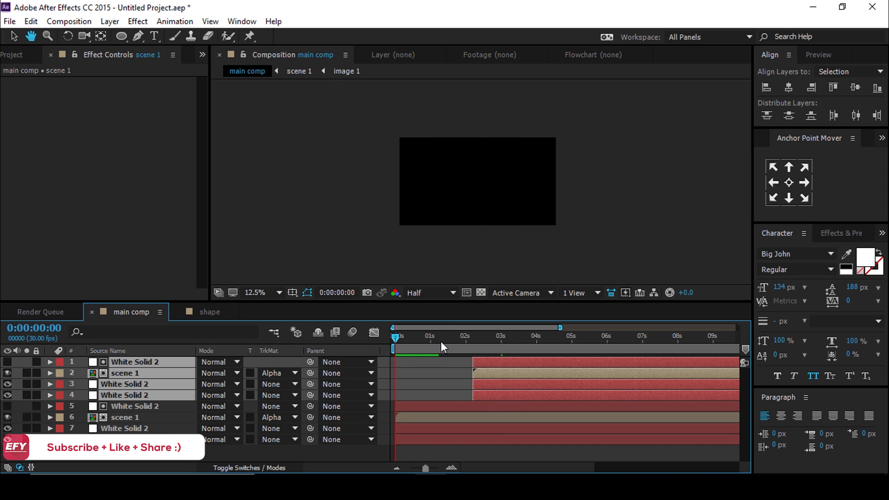
{"action": "left_click", "coordinate": [500, 341]}
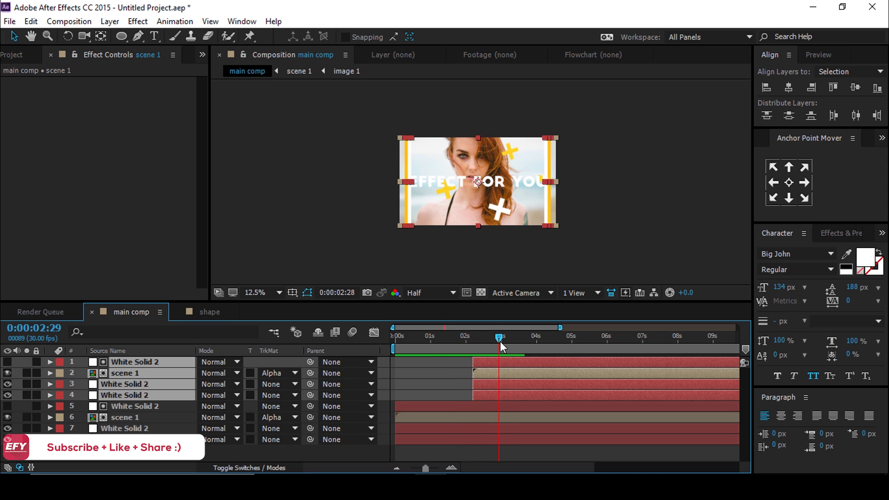
{"action": "left_click_drag", "start_coordinate": [504, 360], "coordinate": [513, 360]}
{"action": "left_click", "coordinate": [426, 359]}
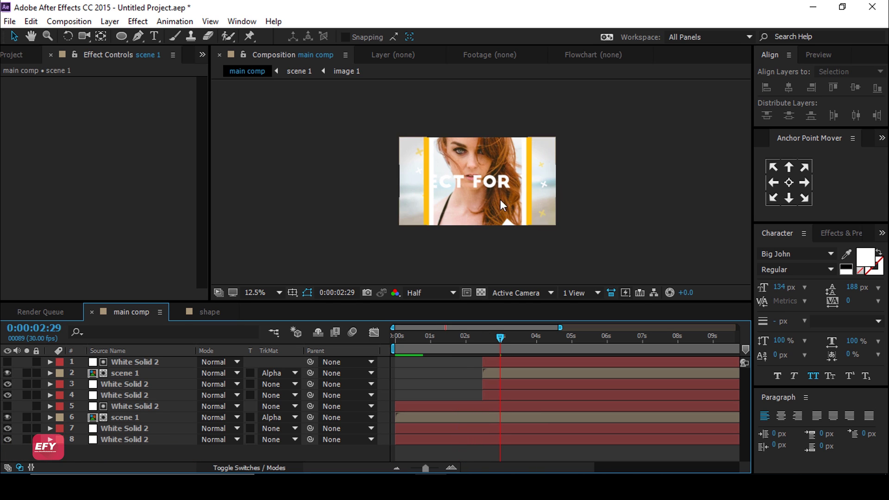
Step: Delete the Scale keyframes from the three duplicated White Solid 2 layers
{"action": "left_click", "coordinate": [513, 360]}
{"action": "left_click", "coordinate": [548, 338]}
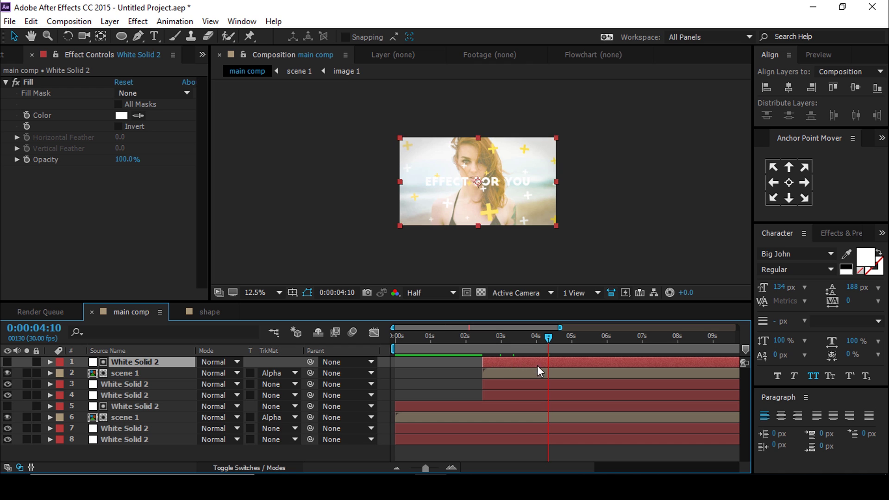
{"action": "key", "text": "u"}
{"action": "left_click_drag", "start_coordinate": [453, 369], "coordinate": [538, 373]}
{"action": "key", "text": "Delete"}
{"action": "left_click", "coordinate": [503, 393]}
{"action": "key", "text": "u"}
{"action": "left_click_drag", "start_coordinate": [459, 402], "coordinate": [541, 411]}
{"action": "key", "text": "Delete"}
{"action": "left_click", "coordinate": [506, 417]}
{"action": "key", "text": "u"}
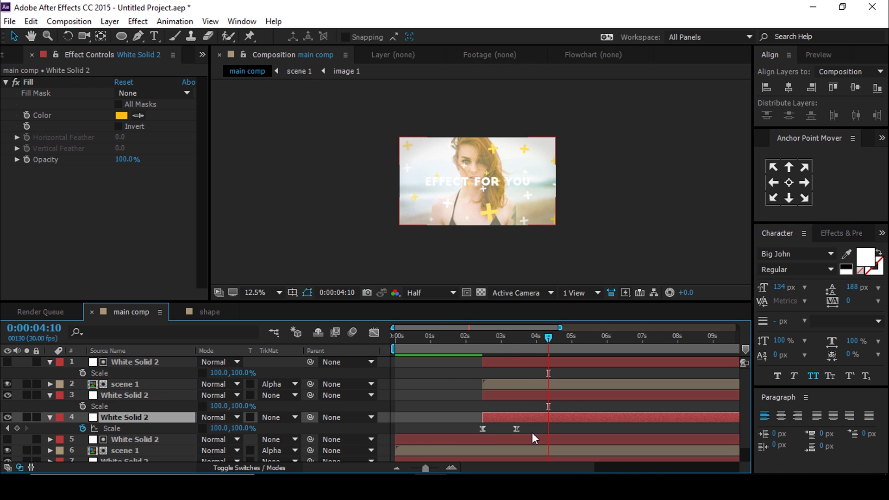
{"action": "left_click_drag", "start_coordinate": [458, 425], "coordinate": [535, 432]}
{"action": "key", "text": "Delete"}
Step: At 0:00:02:15, set the height scale of the three duplicated solids to 0% and start Scale keyframing
{"action": "left_click", "coordinate": [485, 336]}
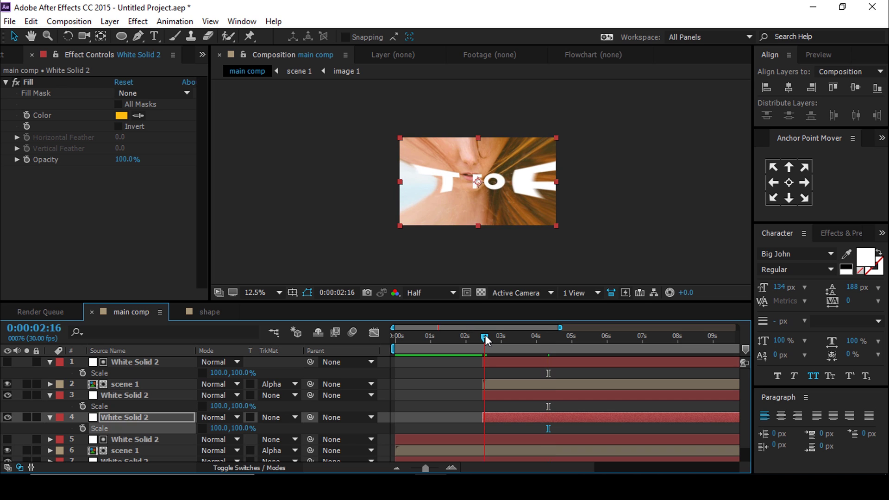
{"action": "left_click", "coordinate": [502, 363]}
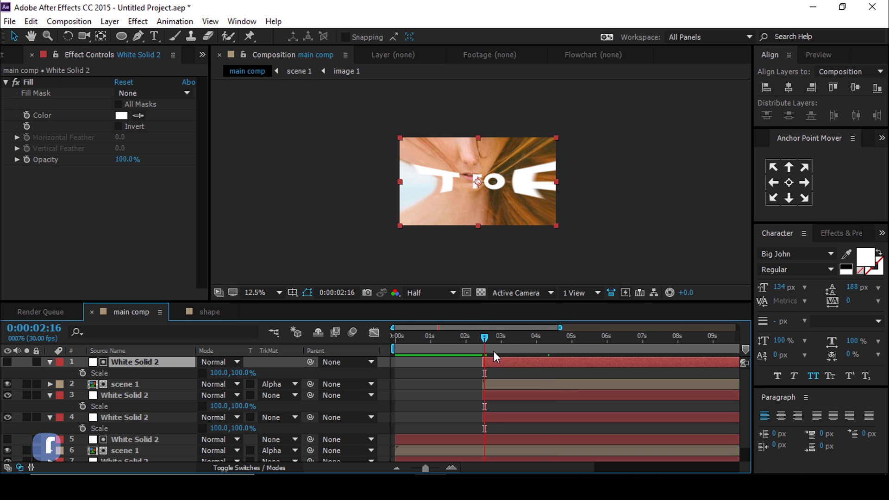
{"action": "key", "text": "="}
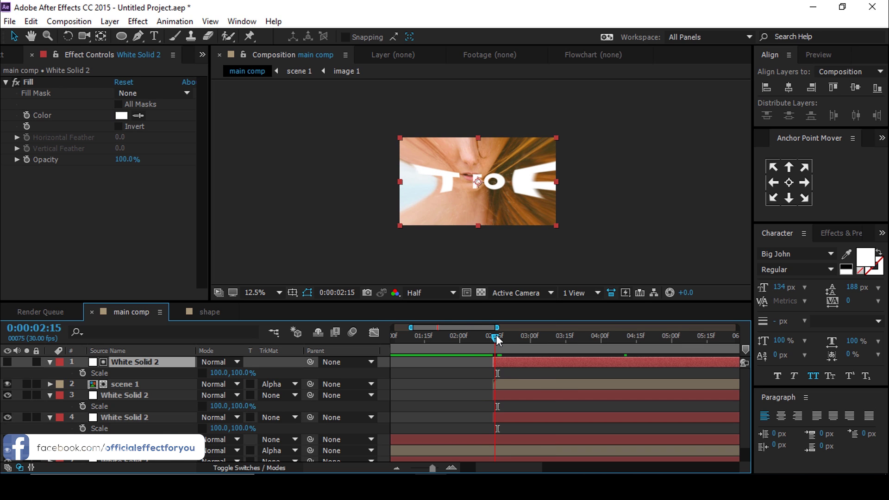
{"action": "left_click", "coordinate": [496, 335]}
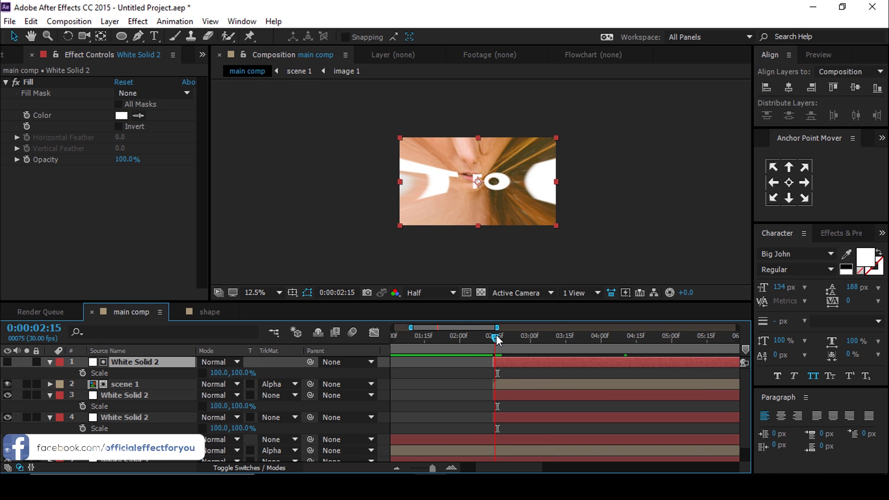
{"action": "left_click", "coordinate": [504, 394], "text": "ctrl"}
{"action": "left_click", "coordinate": [505, 416], "text": "ctrl"}
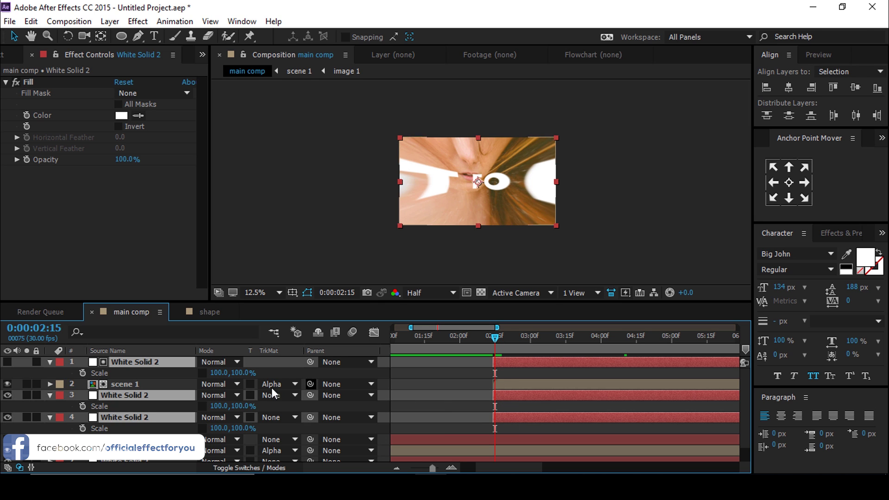
{"action": "left_click", "coordinate": [241, 373]}
{"action": "type", "text": "0"}
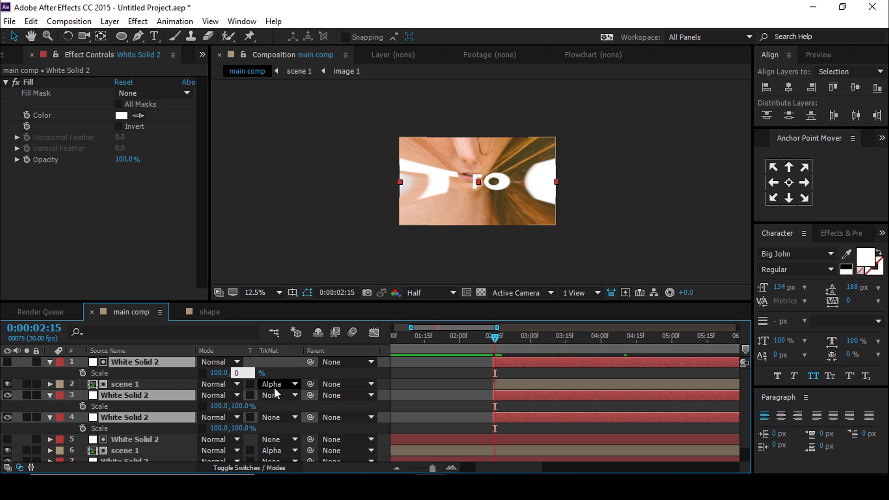
{"action": "key", "text": "Return"}
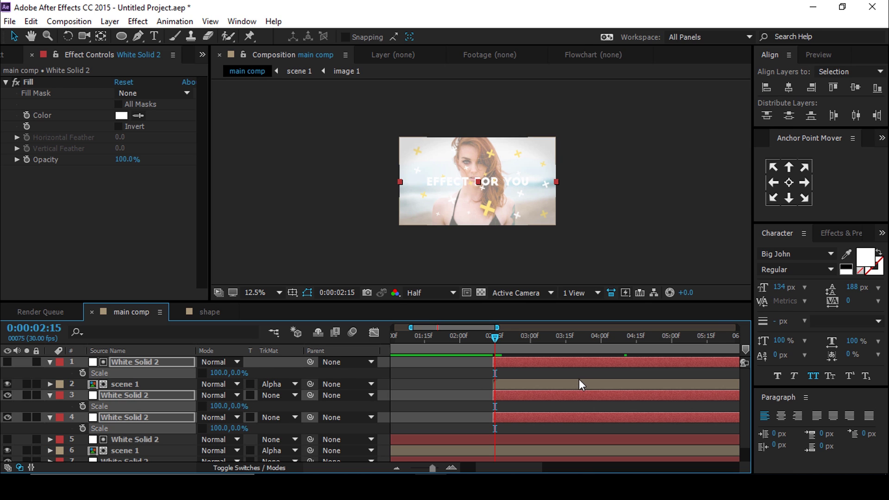
{"action": "left_click", "coordinate": [82, 373]}
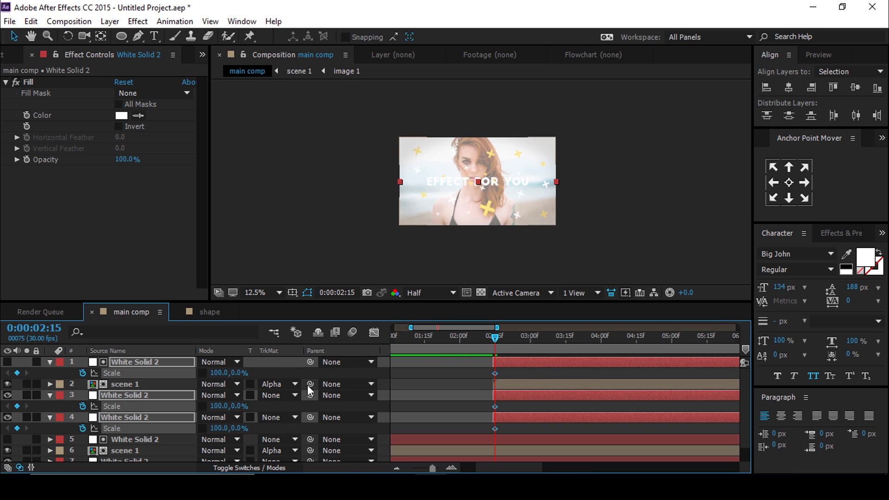
Step: Set the height scale of the three duplicated solids to 100% at 0:00:03:24
{"action": "key", "text": "minus"}
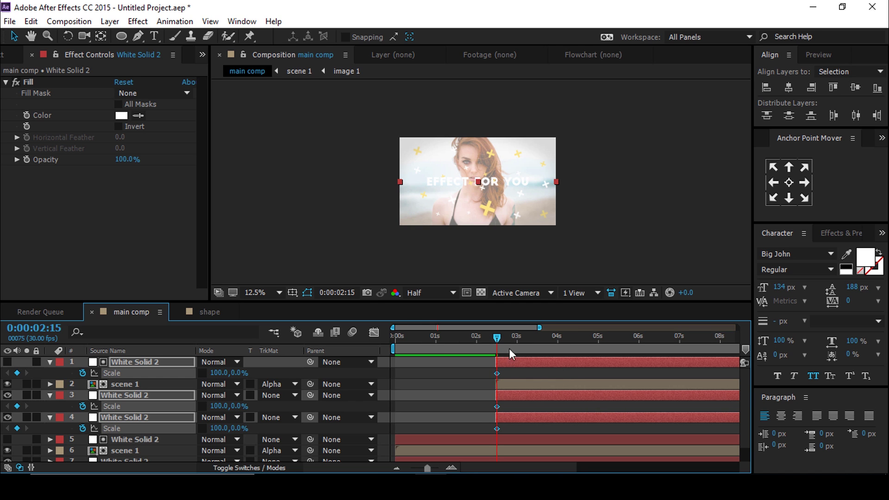
{"action": "left_click_drag", "start_coordinate": [497, 338], "coordinate": [549, 340]}
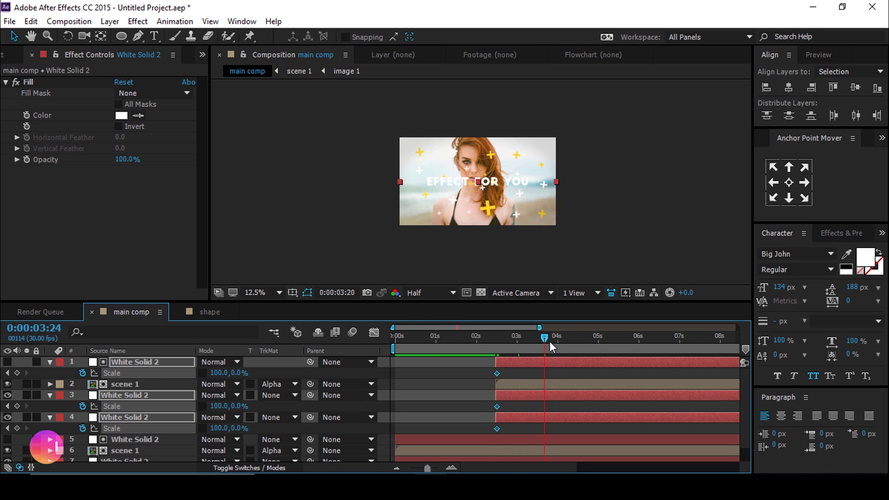
{"action": "left_click", "coordinate": [237, 372]}
{"action": "type", "text": "100"}
{"action": "key", "text": "Return"}
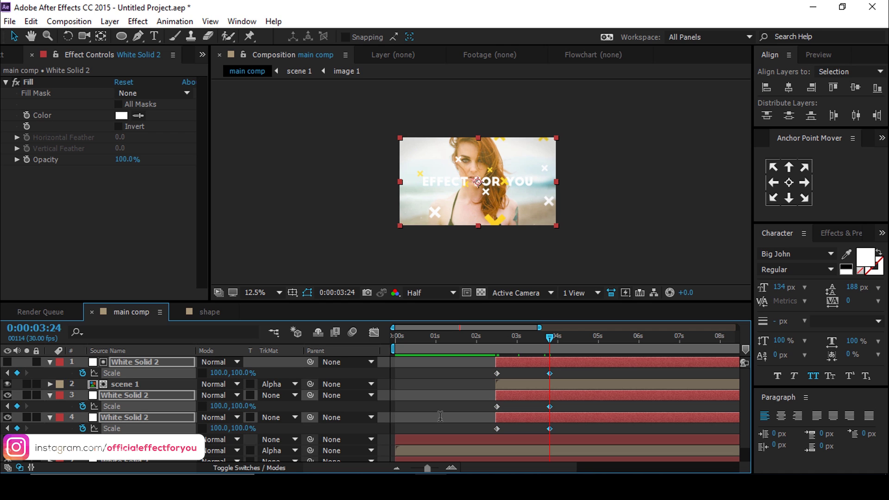
Step: Stagger the duplicated solids' ending Scale keyframes, moving layer 3's about two frames and layer 4's about four frames earlier
{"action": "left_click", "coordinate": [538, 377]}
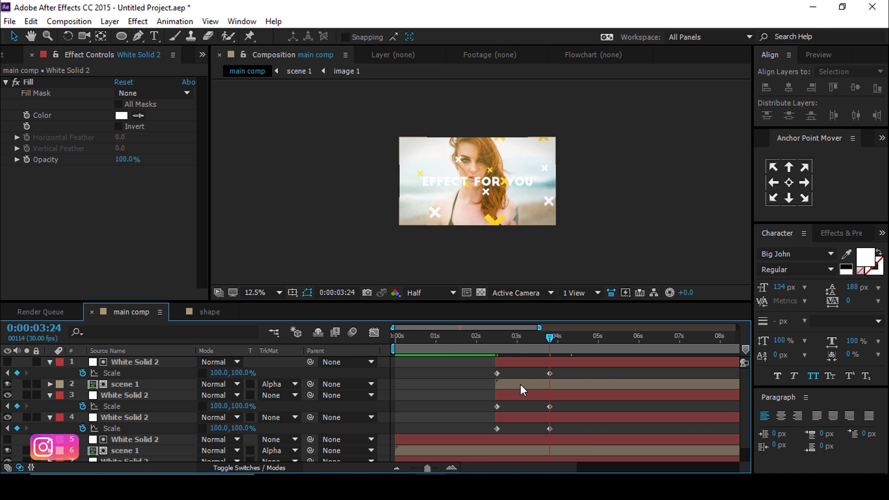
{"action": "scroll", "coordinate": [546, 382], "scroll_direction": "up", "scroll_amount": 2}
{"action": "left_click_drag", "start_coordinate": [549, 408], "coordinate": [541, 430]}
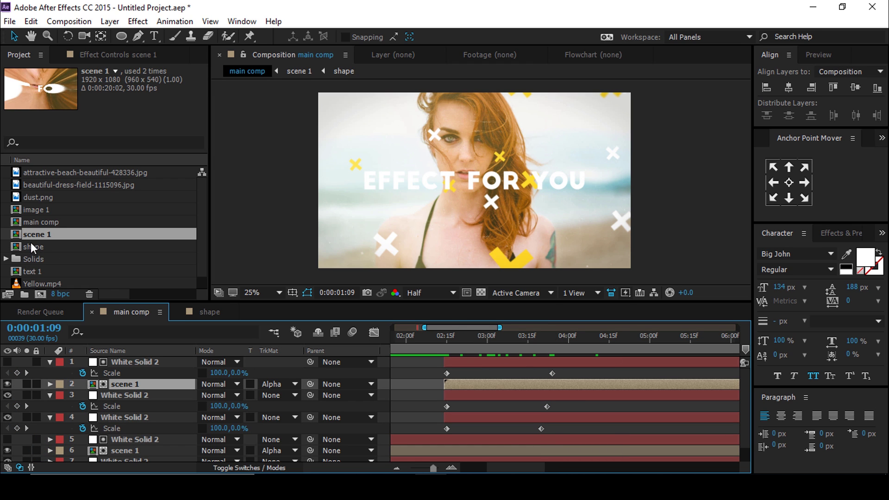
Step: Duplicate the scene 1 composition as scene 2 and replace the upper scene 1 layer's source with it
{"action": "left_click", "coordinate": [34, 243]}
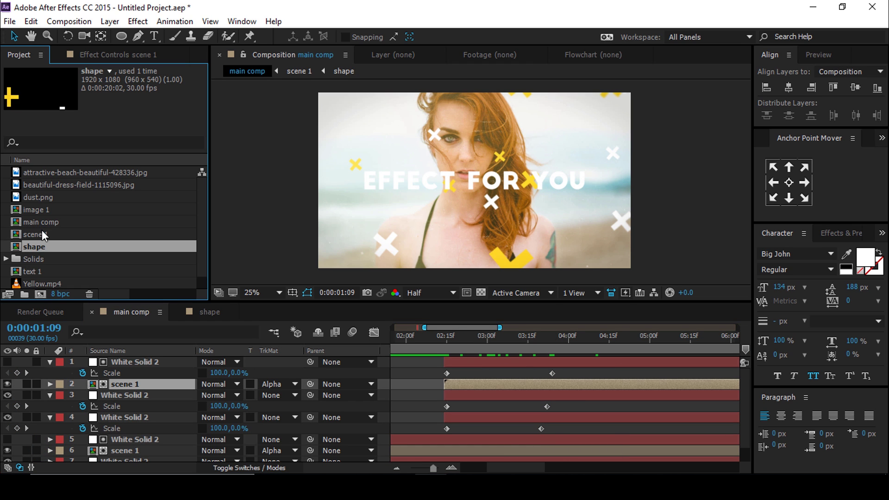
{"action": "left_click", "coordinate": [40, 234]}
{"action": "key", "text": "ctrl+d"}
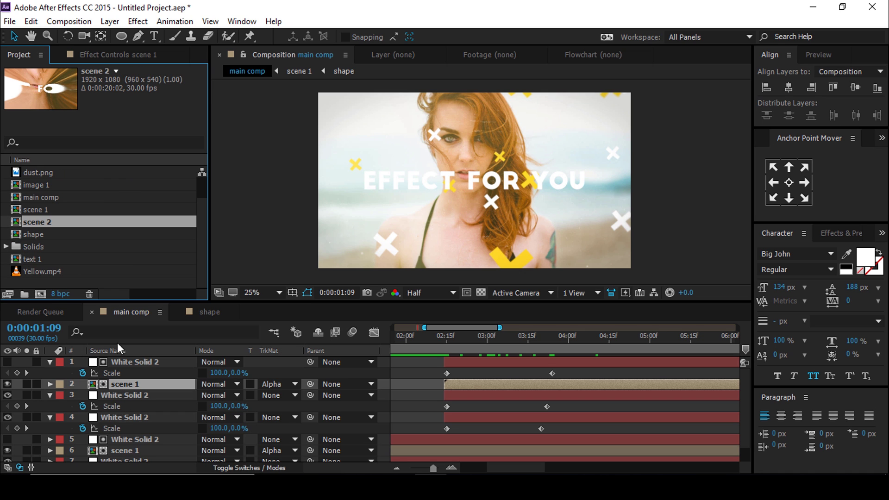
{"action": "left_click_drag", "start_coordinate": [16, 227], "coordinate": [122, 386]}
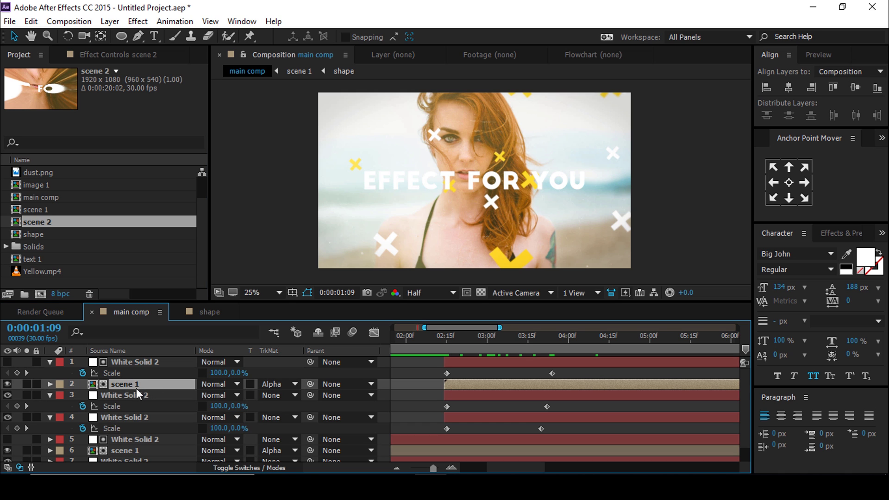
Step: Open the scene 2 composition and move its playhead to 0:00:01:14
{"action": "double_click", "coordinate": [127, 384]}
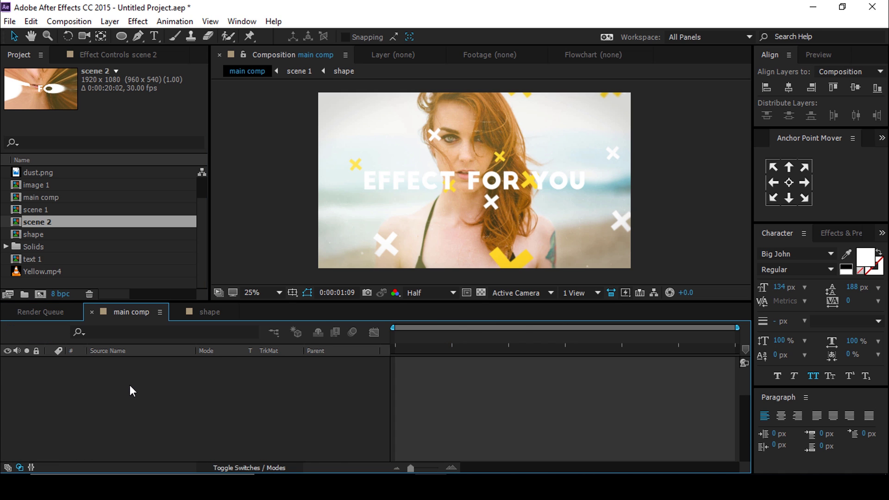
{"action": "scroll", "coordinate": [127, 452], "scroll_direction": "down", "scroll_amount": 2}
{"action": "scroll", "coordinate": [470, 206], "scroll_direction": "down", "scroll_amount": 1}
{"action": "left_click", "coordinate": [426, 334]}
{"action": "left_click_drag", "start_coordinate": [425, 345], "coordinate": [419, 341]}
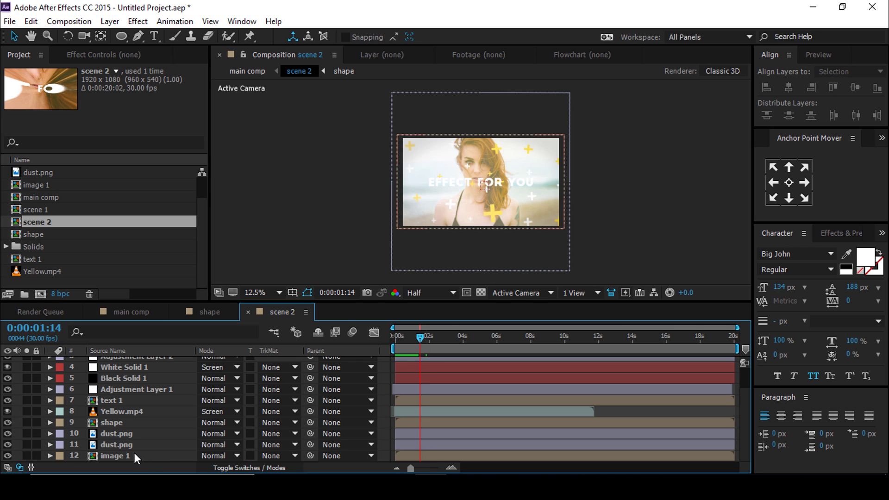
Step: Duplicate the image 1 composition as image 2 and replace scene 2's image 1 layer source with it
{"action": "left_click", "coordinate": [109, 456]}
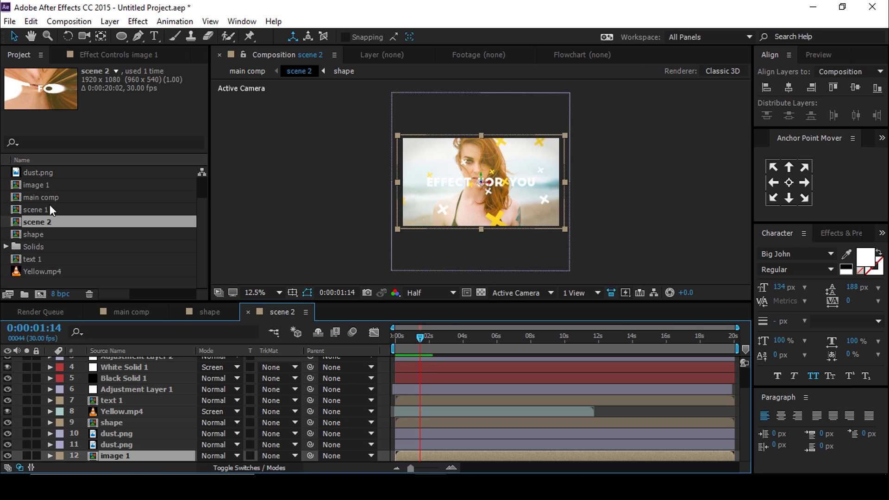
{"action": "left_click", "coordinate": [49, 183]}
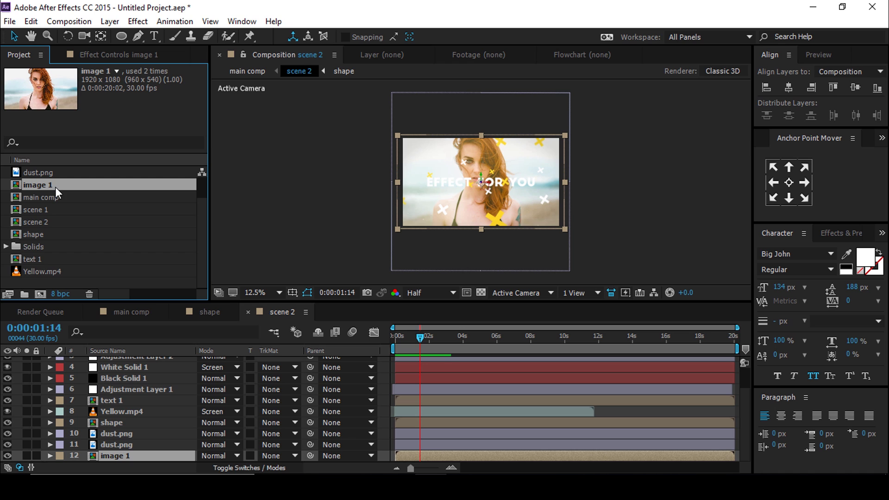
{"action": "key", "text": "ctrl+d"}
{"action": "left_click_drag", "start_coordinate": [17, 191], "coordinate": [121, 459]}
Step: Replace the photo in the image 2 composition with beautiful-dress-field-1115096.jpg and scale it down to fit the frame
{"action": "double_click", "coordinate": [122, 457]}
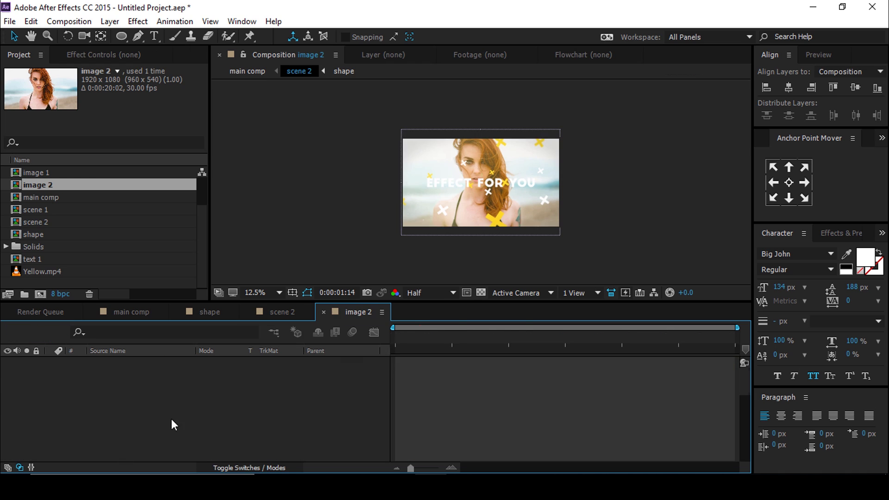
{"action": "scroll", "coordinate": [43, 183], "scroll_direction": "up", "scroll_amount": 2}
{"action": "left_click", "coordinate": [68, 185]}
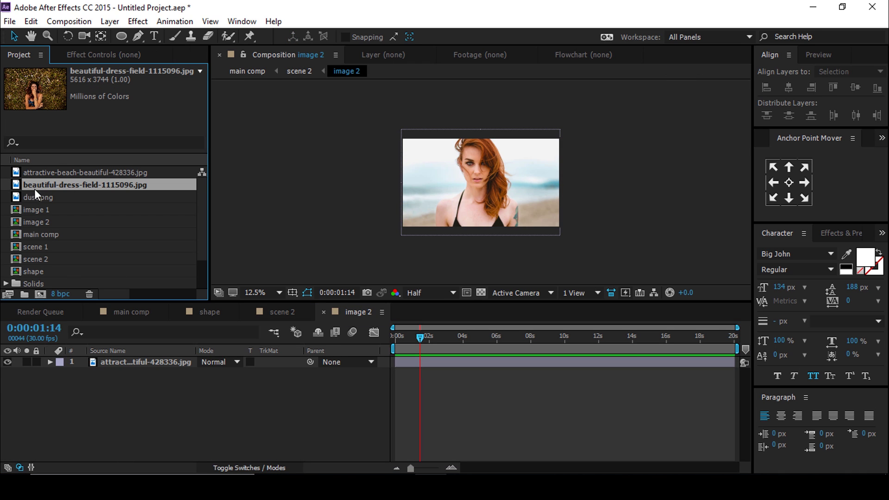
{"action": "left_click_drag", "start_coordinate": [17, 192], "coordinate": [117, 357]}
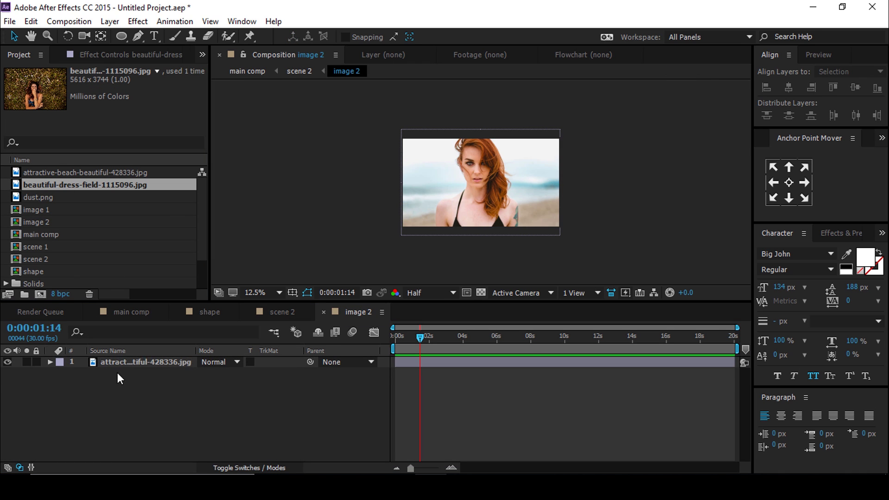
{"action": "key", "text": "Delete"}
{"action": "left_click", "coordinate": [152, 362]}
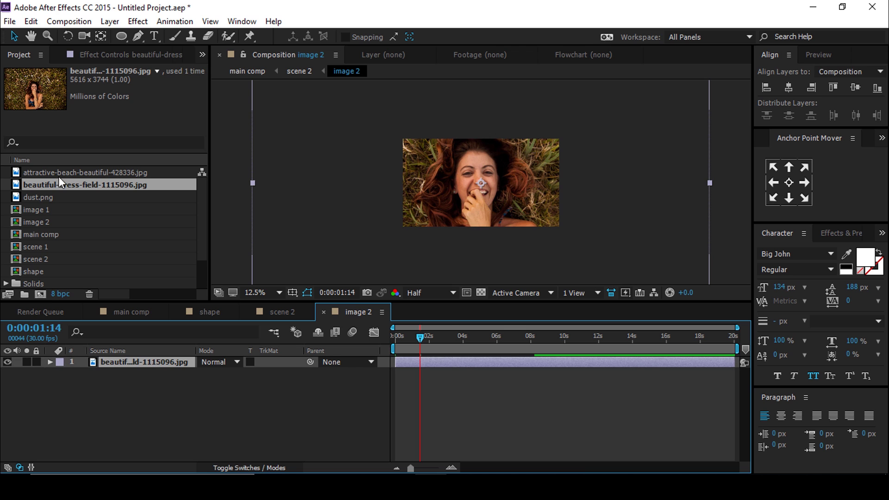
{"action": "left_click_drag", "start_coordinate": [240, 182], "coordinate": [397, 202]}
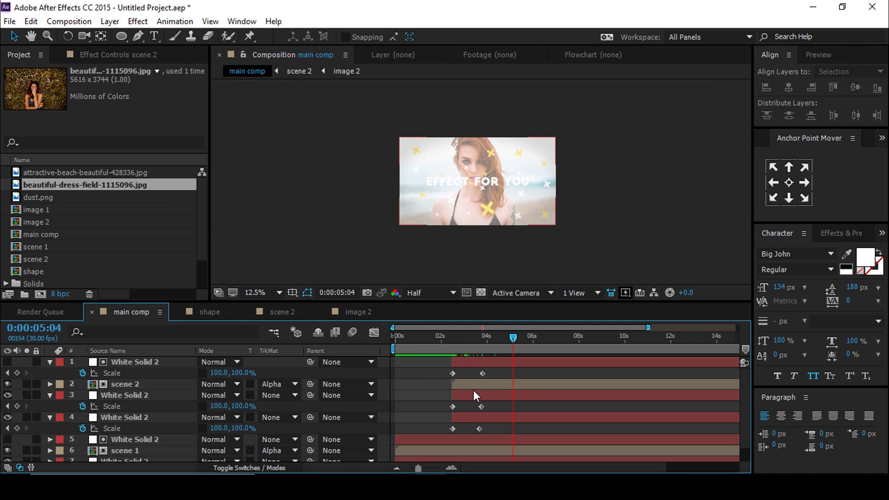
Step: Apply Easy Ease to the Scale keyframes of the three upper White Solid 2 layers in the main comp
{"action": "left_click_drag", "start_coordinate": [429, 370], "coordinate": [493, 431]}
{"action": "right_click", "coordinate": [480, 429]}
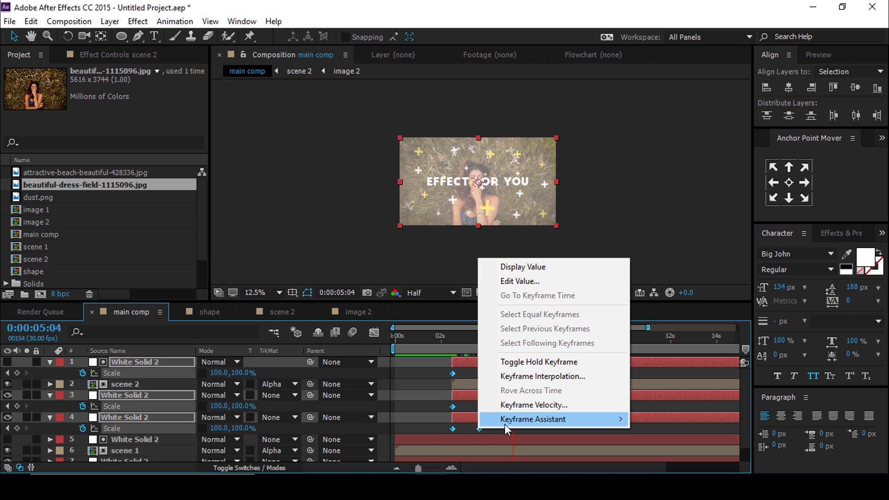
{"action": "mouse_move", "coordinate": [608, 420]}
{"action": "left_click", "coordinate": [685, 333]}
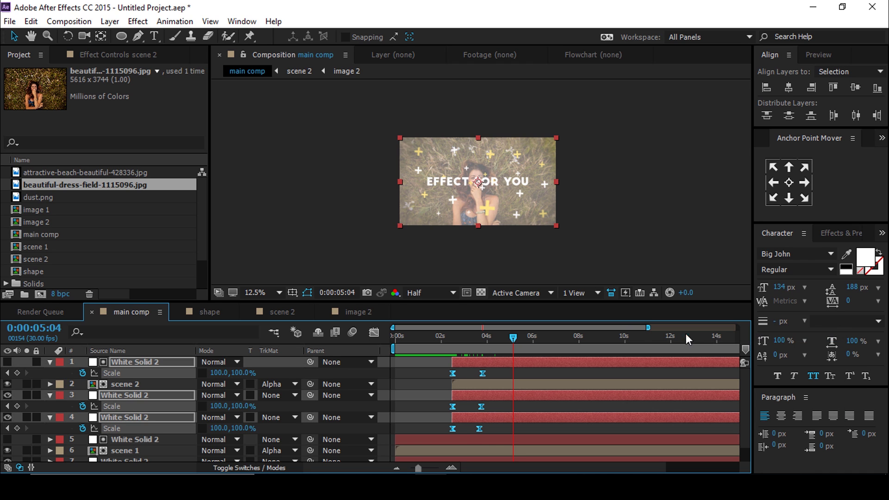
Step: Reshape the three solids' Scale speed curves so their ending keyframes ease in with about 57% influence
{"action": "left_click", "coordinate": [375, 332]}
{"action": "scroll", "coordinate": [481, 431], "scroll_direction": "up", "scroll_amount": 2}
{"action": "left_click_drag", "start_coordinate": [501, 419], "coordinate": [460, 438]}
{"action": "mouse_move", "coordinate": [468, 431]}
{"action": "left_mouse_down"}
{"action": "mouse_move", "coordinate": [458, 432]}
{"action": "mouse_move", "coordinate": [471, 430]}
{"action": "left_mouse_up"}
{"action": "scroll", "coordinate": [491, 433], "scroll_direction": "down", "scroll_amount": 1}
{"action": "scroll", "coordinate": [469, 436], "scroll_direction": "up", "scroll_amount": 1}
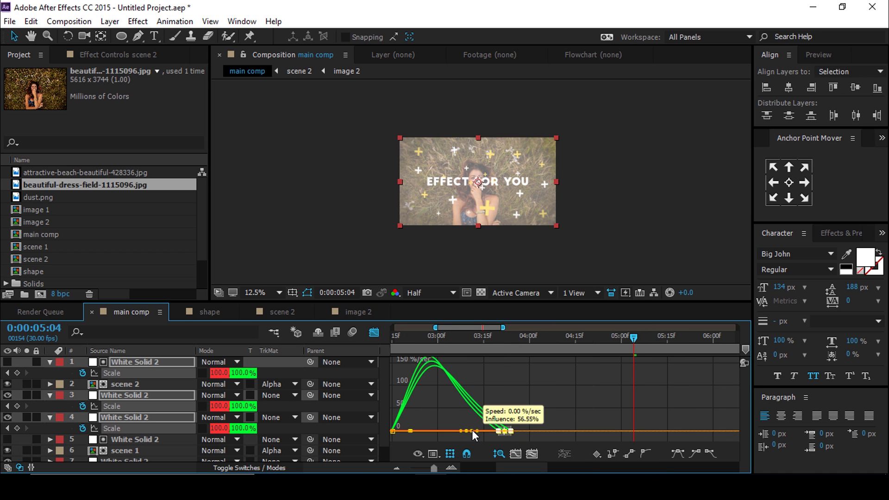
{"action": "left_click", "coordinate": [379, 332]}
Step: Trim the main comp to end at 0:00:07:01 and collapse the solids' Scale properties
{"action": "left_click", "coordinate": [481, 337]}
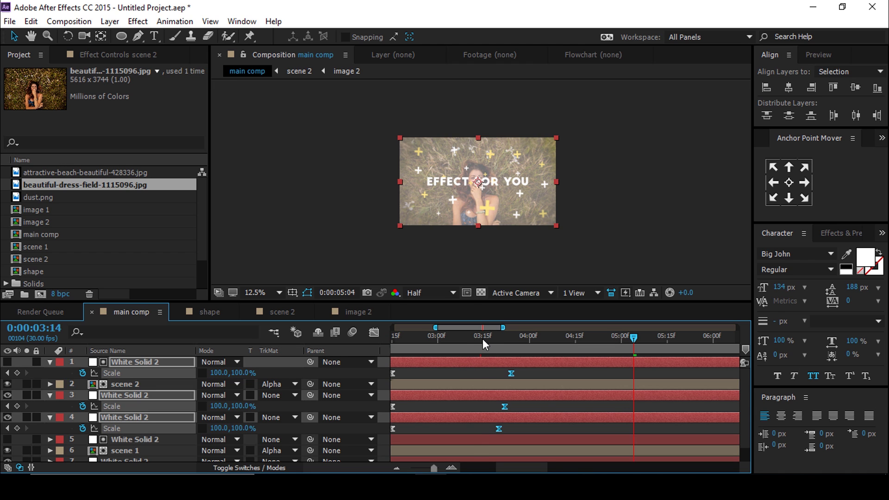
{"action": "key", "text": "period"}
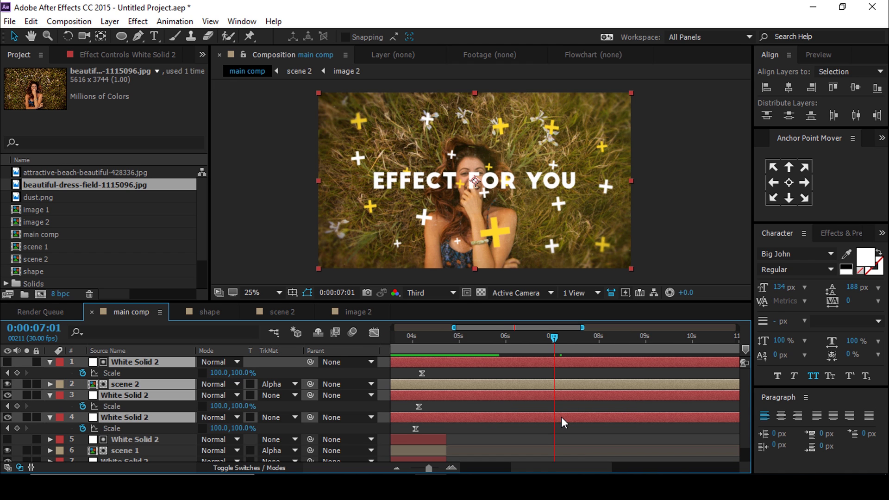
{"action": "key", "text": "n"}
{"action": "right_click", "coordinate": [545, 348]}
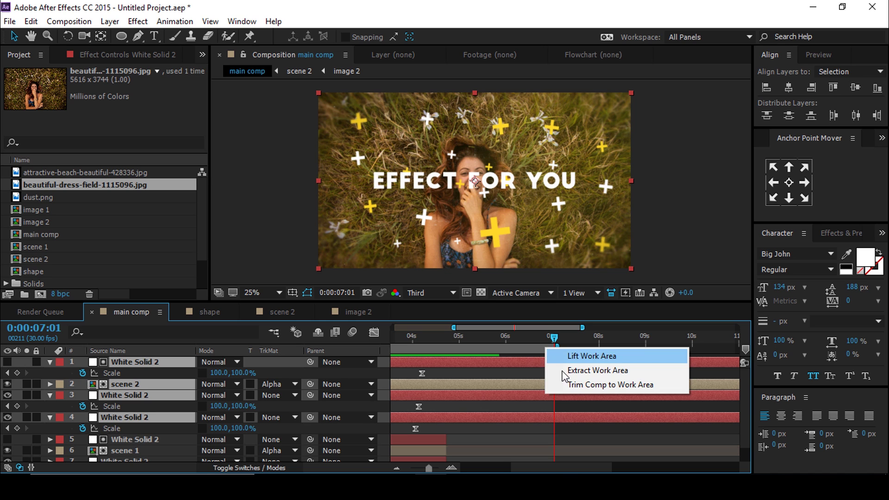
{"action": "left_click", "coordinate": [572, 383]}
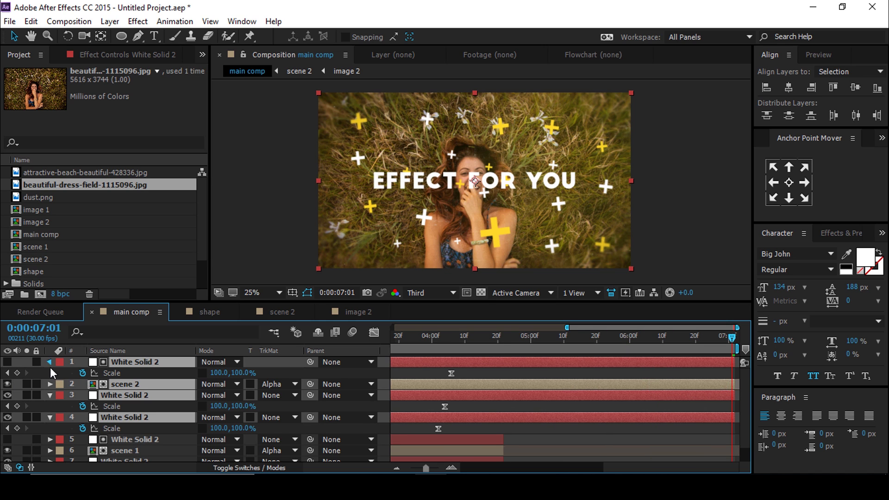
{"action": "left_click", "coordinate": [50, 361]}
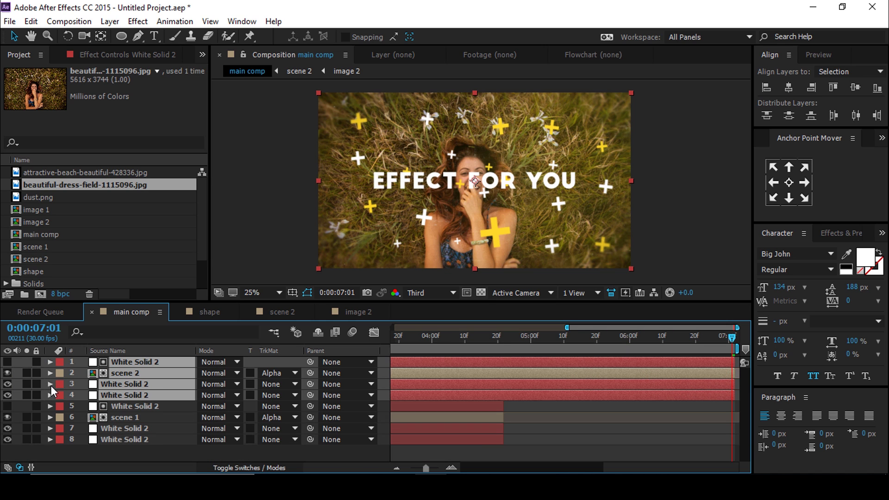
{"action": "left_click", "coordinate": [601, 435]}
{"action": "left_click_drag", "start_coordinate": [425, 468], "coordinate": [414, 469]}
{"action": "left_click_drag", "start_coordinate": [414, 470], "coordinate": [408, 470]}
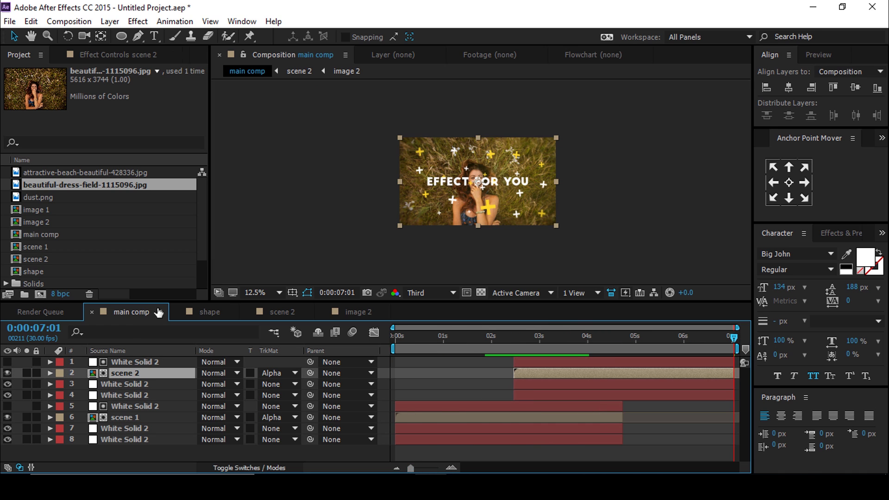
Step: Duplicate the text 1 composition as text 2 and replace scene 2's text 1 layer source with it
{"action": "double_click", "coordinate": [130, 374]}
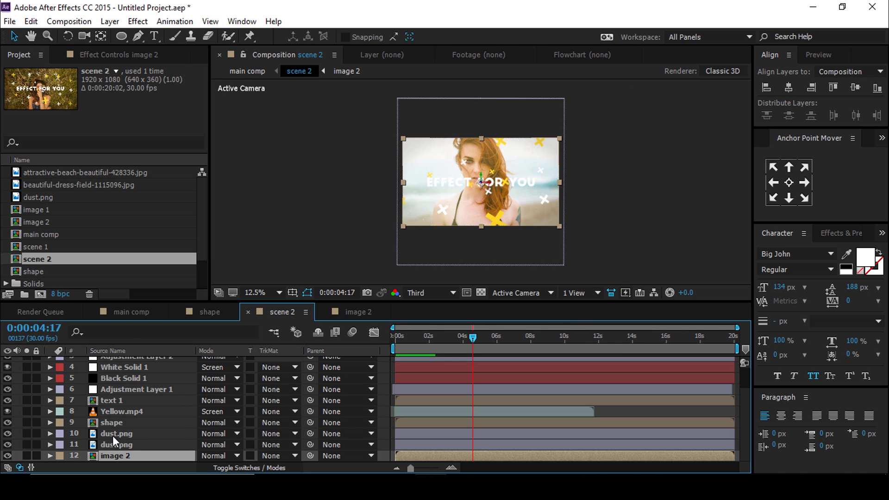
{"action": "left_click", "coordinate": [120, 400]}
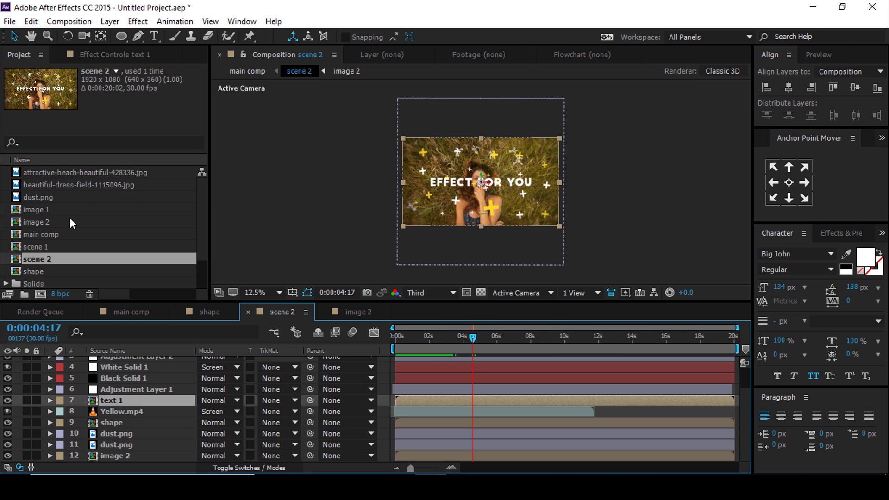
{"action": "scroll", "coordinate": [60, 218], "scroll_direction": "down", "scroll_amount": 2}
{"action": "left_click", "coordinate": [39, 260]}
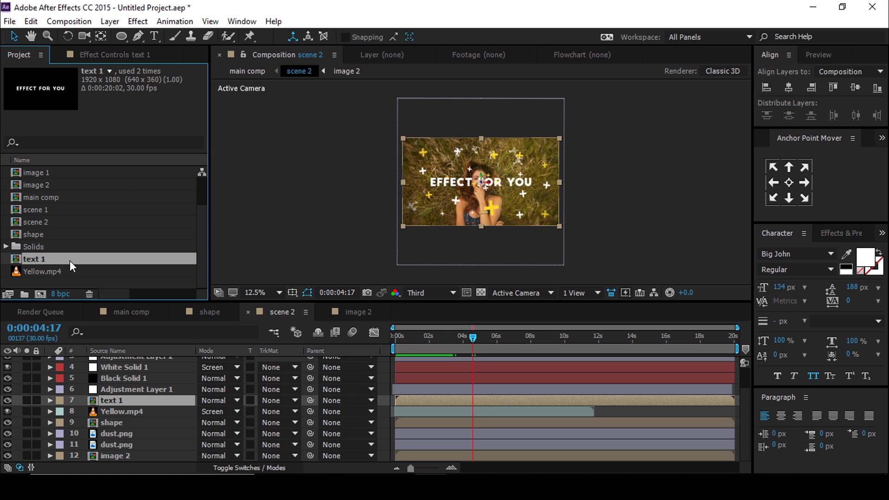
{"action": "key", "text": "ctrl+d"}
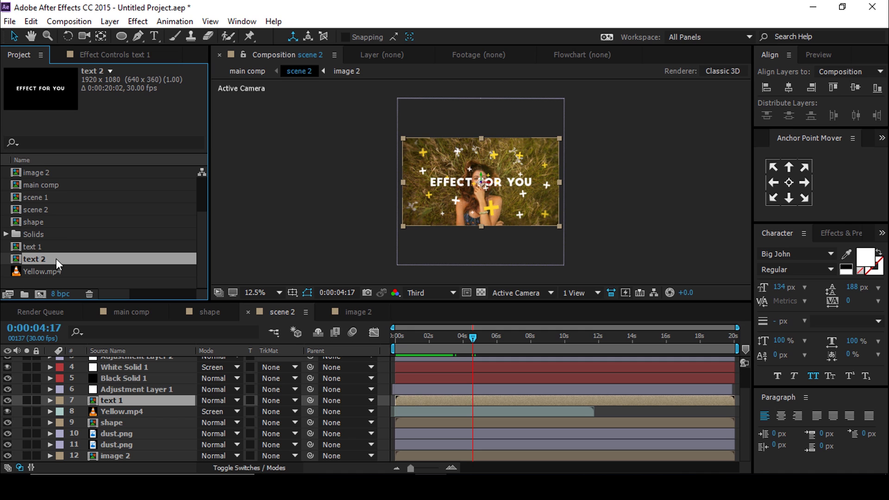
{"action": "left_click_drag", "start_coordinate": [14, 264], "coordinate": [107, 401]}
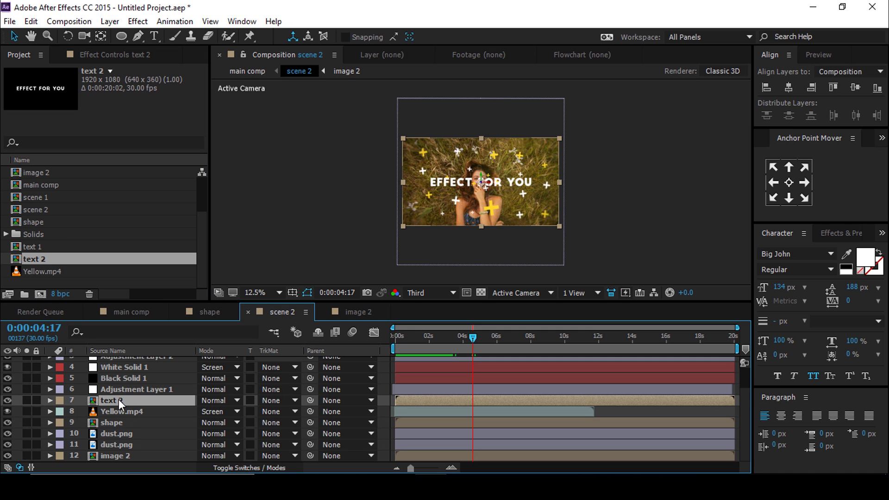
Step: Change the title in the text 2 composition to "After effects"
{"action": "double_click", "coordinate": [120, 401]}
{"action": "key", "text": "period"}
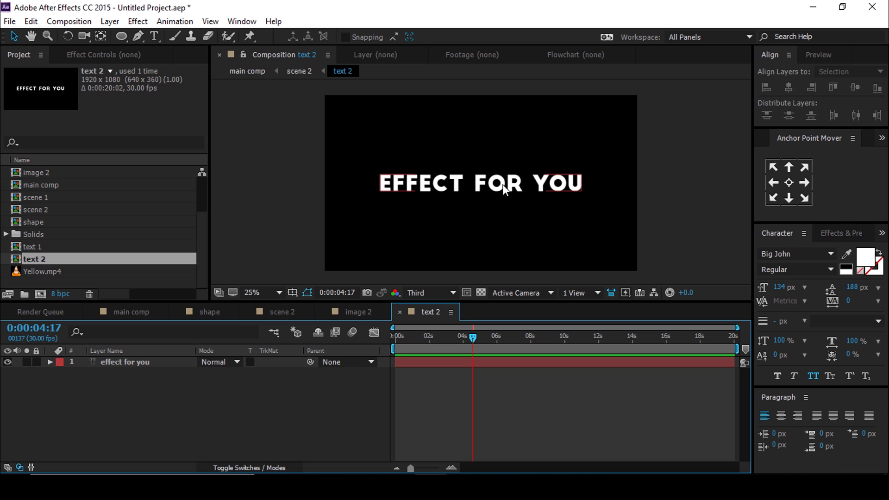
{"action": "left_click", "coordinate": [502, 185]}
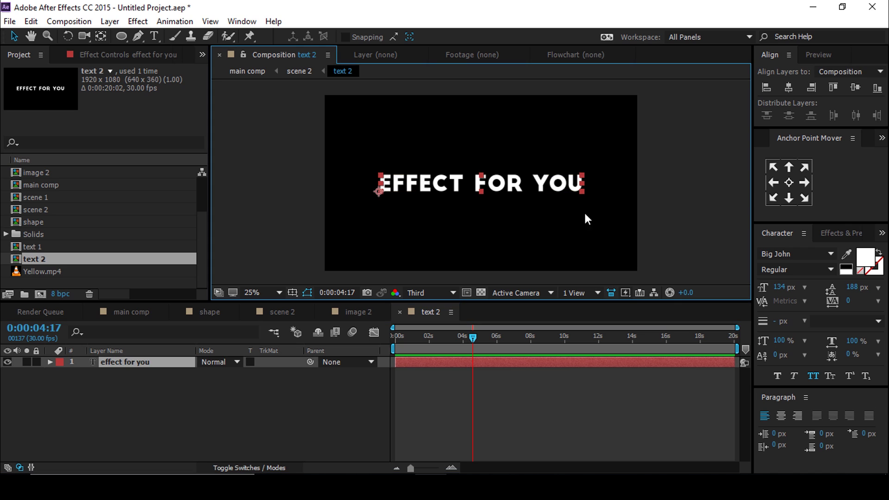
{"action": "left_click", "coordinate": [155, 36]}
{"action": "left_click", "coordinate": [496, 182]}
{"action": "key", "text": "ctrl+a"}
{"action": "type", "text": "After effects"}
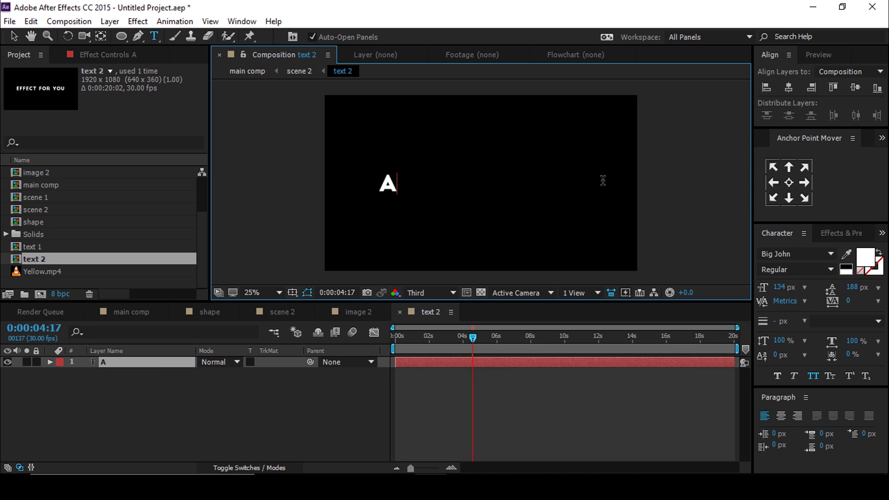
{"action": "left_click", "coordinate": [14, 36]}
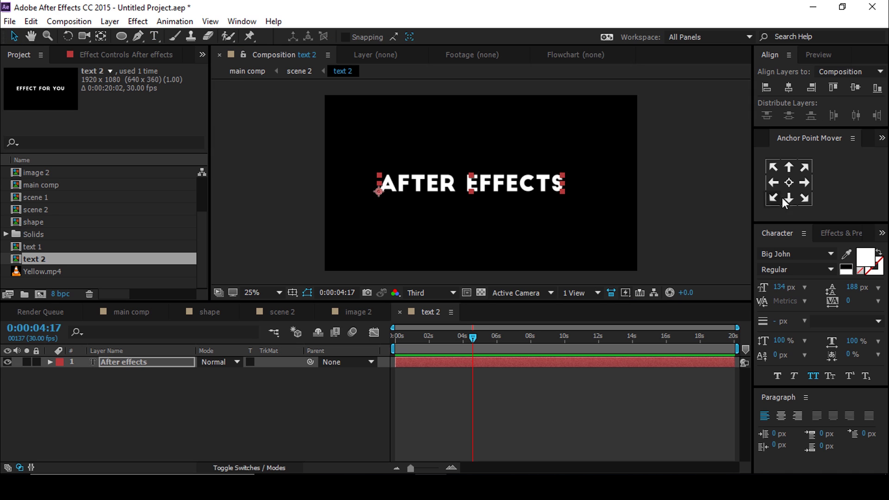
Step: Center the title horizontally and vertically in the text 2 composition and return to the main comp at 0:00:05:14
{"action": "left_click", "coordinate": [788, 87]}
{"action": "left_click", "coordinate": [854, 88]}
{"action": "left_click", "coordinate": [144, 409]}
{"action": "left_click", "coordinate": [133, 312]}
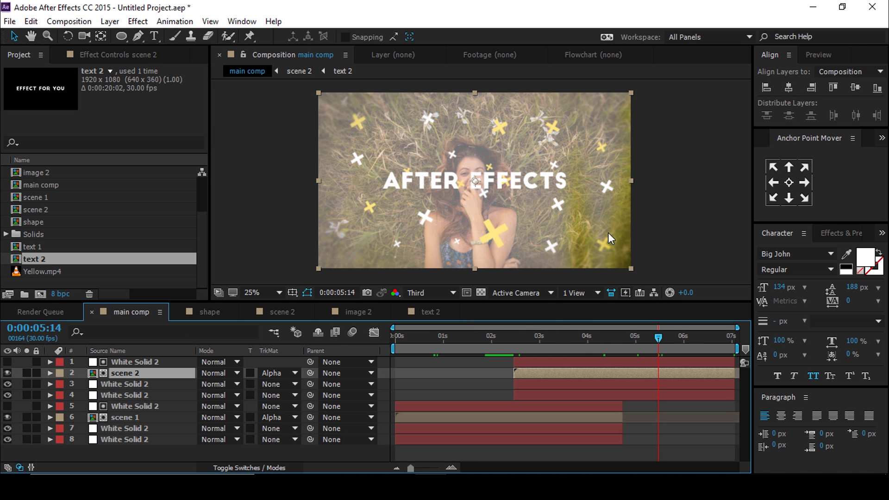
{"action": "left_click", "coordinate": [624, 216]}
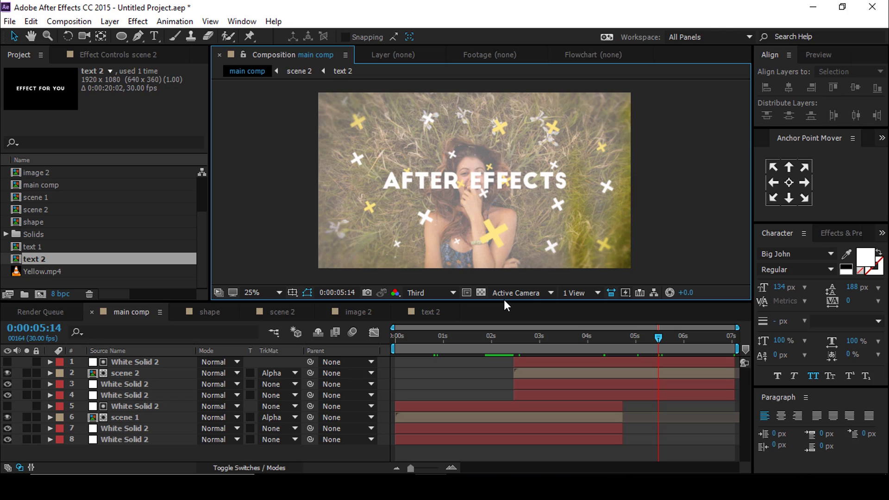